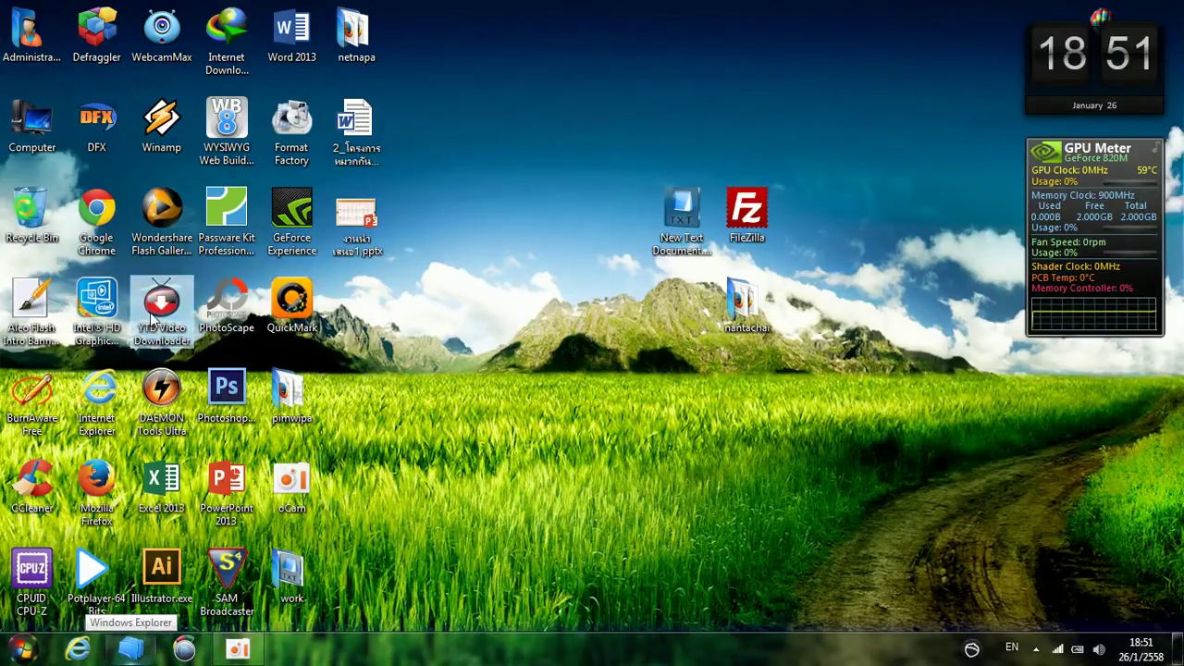
pyautogui.doubleClick(100, 473)
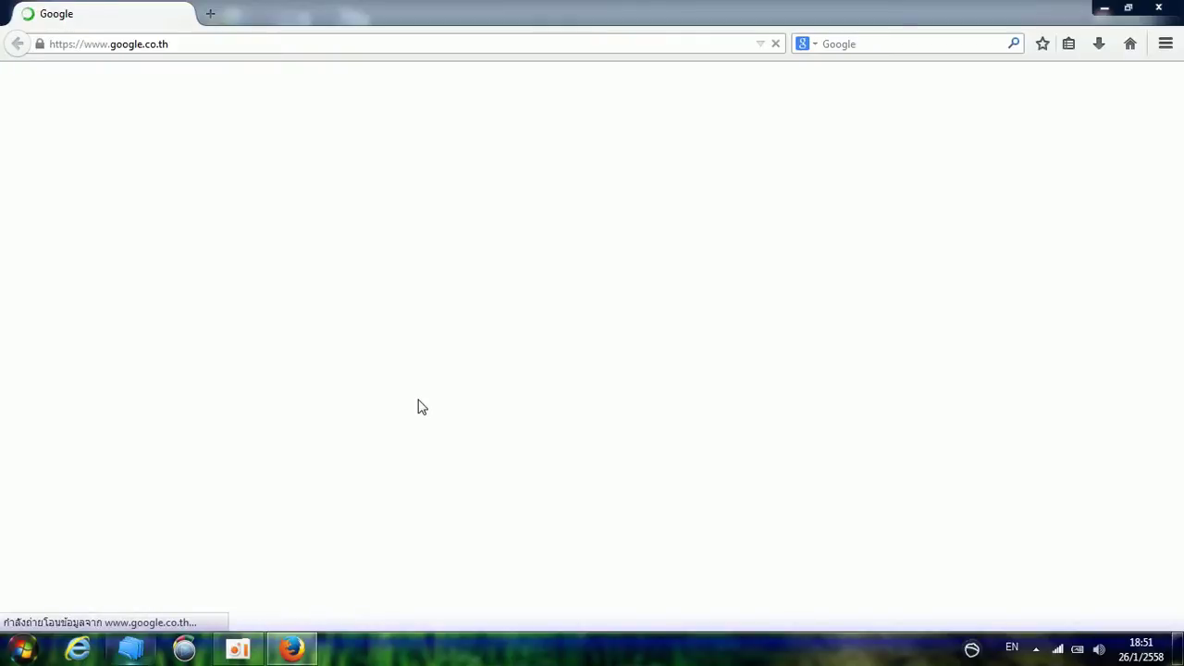
pyautogui.click(531, 343)
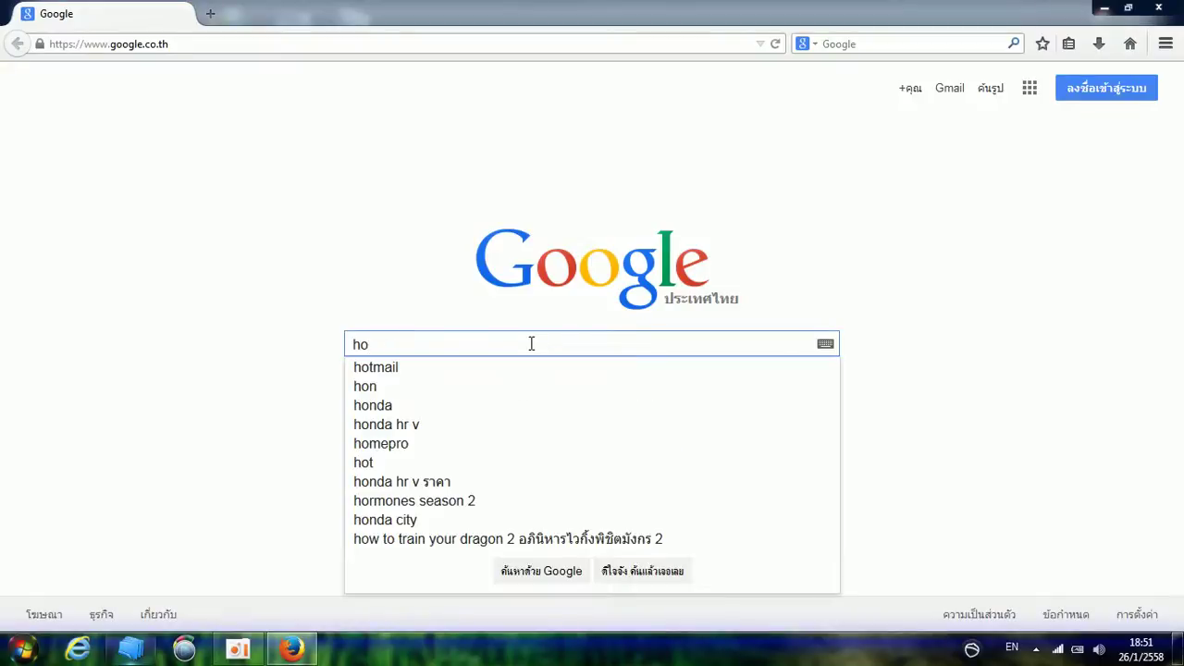
pyautogui.write('host')
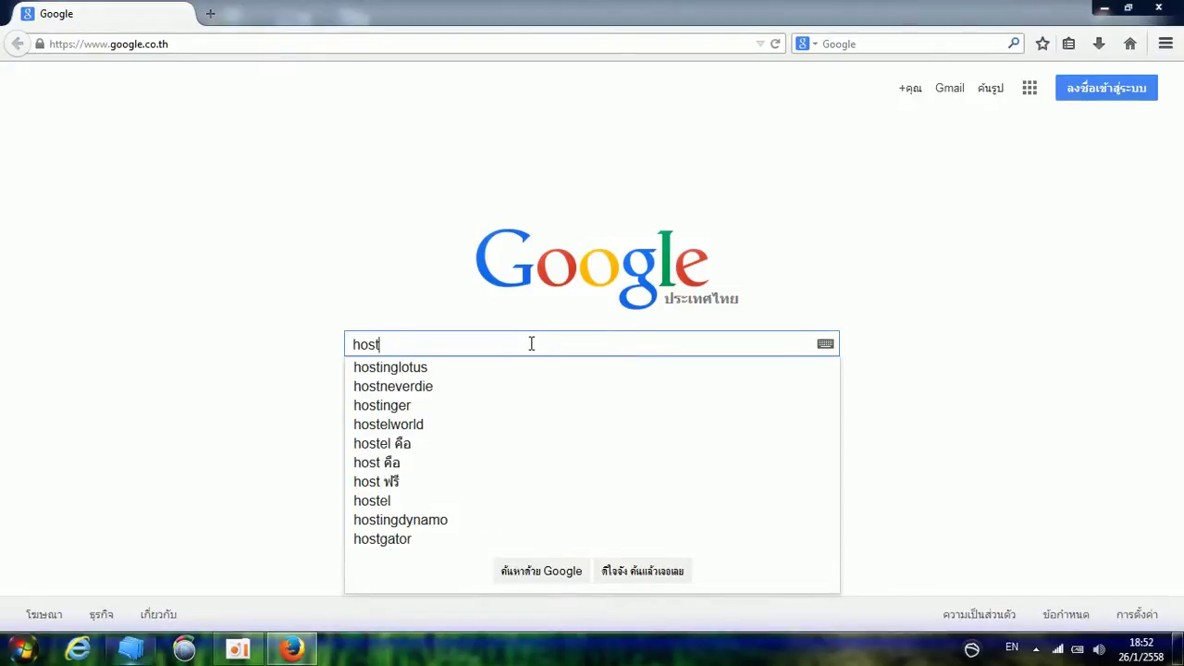
pyautogui.click(453, 409)
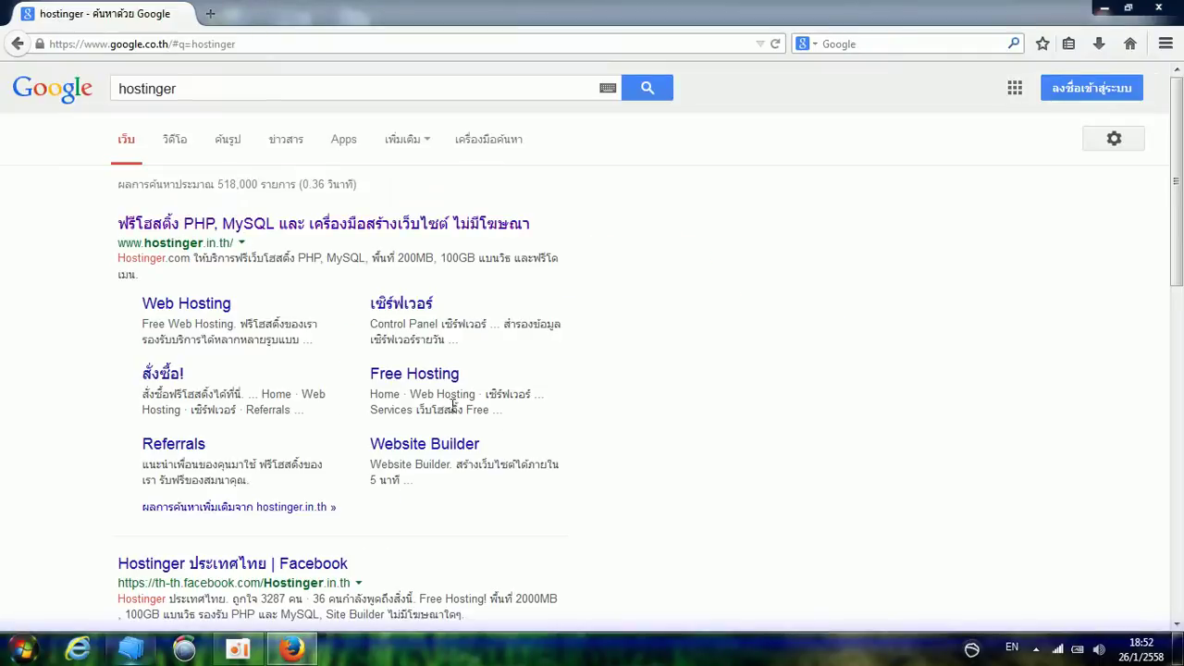
pyautogui.click(404, 228)
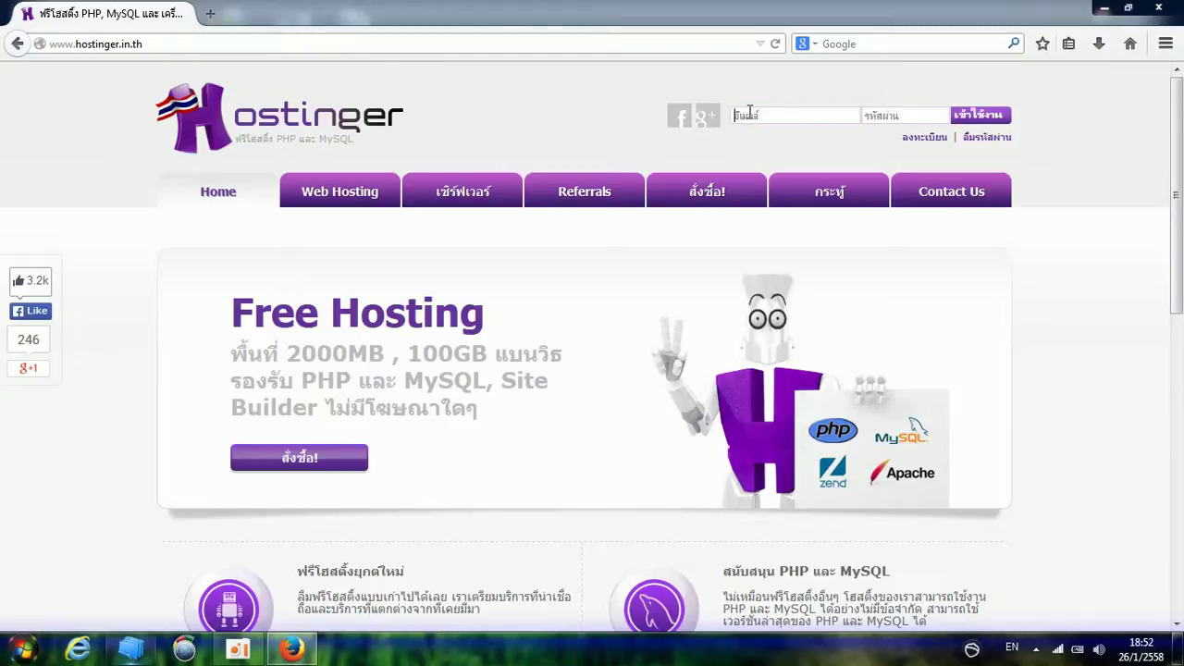
# - Log in to Hostinger with the account e-mail and password, and dismiss the offer to save the password
pyautogui.write('no')
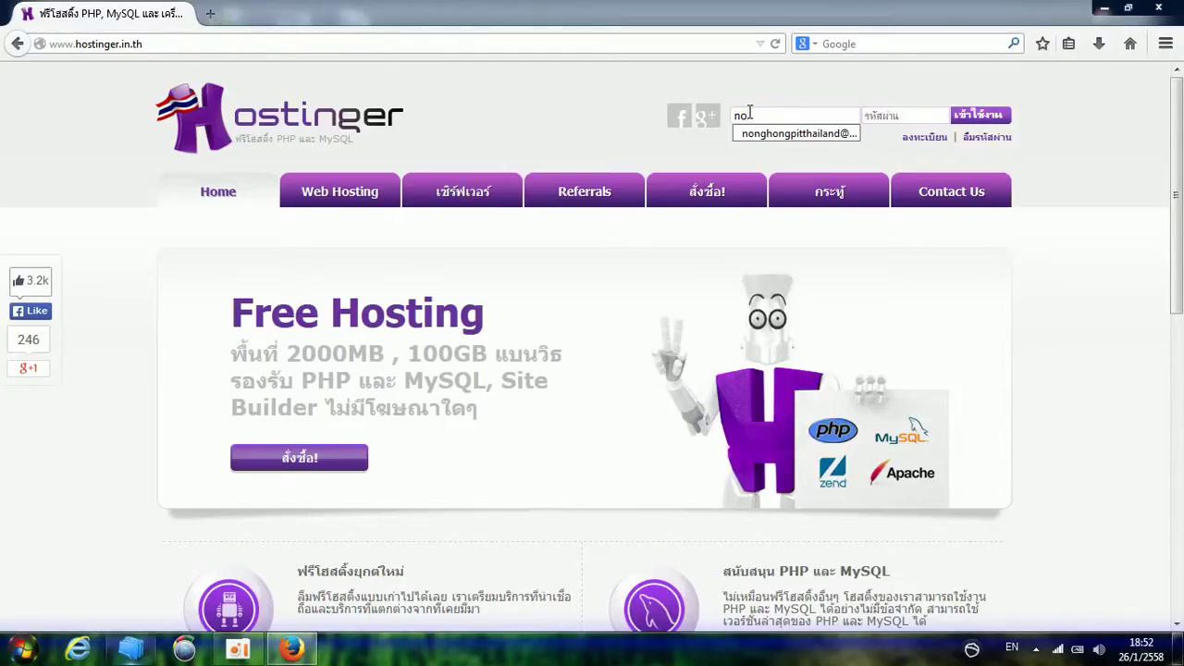
pyautogui.click(766, 141)
pyautogui.press('Tab')
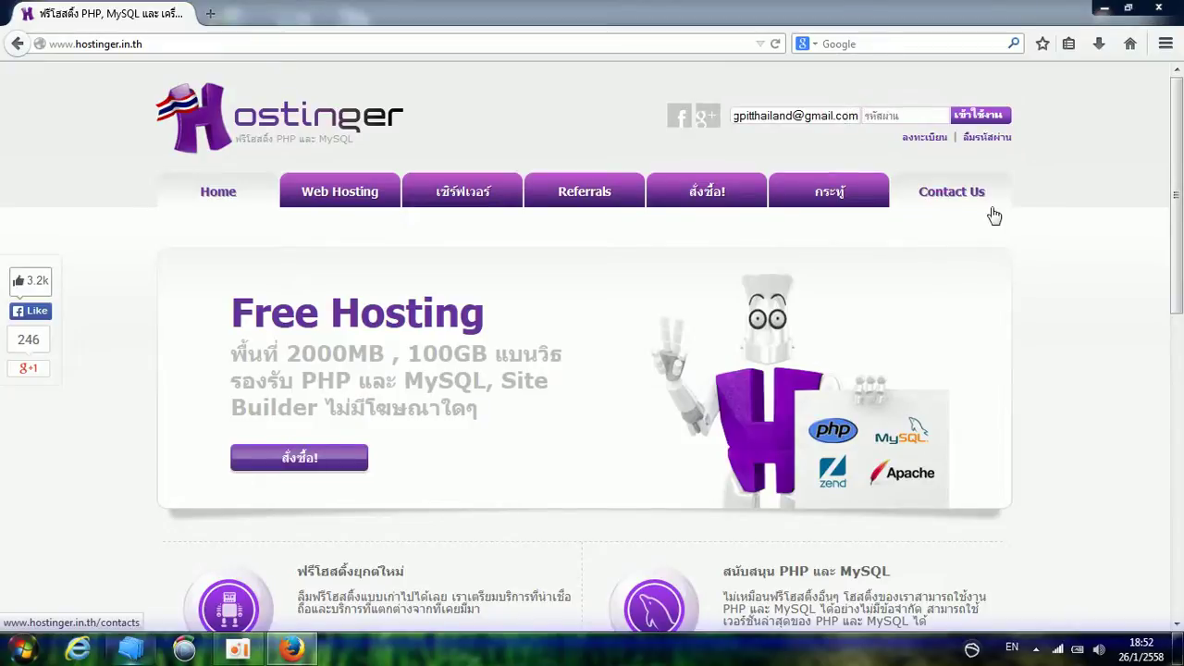
pyautogui.write('1')
pyautogui.click(974, 116)
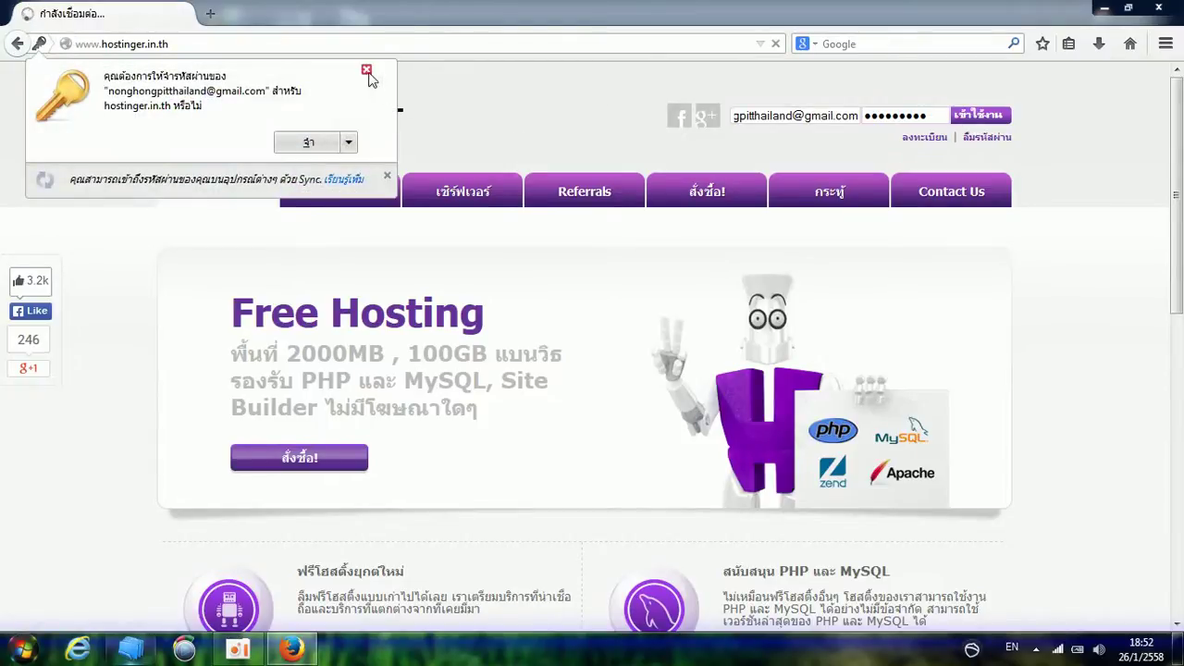
pyautogui.click(366, 70)
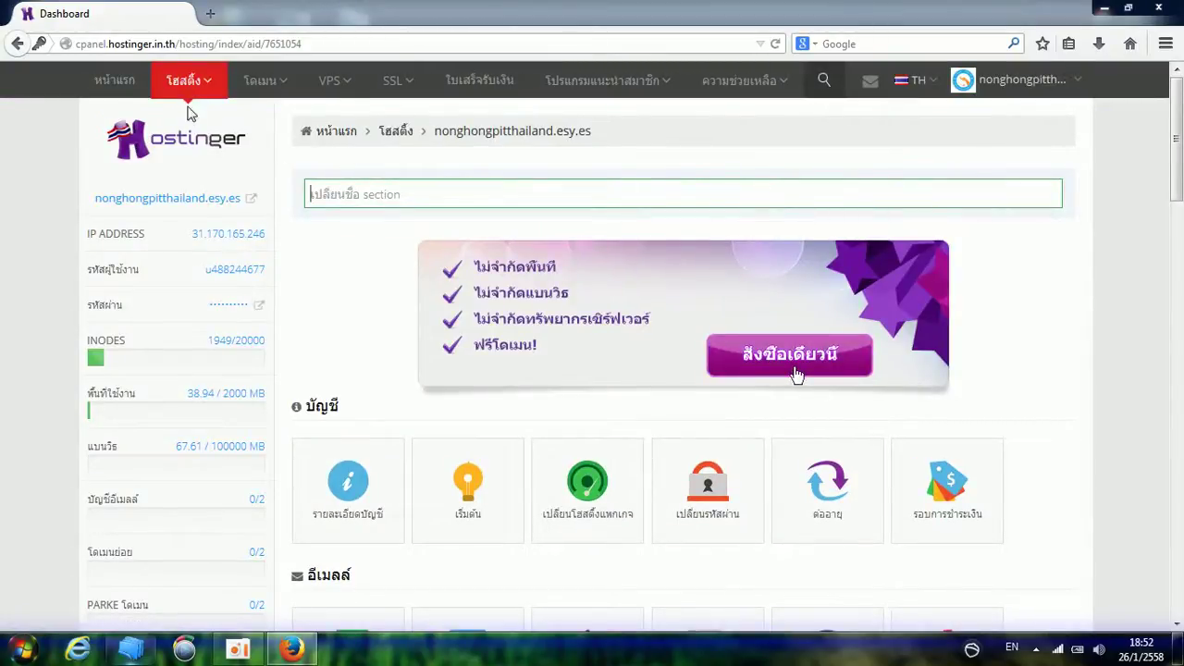
# - Start creating a new hosting account and order the Free package
pyautogui.moveTo(189, 92)
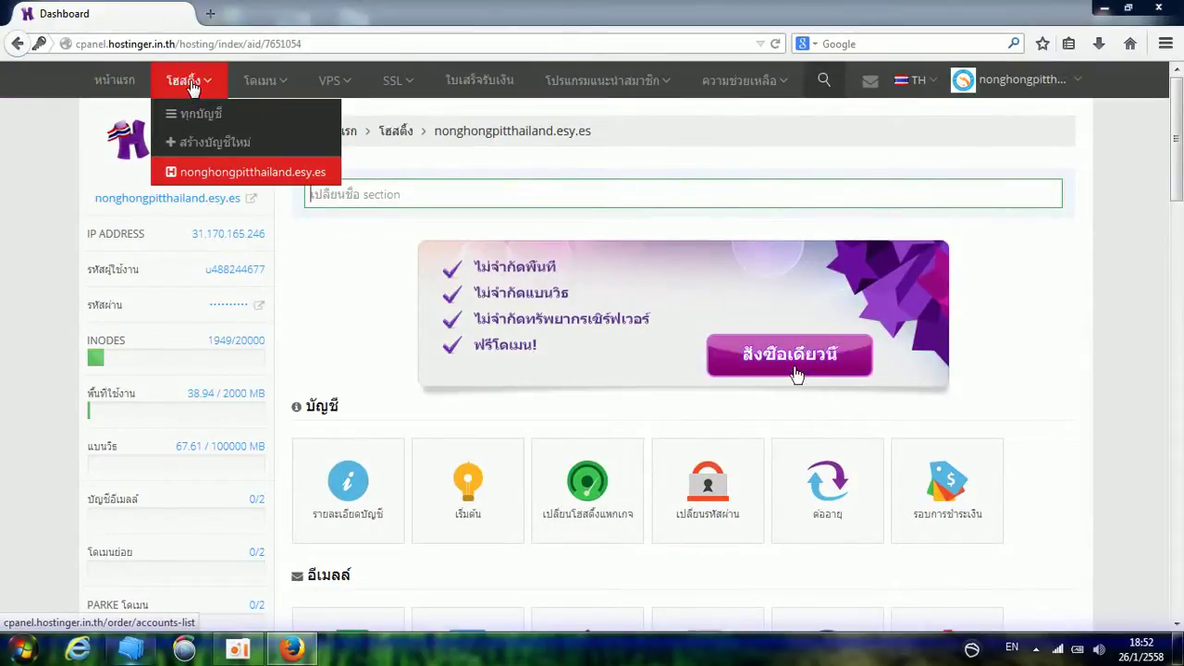
pyautogui.click(191, 144)
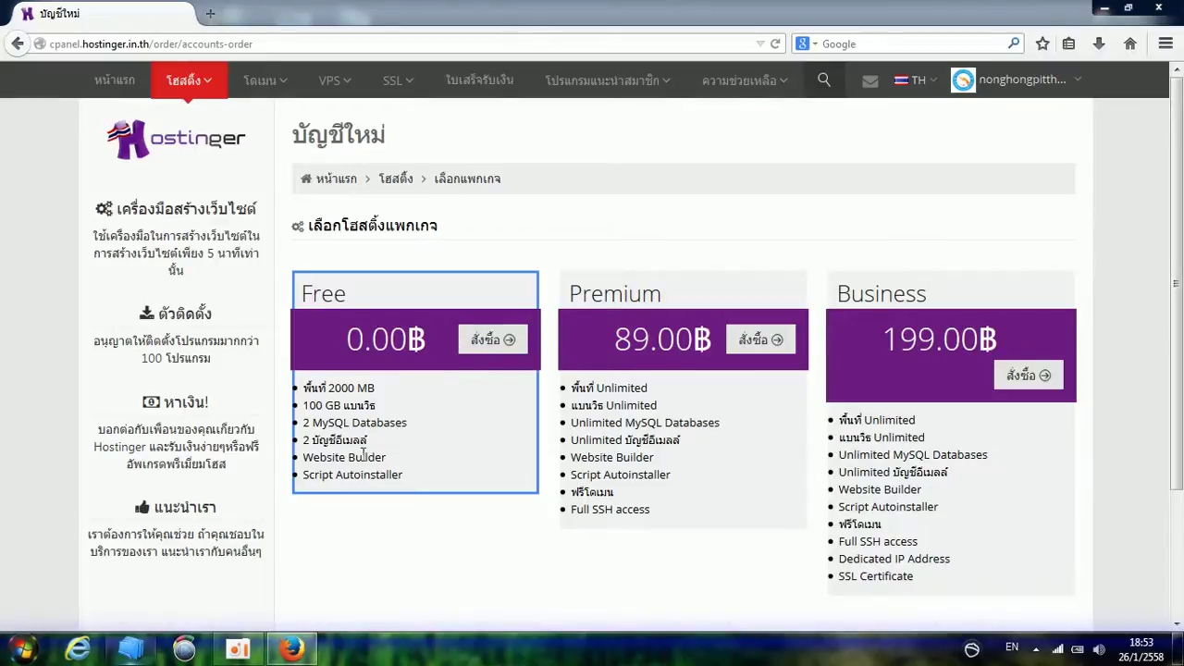
pyautogui.click(486, 344)
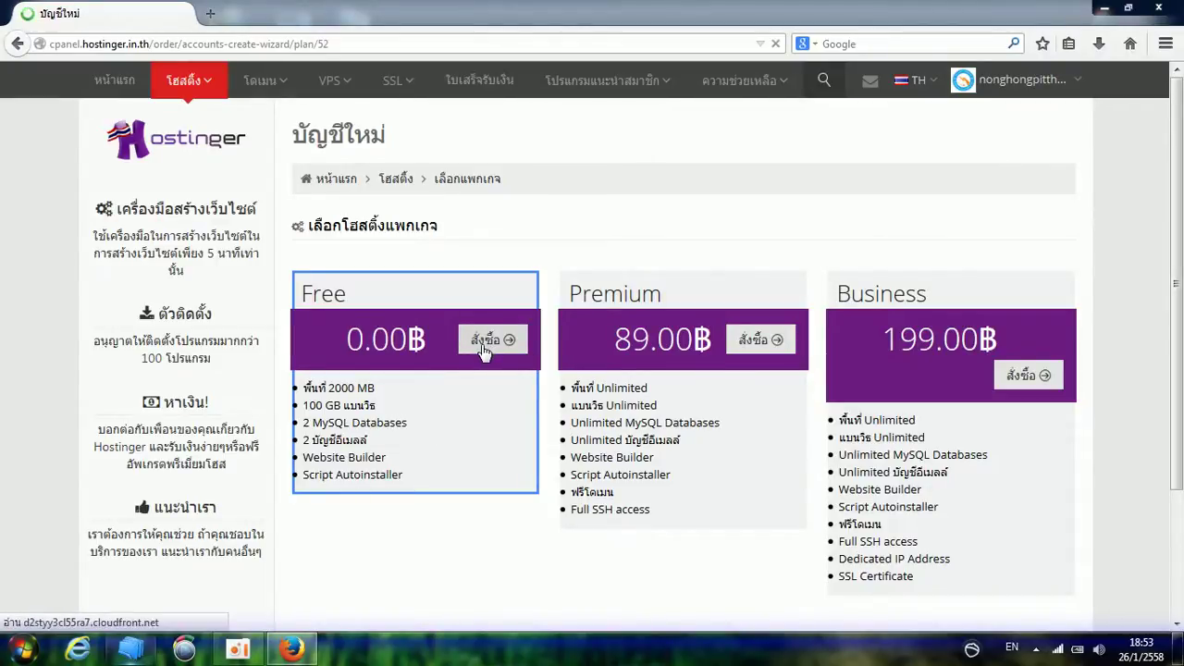
pyautogui.scroll(-1, 481, 348)
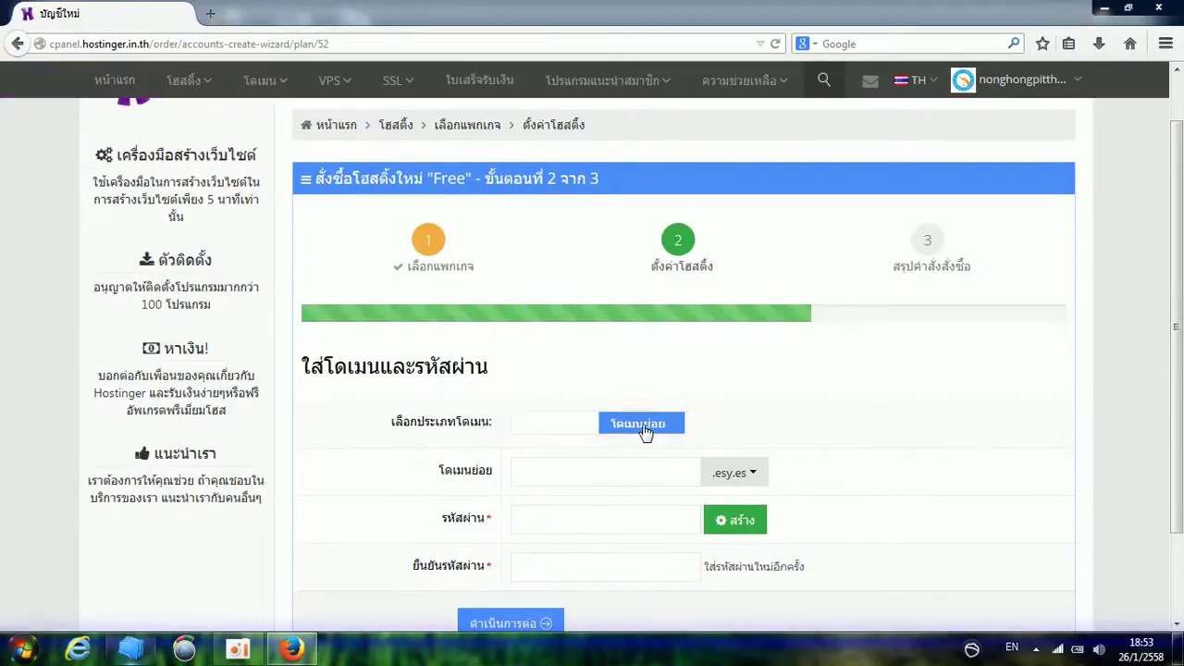
# - Examine the subdomain, password and password confirmation fields on the hosting setup form
pyautogui.click(567, 472)
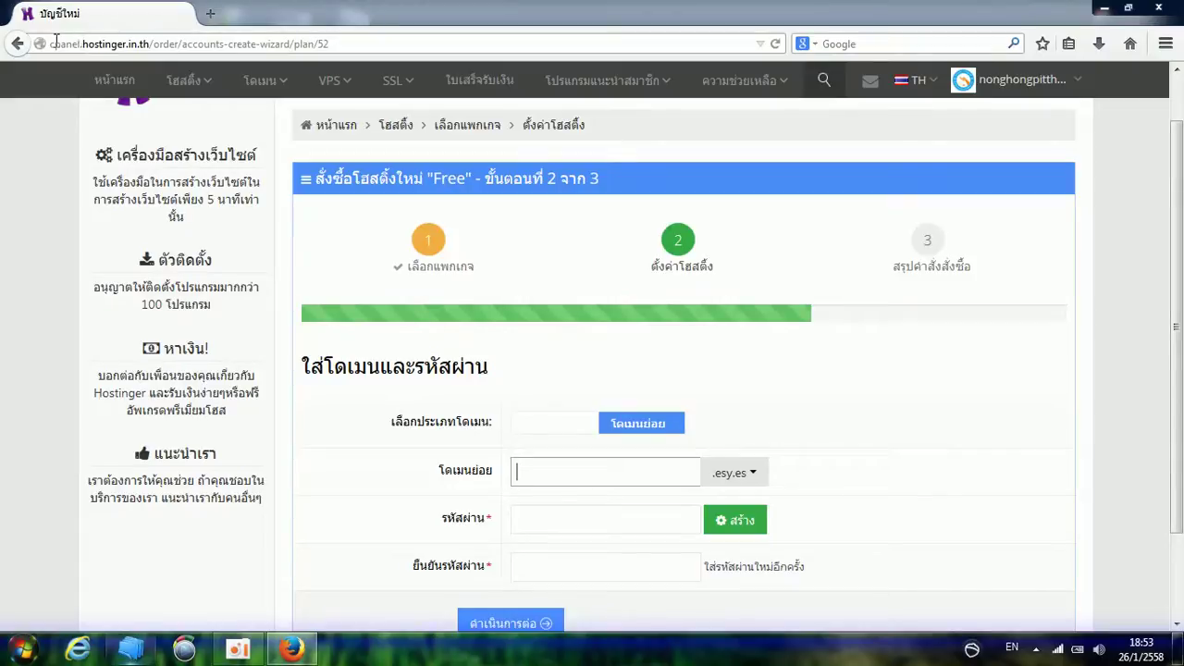
pyautogui.moveTo(54, 43); pyautogui.dragTo(153, 43)
pyautogui.click(569, 473)
pyautogui.click(564, 519)
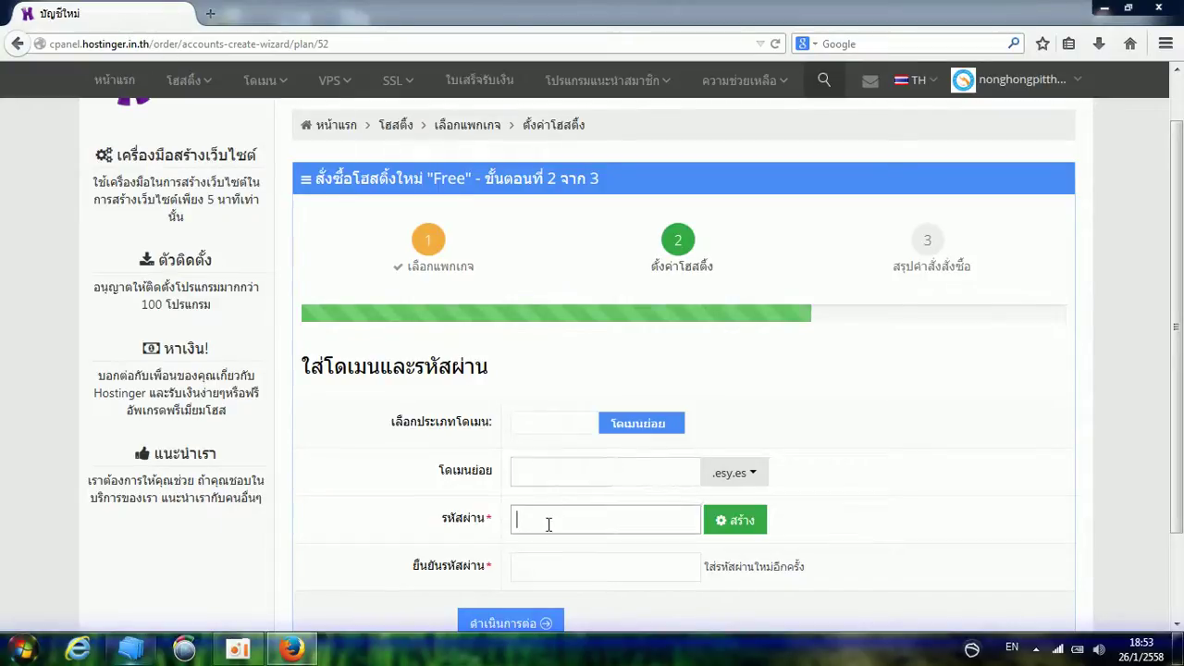
pyautogui.click(581, 564)
pyautogui.scroll(-1, 517, 612)
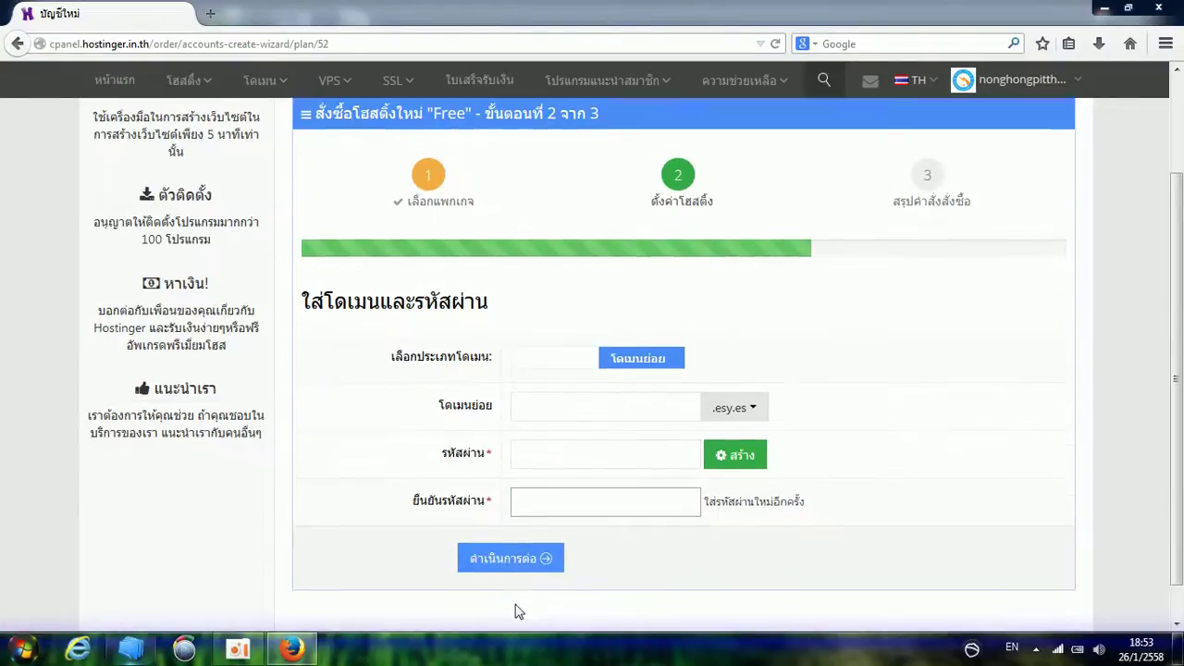
pyautogui.click(497, 530)
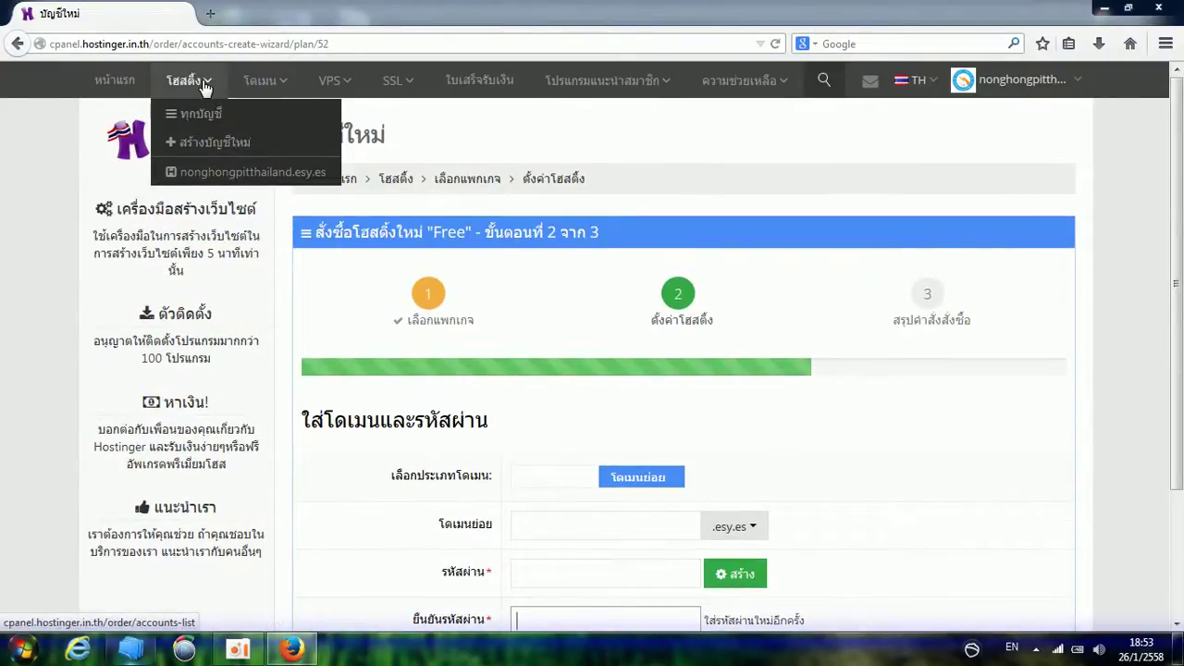
# - Open the existing hosting account's details page and review the FTP host, username and password entries in the file upload details
pyautogui.click(245, 171)
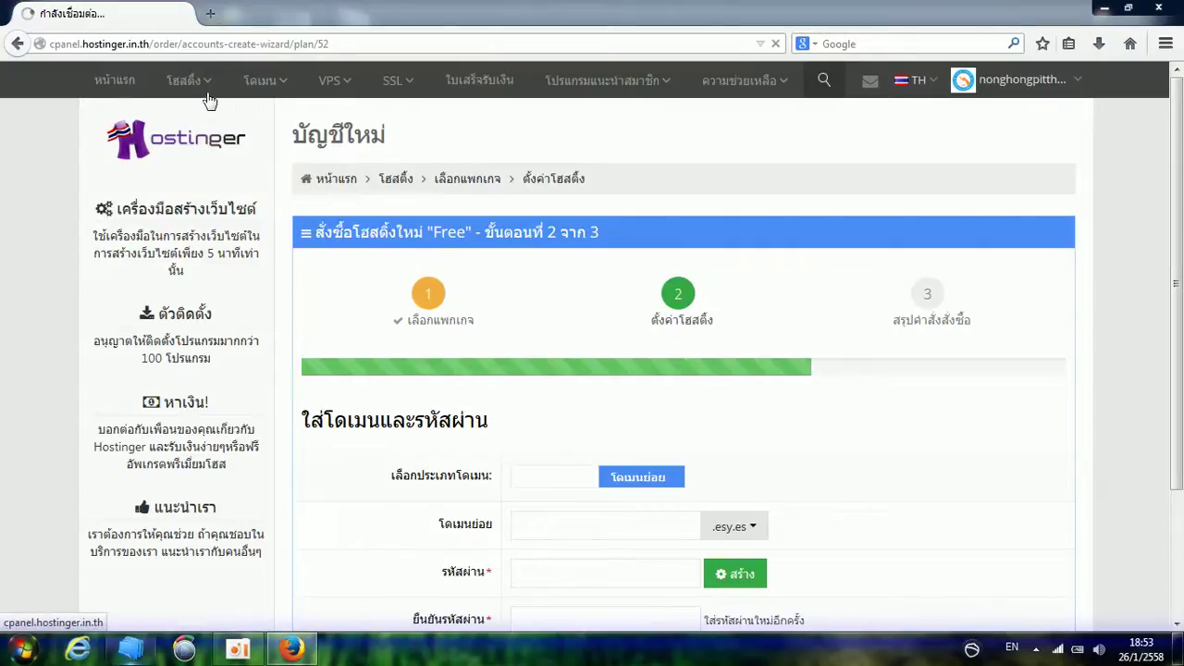
pyautogui.moveTo(208, 93)
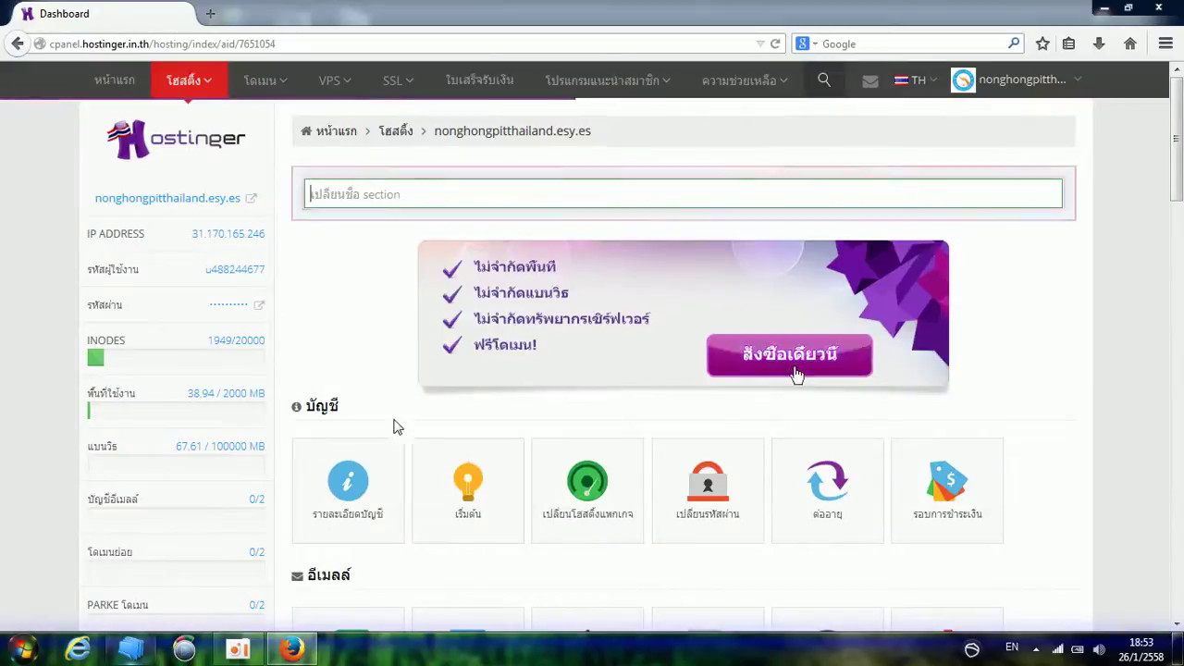
pyautogui.click(356, 487)
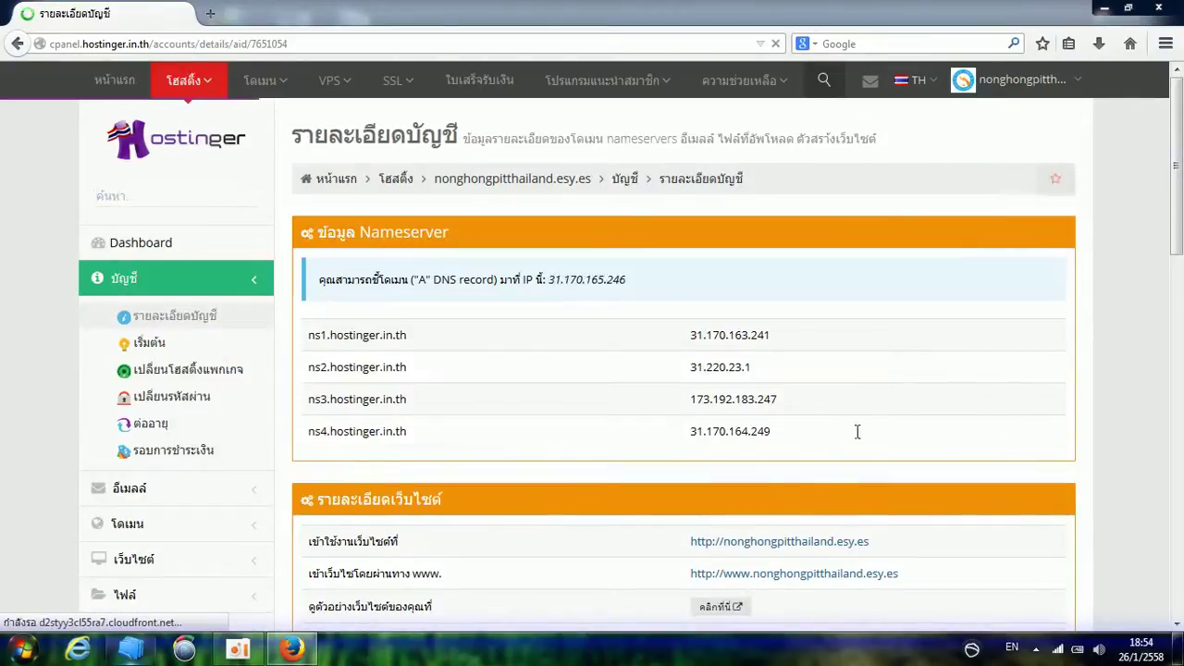
pyautogui.scroll(-10, 911, 404)
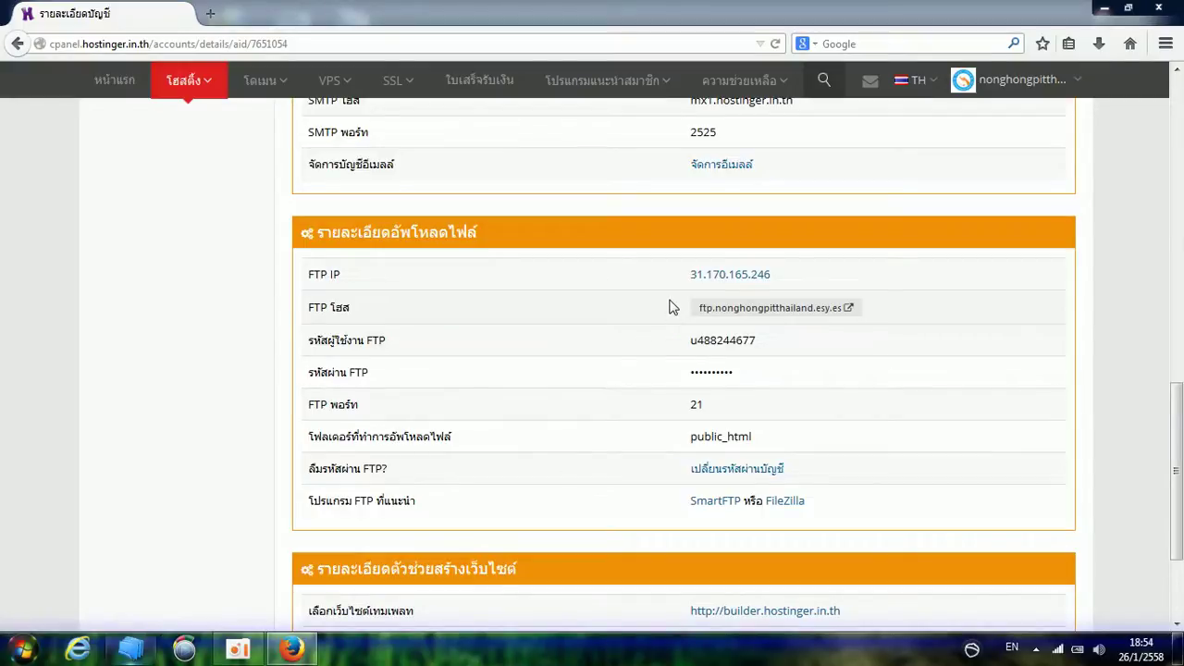
pyautogui.click(717, 319)
pyautogui.click(702, 356)
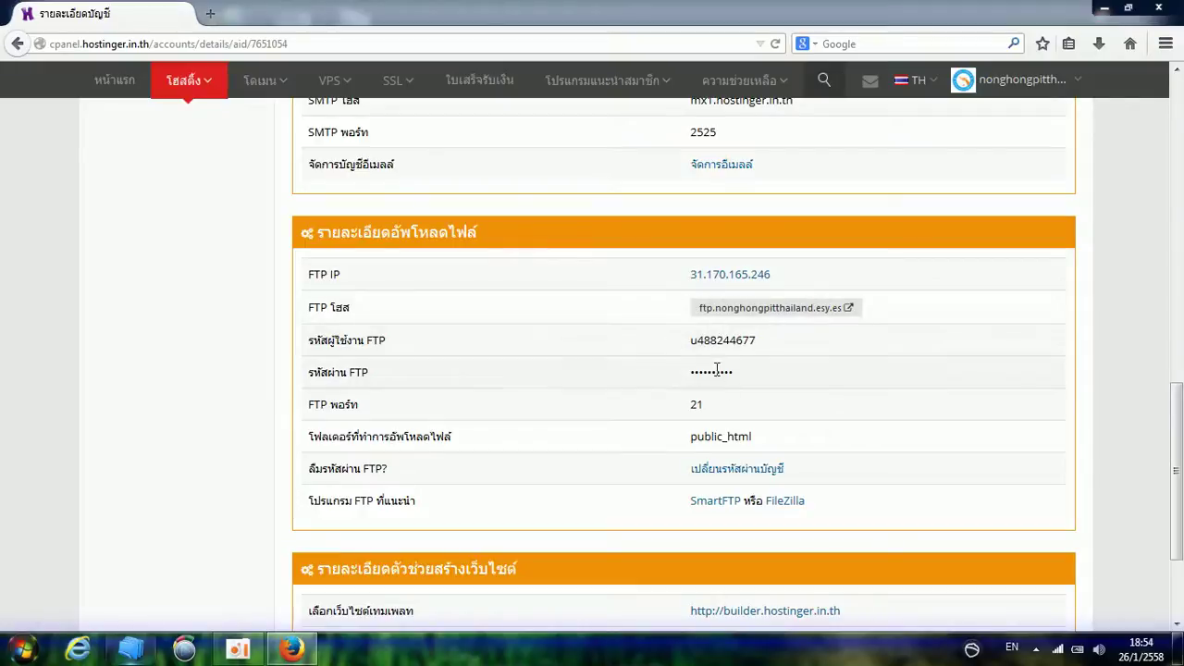
# - Search Google for filezilla in a new tab to find the client download, and close that tab
pyautogui.click(209, 14)
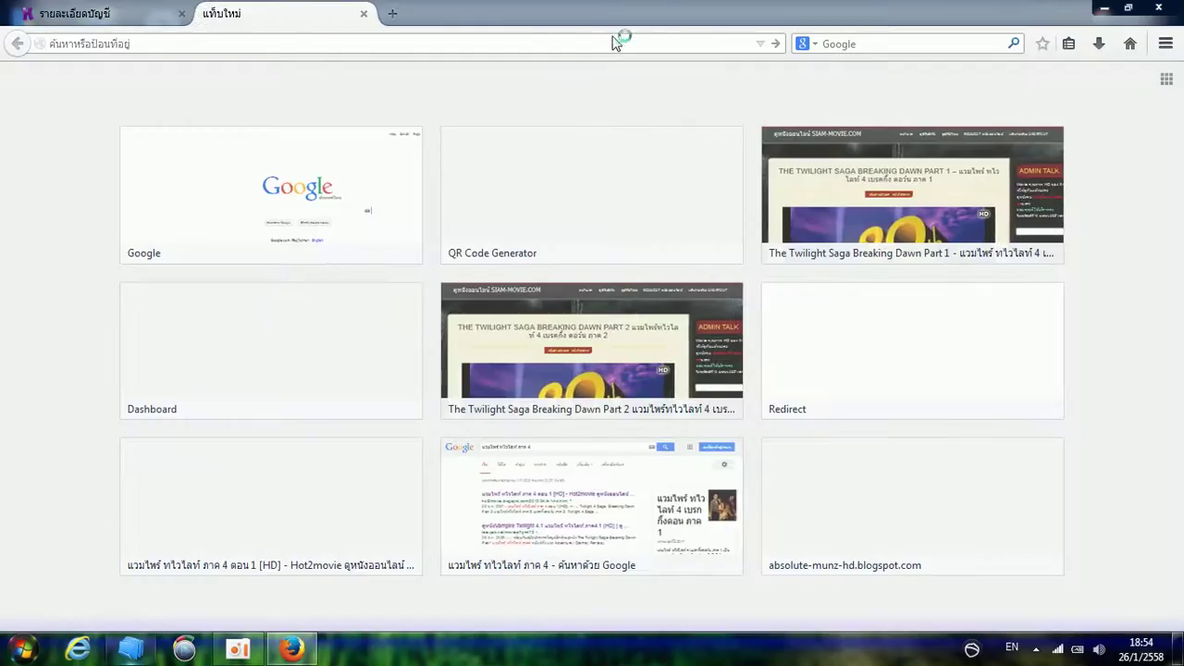
pyautogui.click(339, 165)
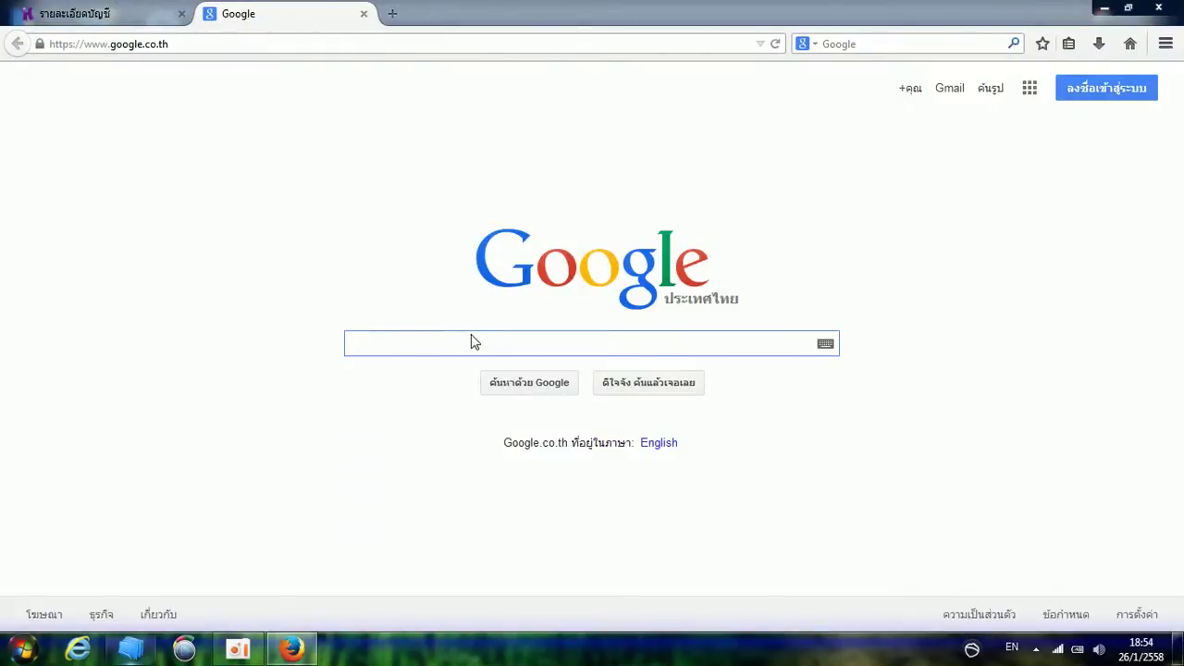
pyautogui.write('file')
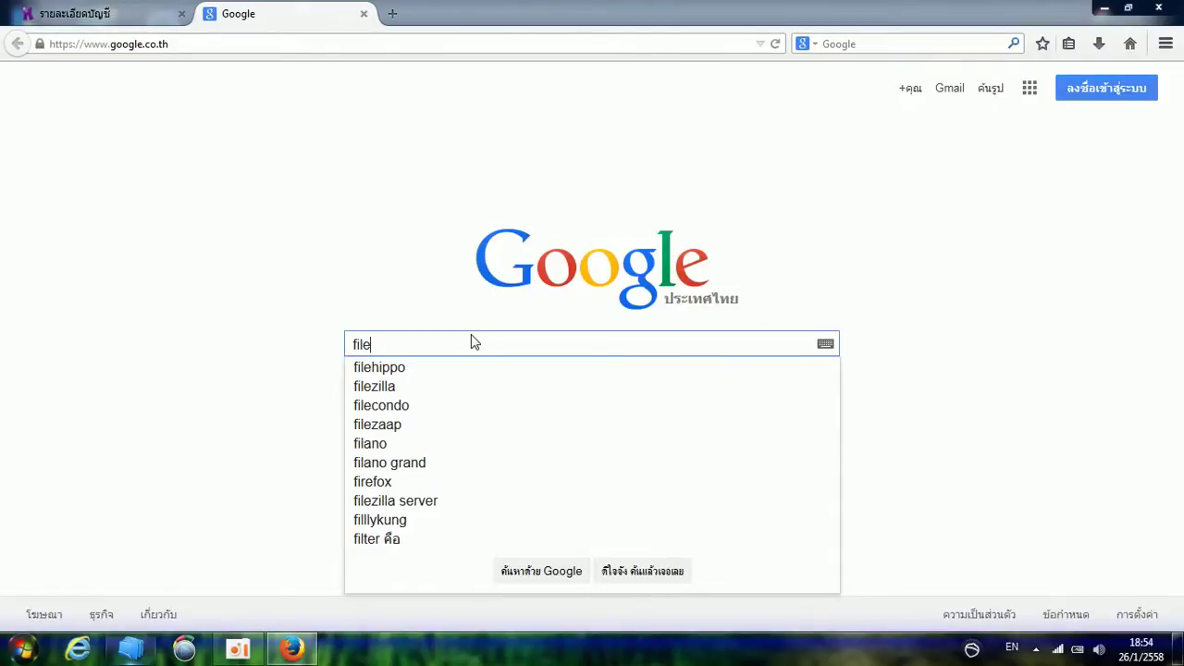
pyautogui.write('z')
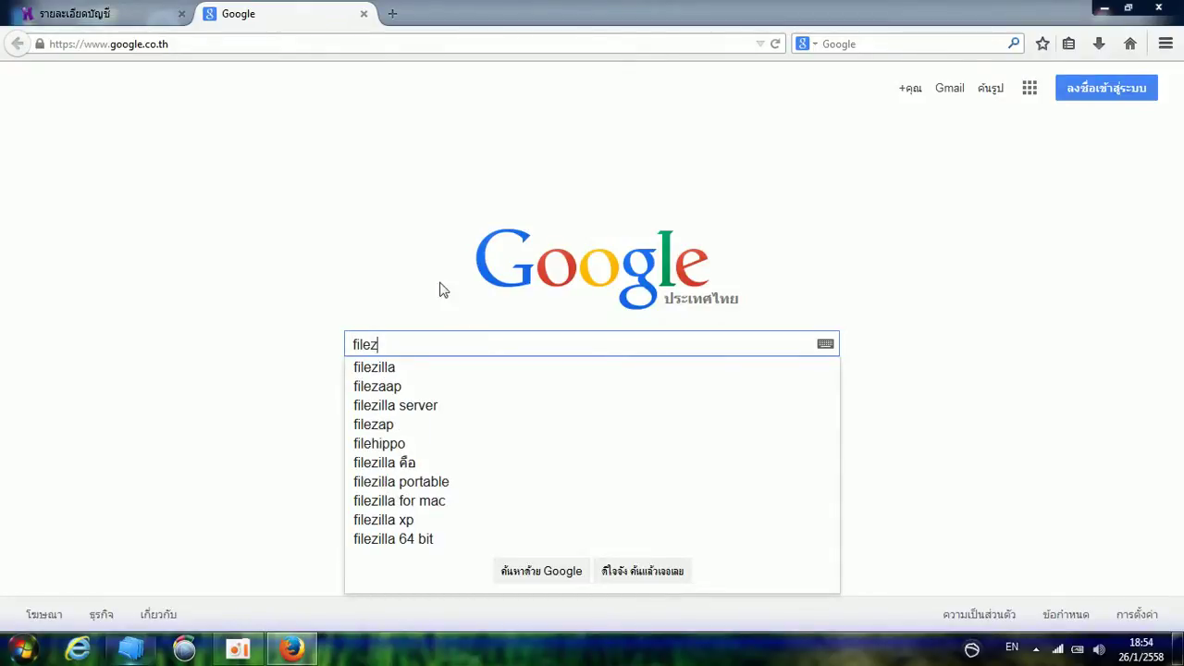
pyautogui.click(487, 375)
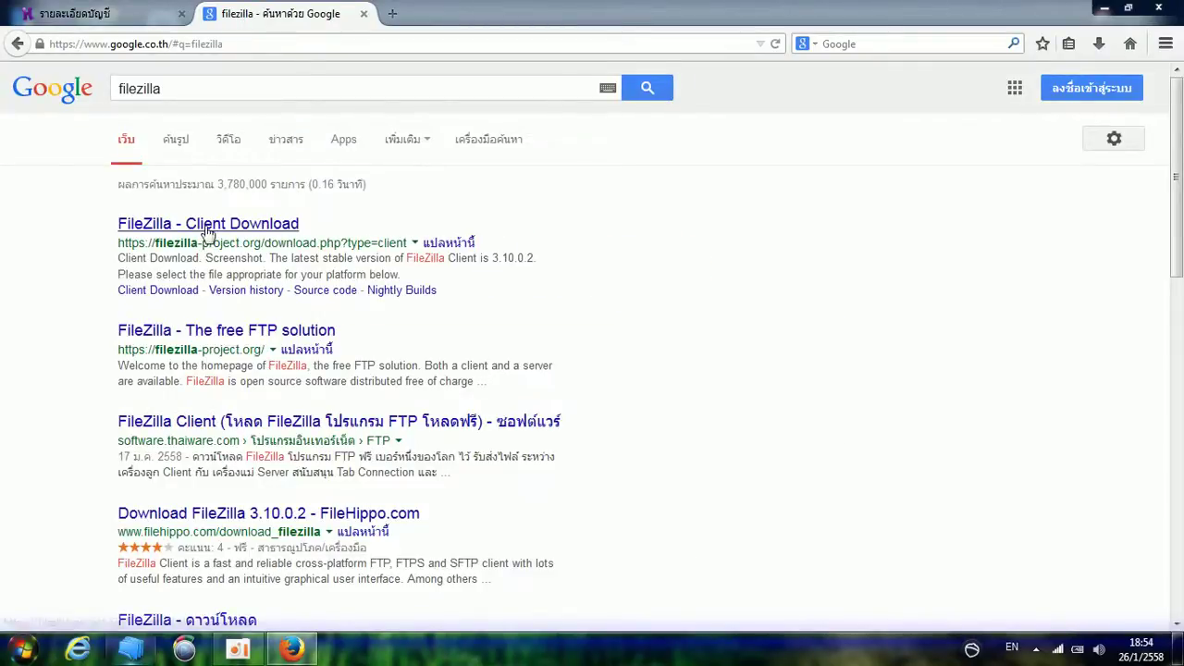
pyautogui.click(363, 14)
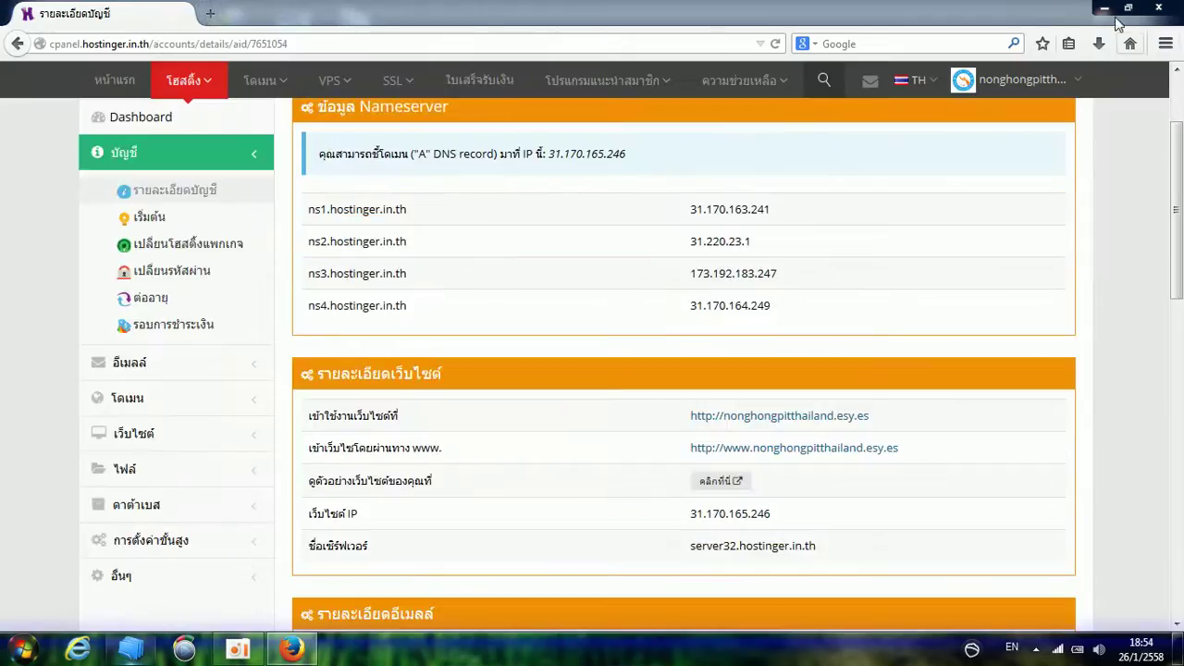
# - Minimize Firefox and launch FileZilla from the desktop
pyautogui.click(1104, 8)
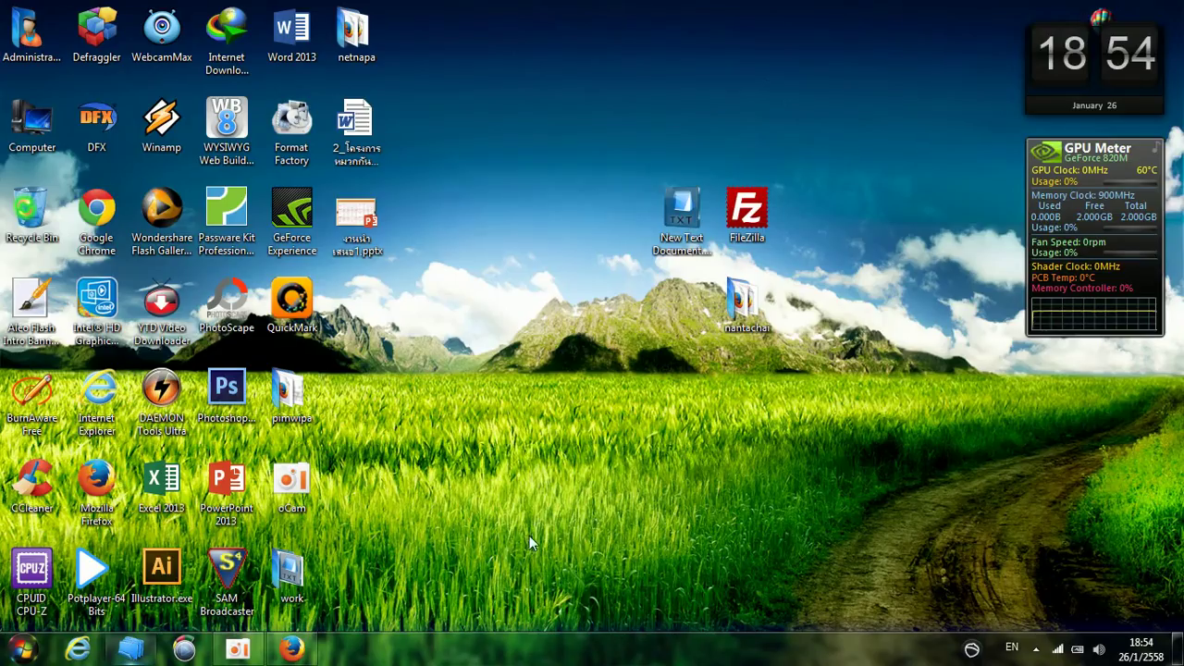
pyautogui.doubleClick(746, 211)
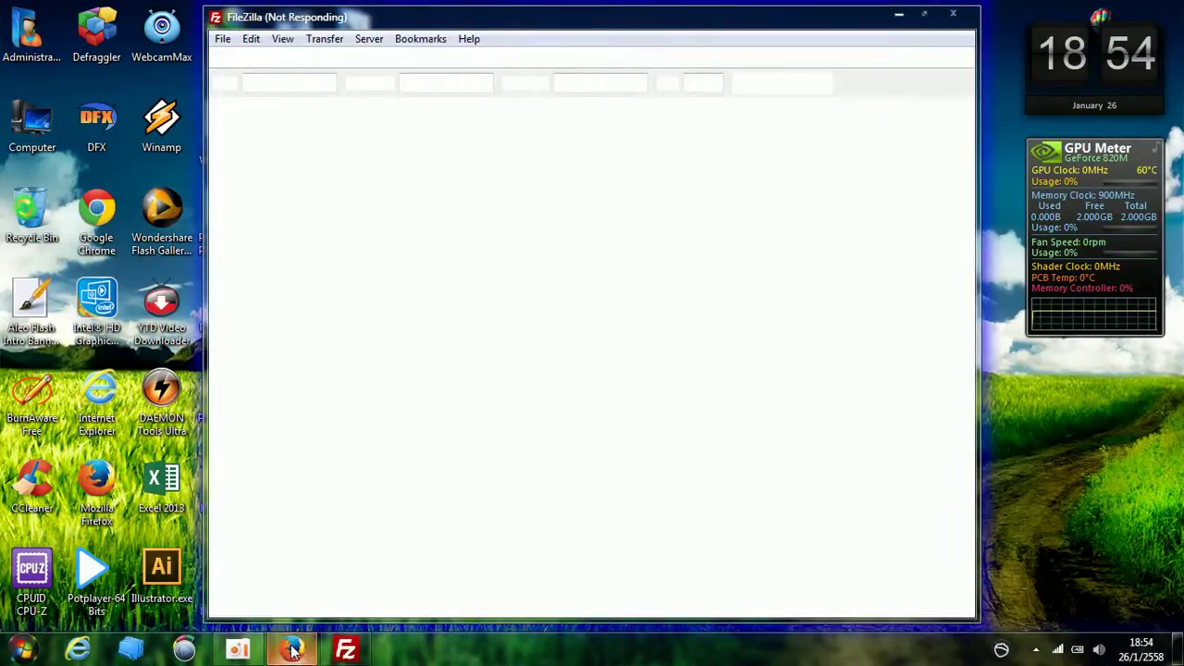
# - Copy the FTP host's link address from the file upload details in Firefox and switch back to FileZilla
pyautogui.click(293, 648)
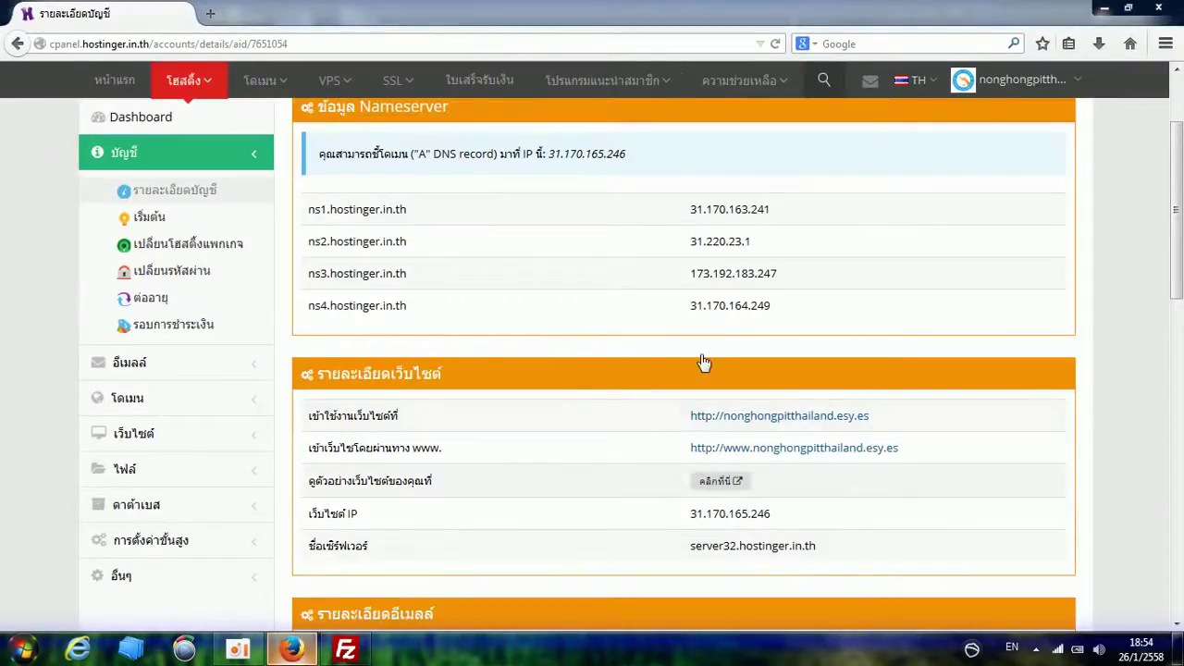
pyautogui.scroll(-5, 675, 319)
pyautogui.scroll(-3, 667, 326)
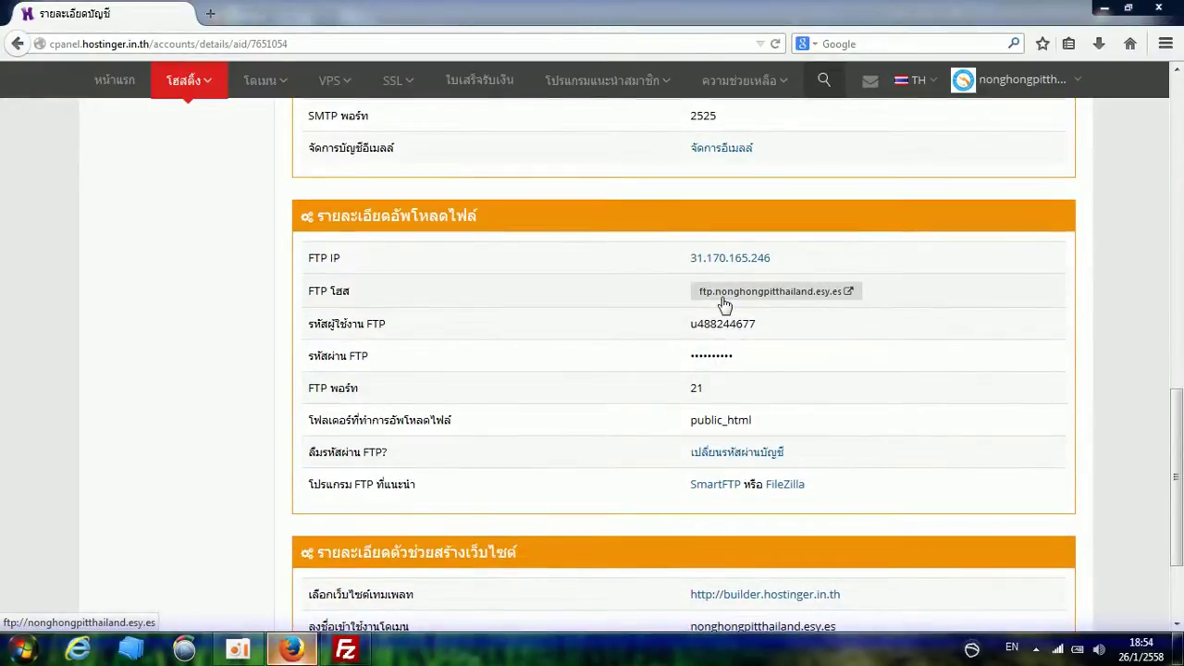
pyautogui.rightClick(723, 301)
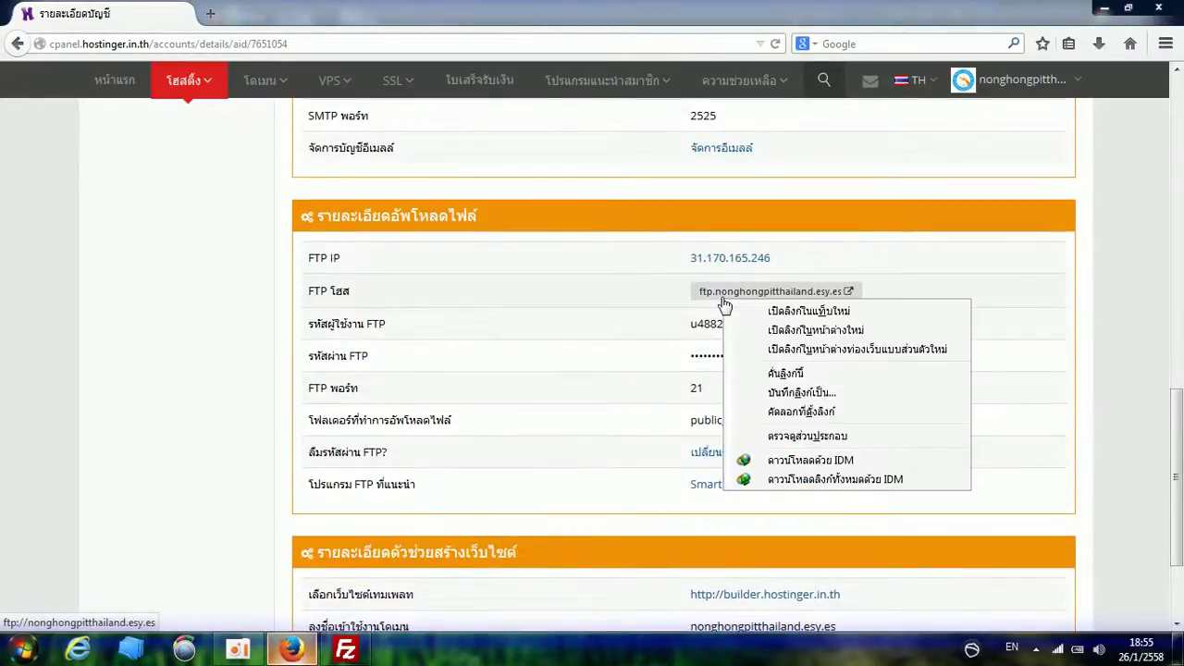
pyautogui.click(790, 413)
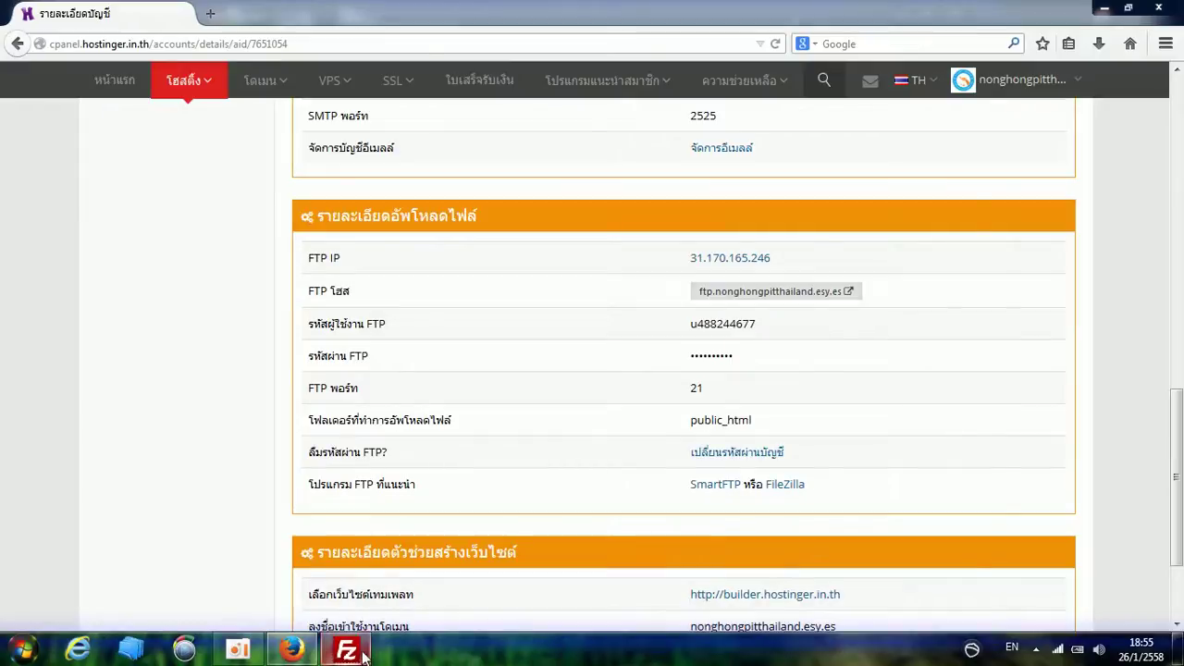
pyautogui.press('Escape')
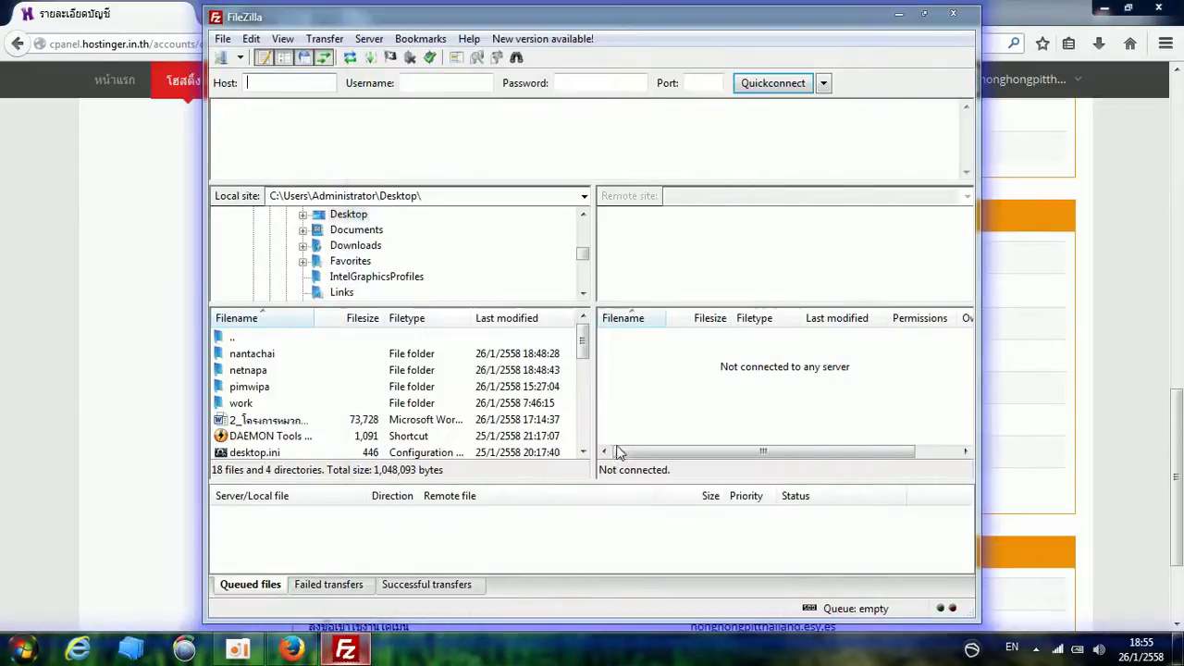
# - Paste the copied FTP host address as the connection host and return to the hosting details in Firefox
pyautogui.rightClick(272, 82)
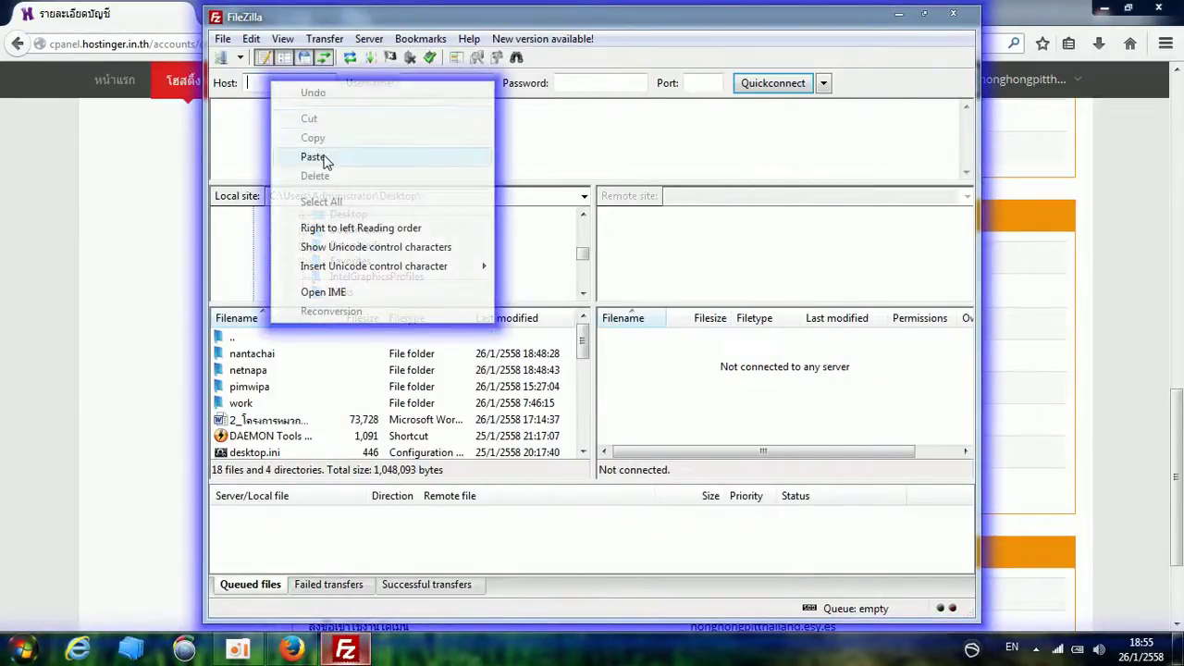
pyautogui.click(324, 159)
pyautogui.click(166, 248)
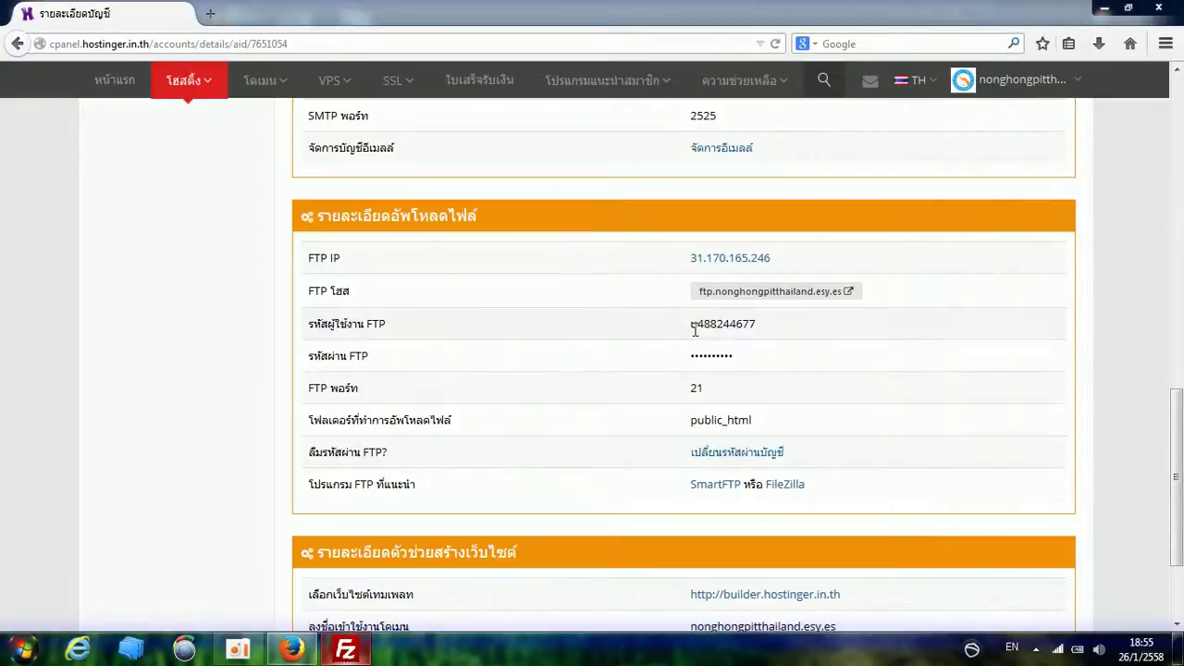
# - Copy the FTP username from the file upload details and paste it as the username in FileZilla
pyautogui.moveTo(692, 328); pyautogui.dragTo(752, 327)
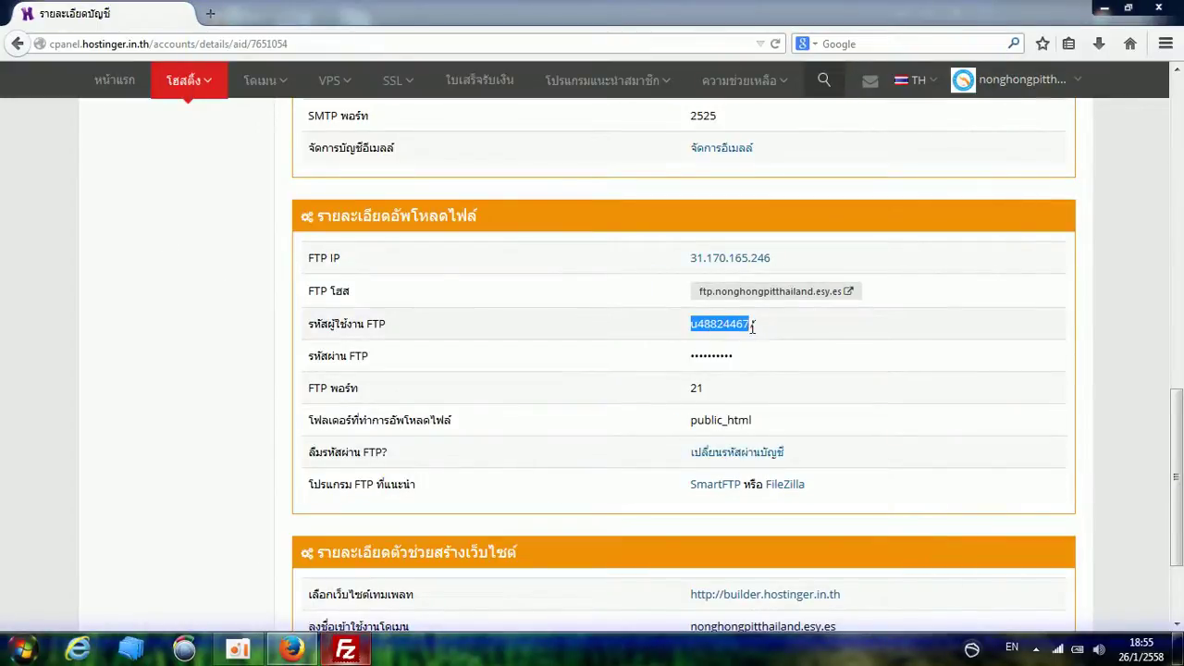
pyautogui.rightClick(742, 319)
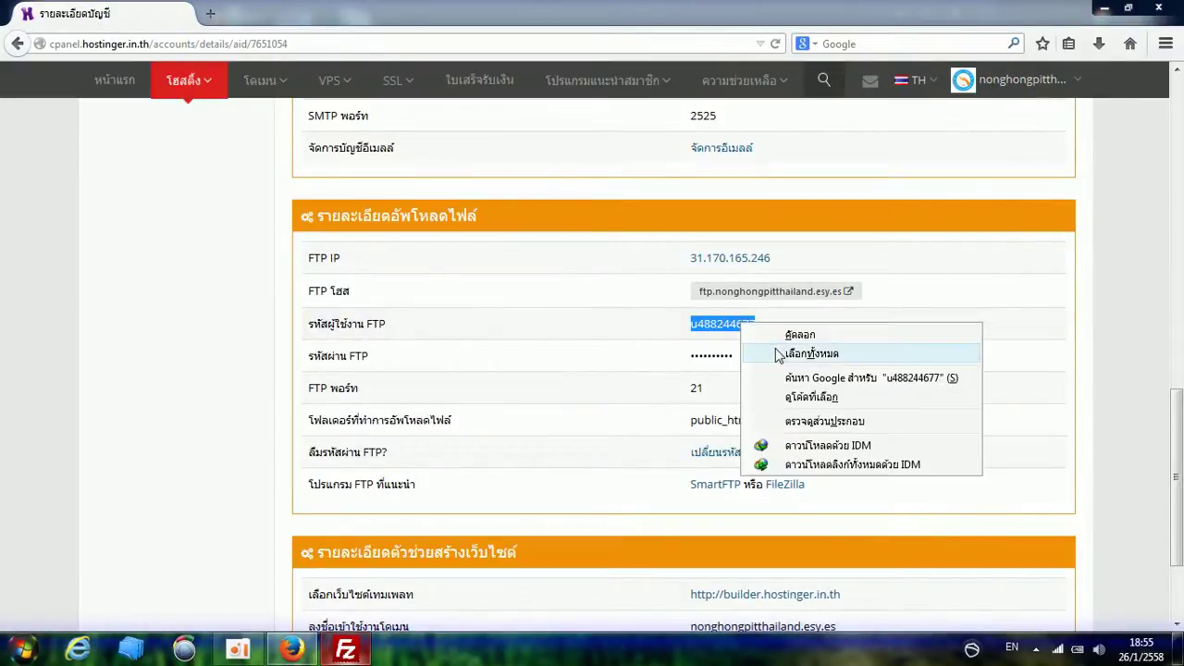
pyautogui.click(777, 337)
pyautogui.click(344, 650)
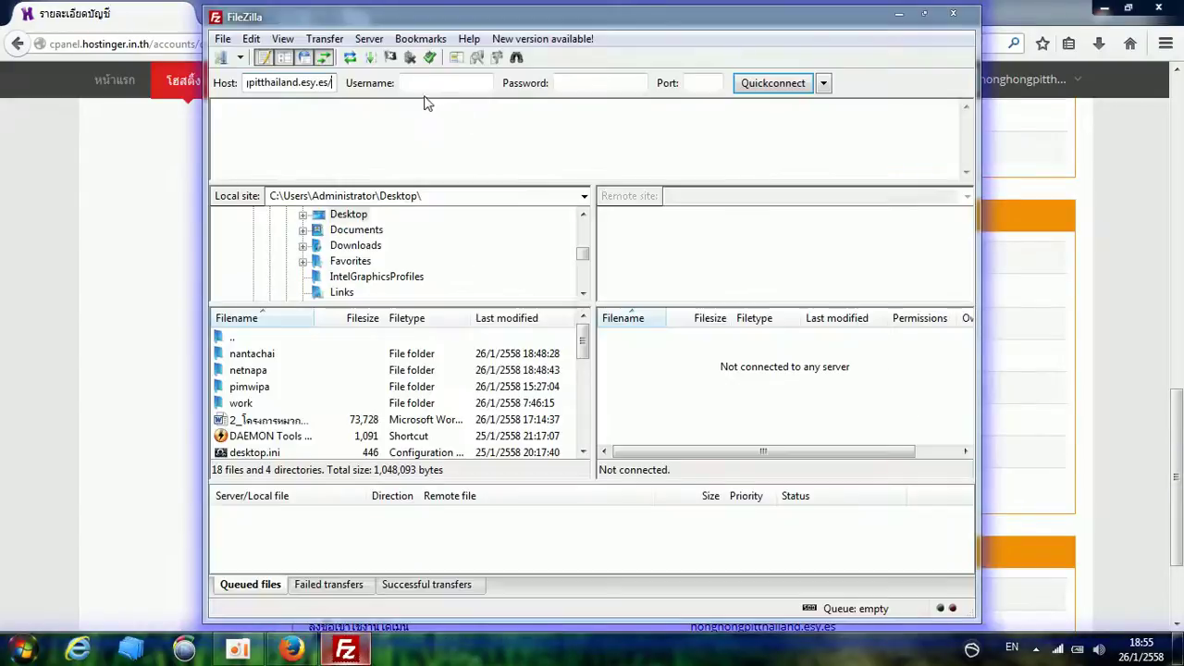
pyautogui.rightClick(430, 86)
pyautogui.click(476, 155)
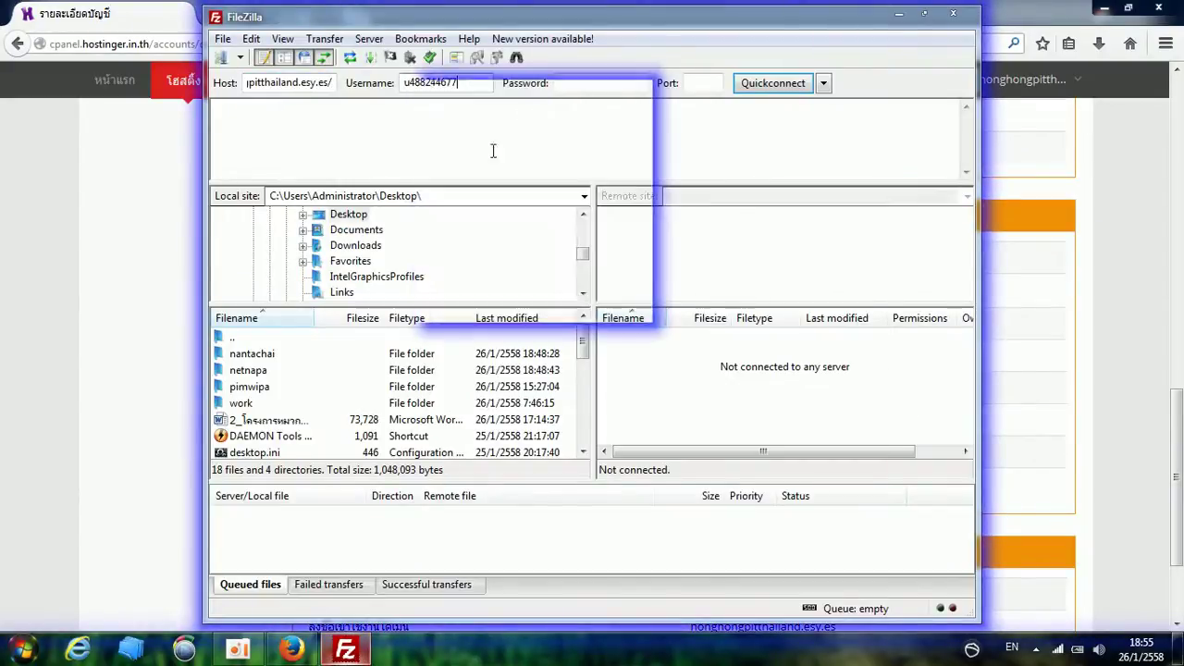
# - Enter the FTP account password, set the port to 21, and connect to the server
pyautogui.press('Tab')
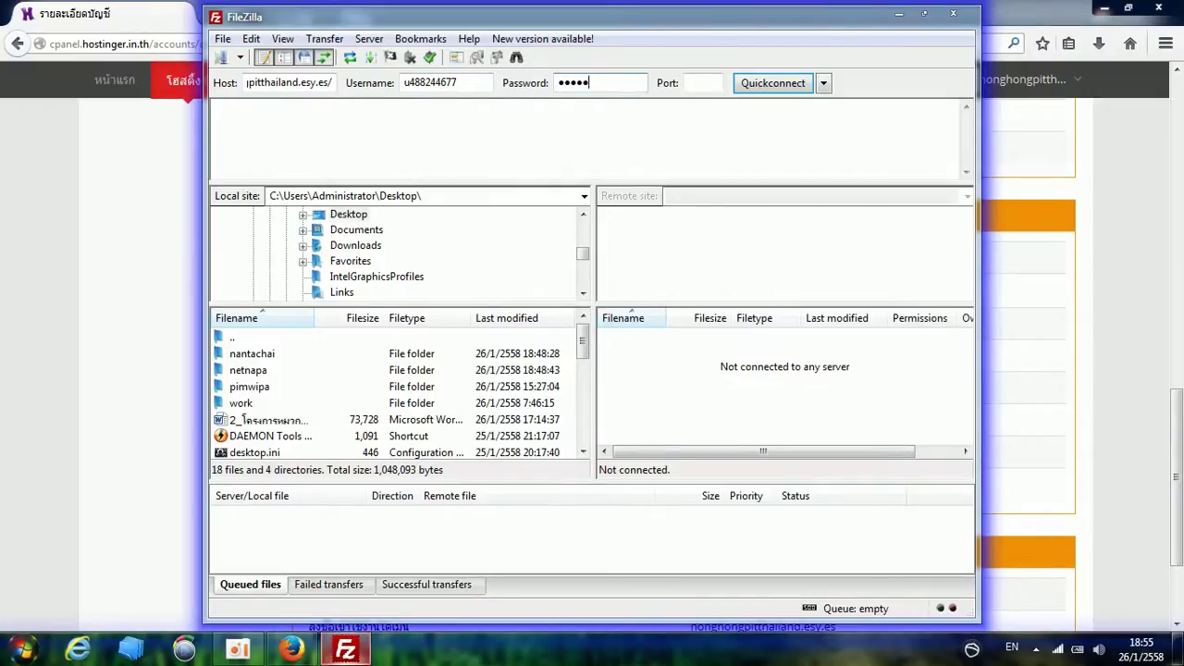
pyautogui.click(703, 81)
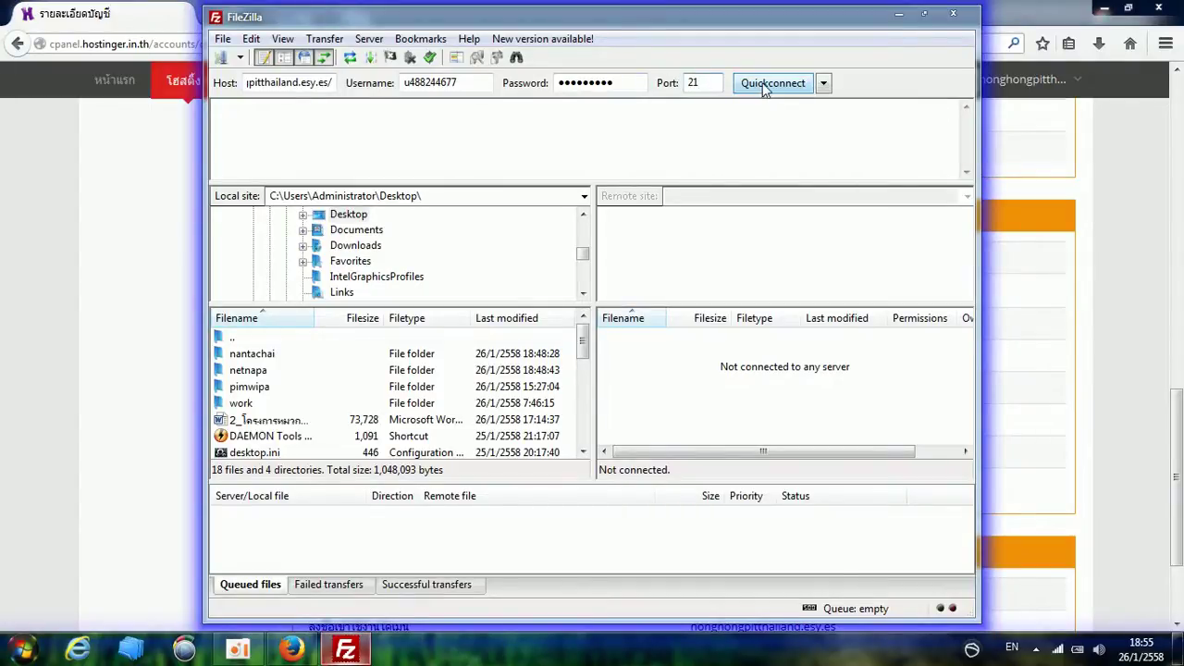
pyautogui.click(788, 88)
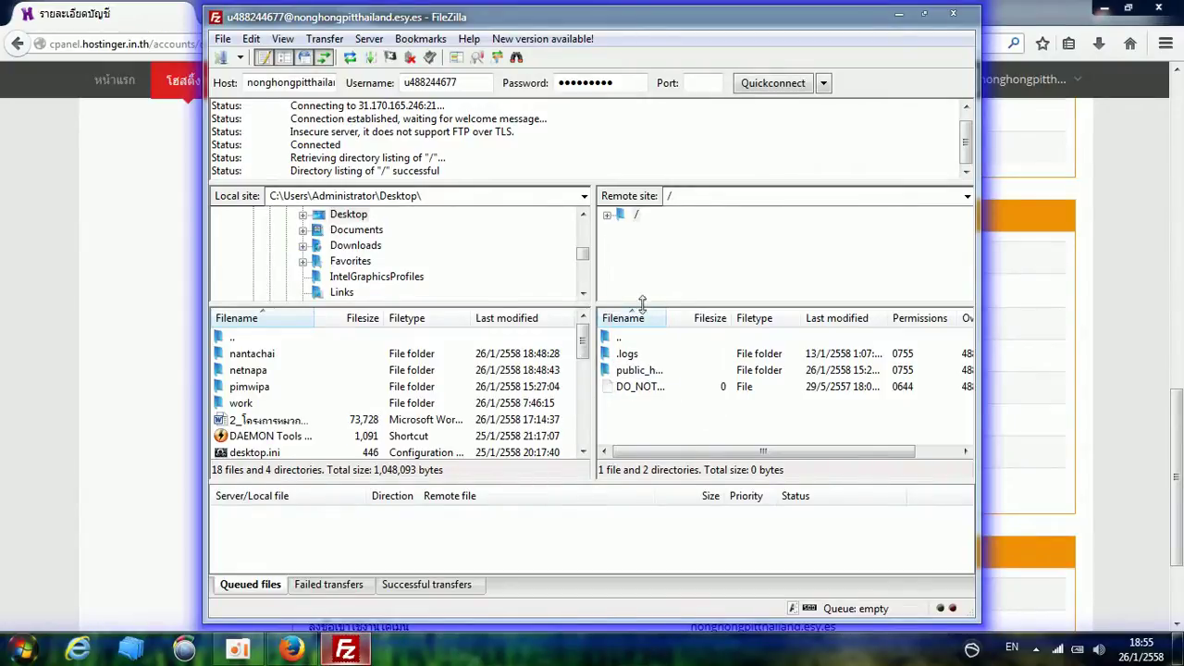
# - Expand the remote root directory and open its public_html folder
pyautogui.click(607, 216)
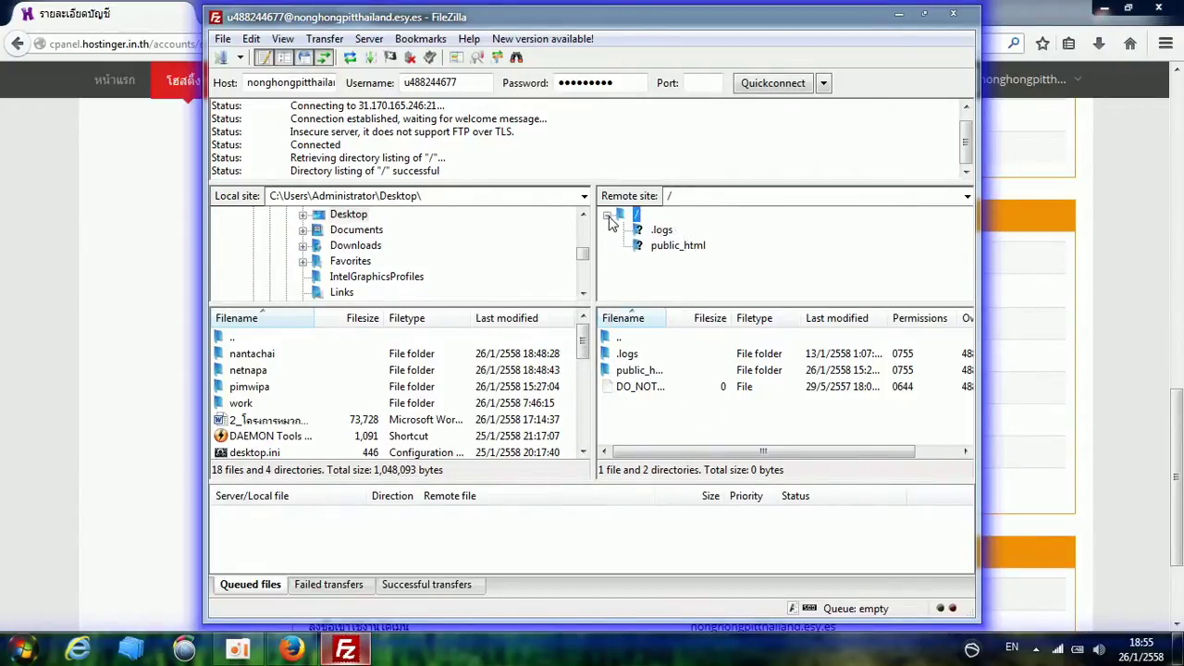
pyautogui.click(675, 245)
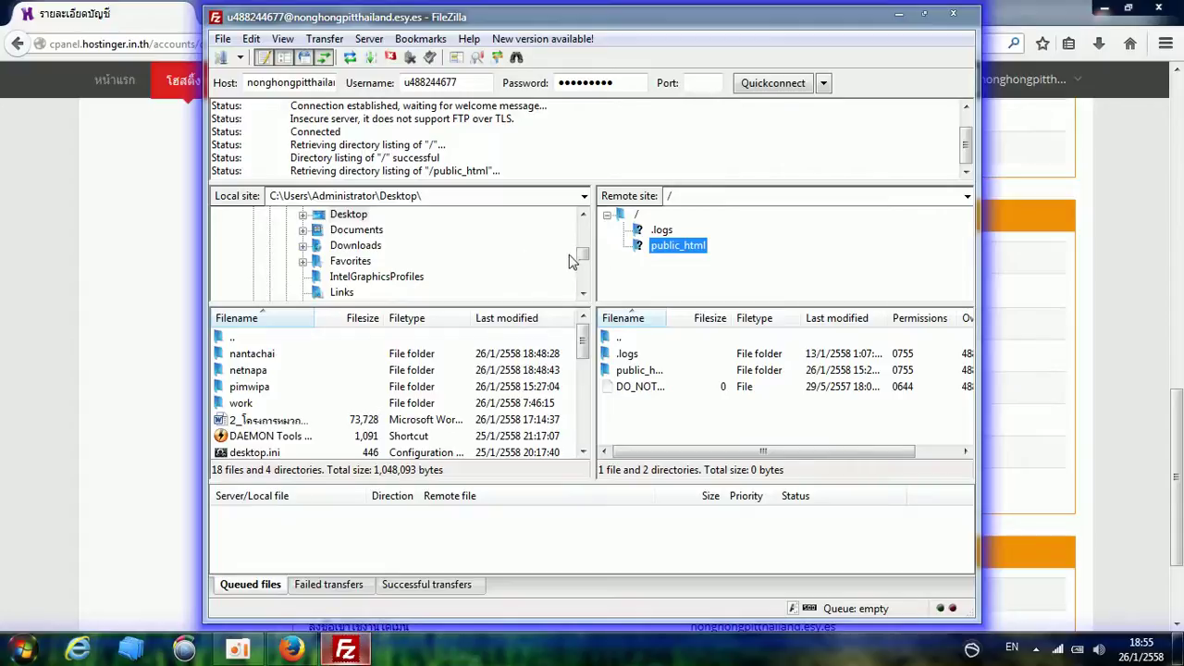
pyautogui.moveTo(583, 255); pyautogui.dragTo(579, 229)
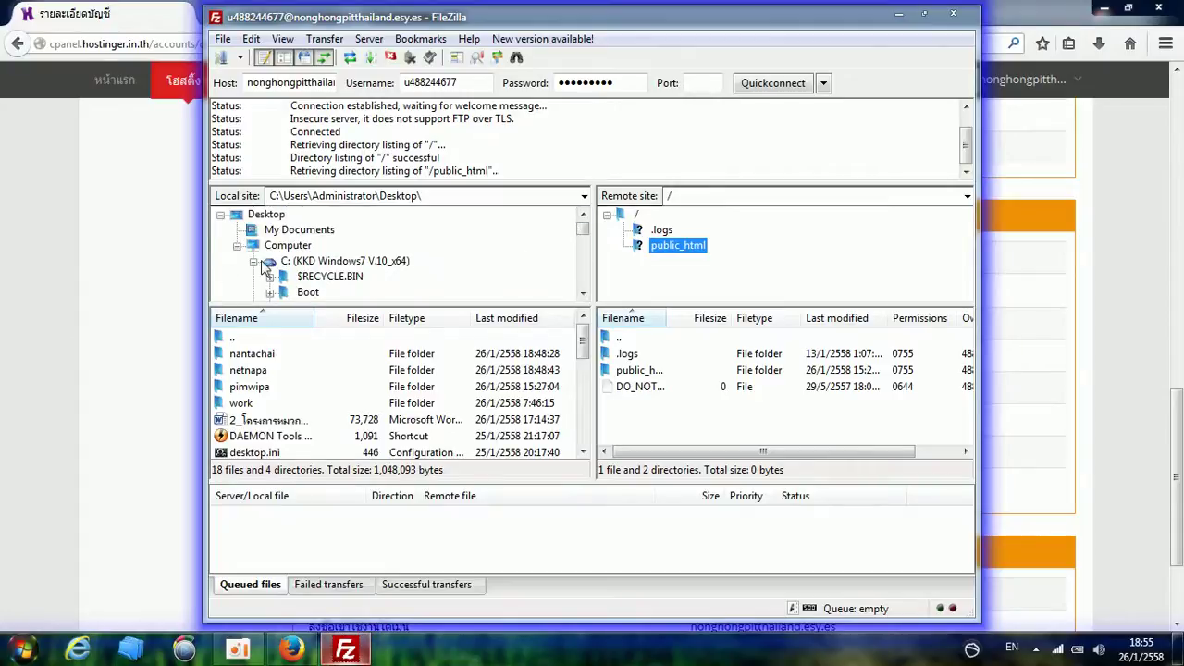
pyautogui.click(237, 245)
pyautogui.click(224, 218)
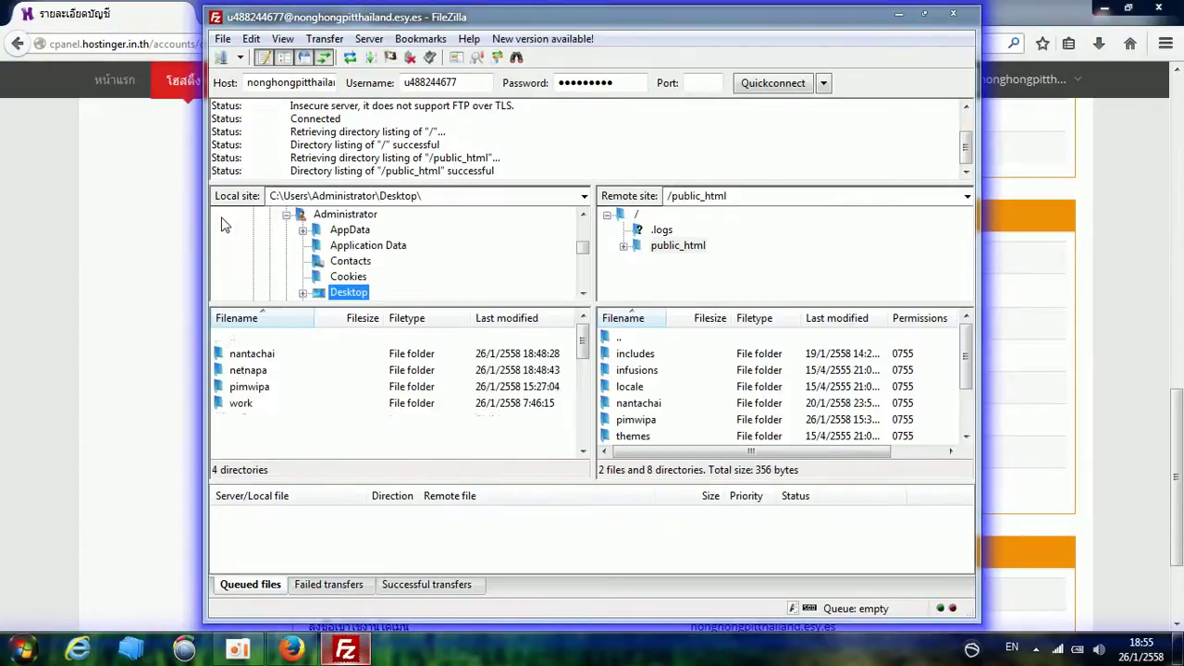
# - Minimize the open windows, examine the files in the website folder beneath the desktop's FileZilla shortcut, close it, and return to FileZilla
pyautogui.click(902, 17)
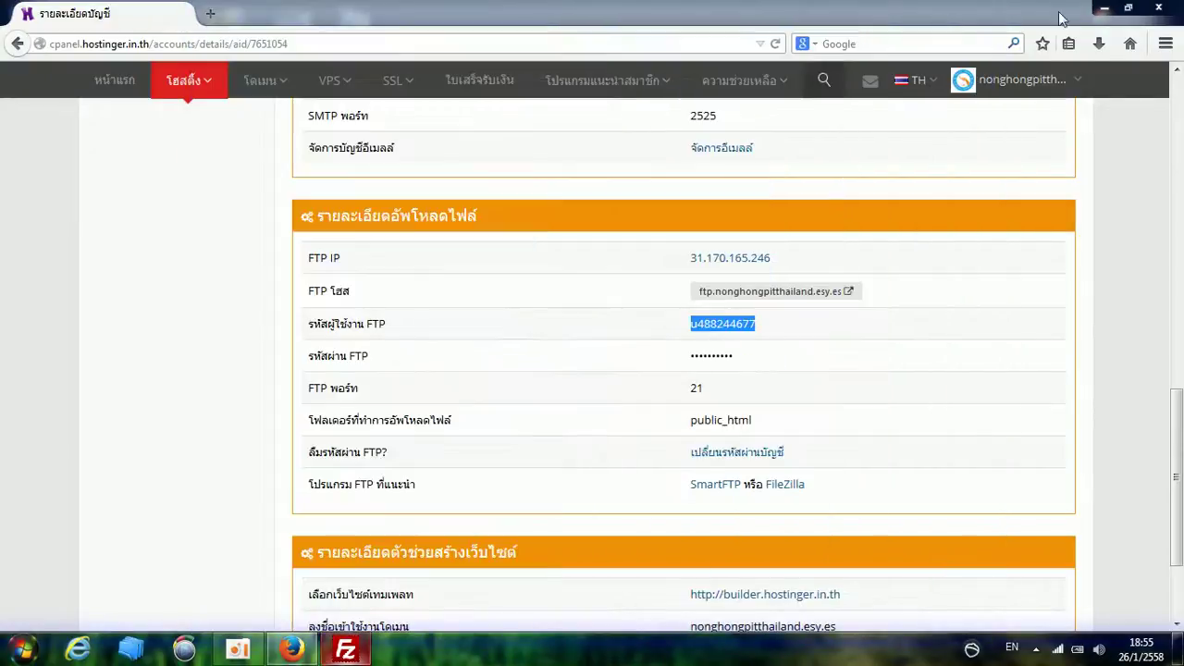
pyautogui.click(1102, 10)
pyautogui.click(756, 314)
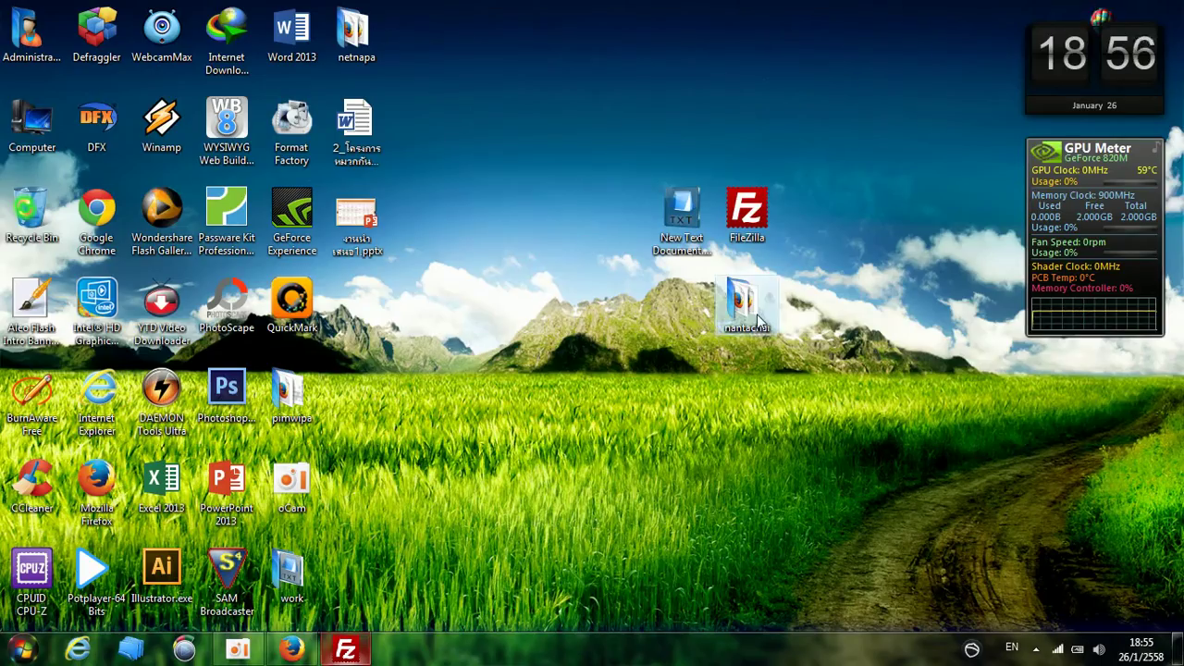
pyautogui.doubleClick(756, 314)
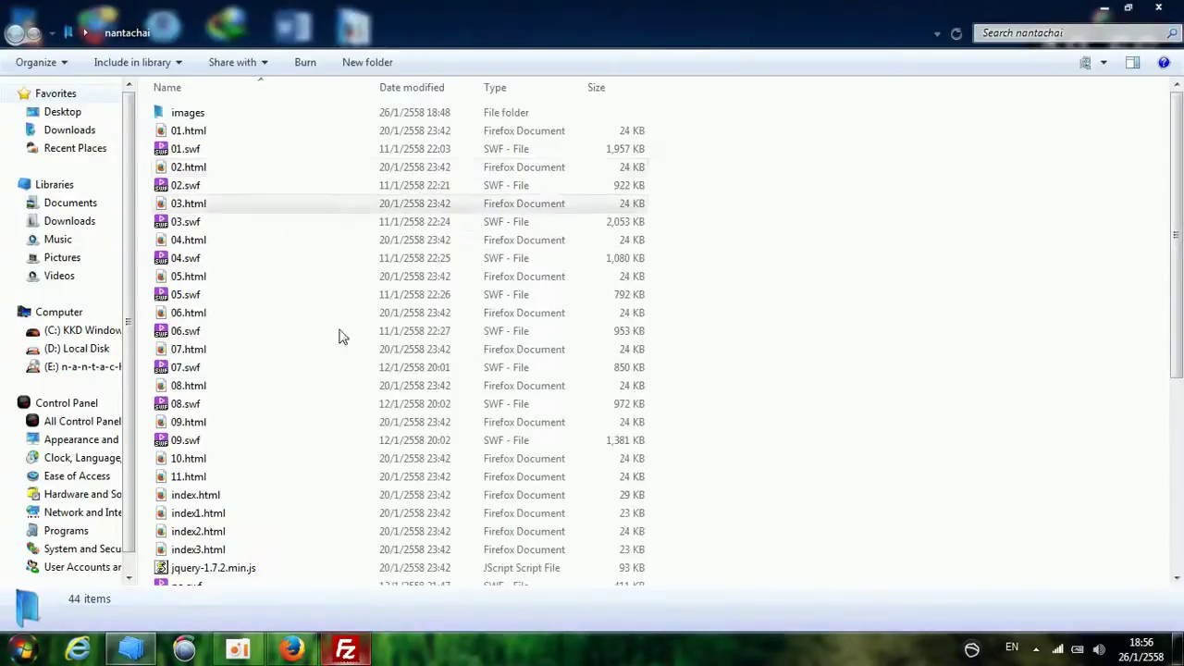
pyautogui.click(1158, 9)
pyautogui.click(345, 649)
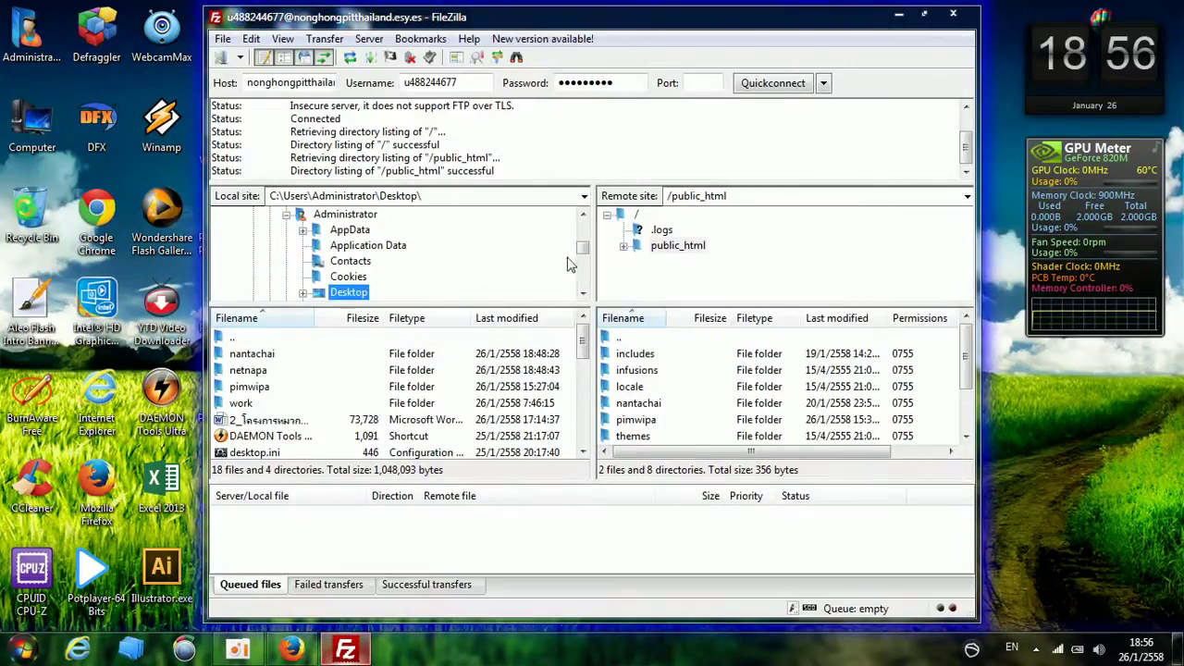
# - Upload the first folder in the local Desktop listing to the remote public_html folder
pyautogui.scroll(-1, 585, 259)
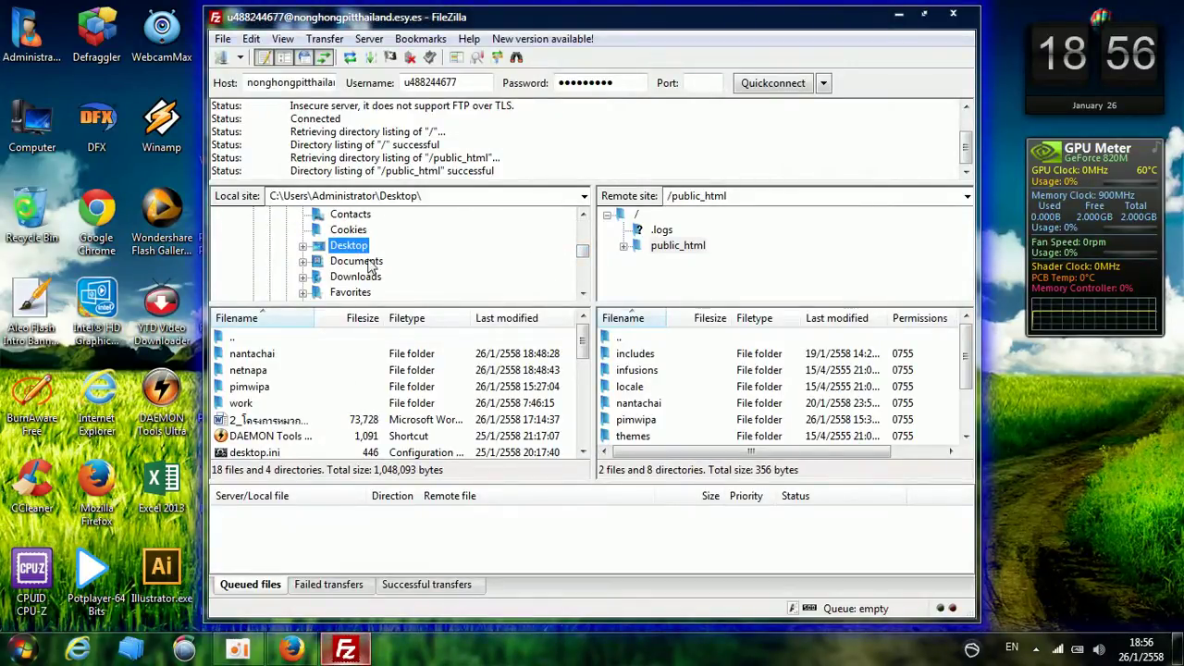
pyautogui.click(242, 369)
pyautogui.click(299, 357)
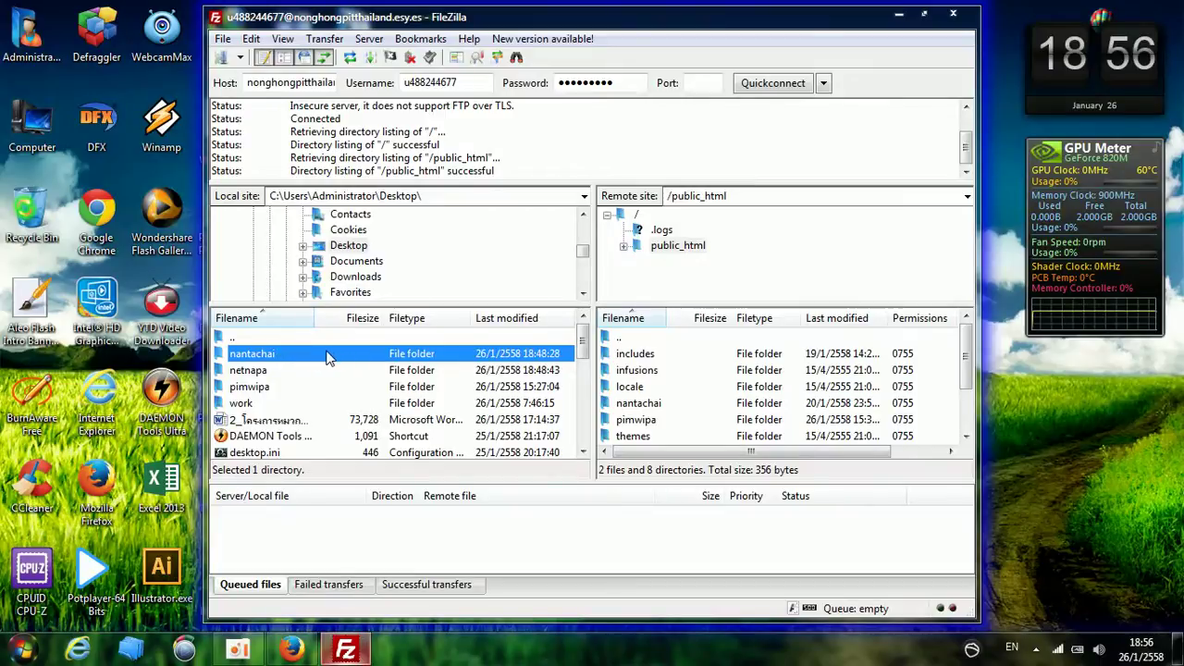
pyautogui.moveTo(326, 359); pyautogui.dragTo(685, 257)
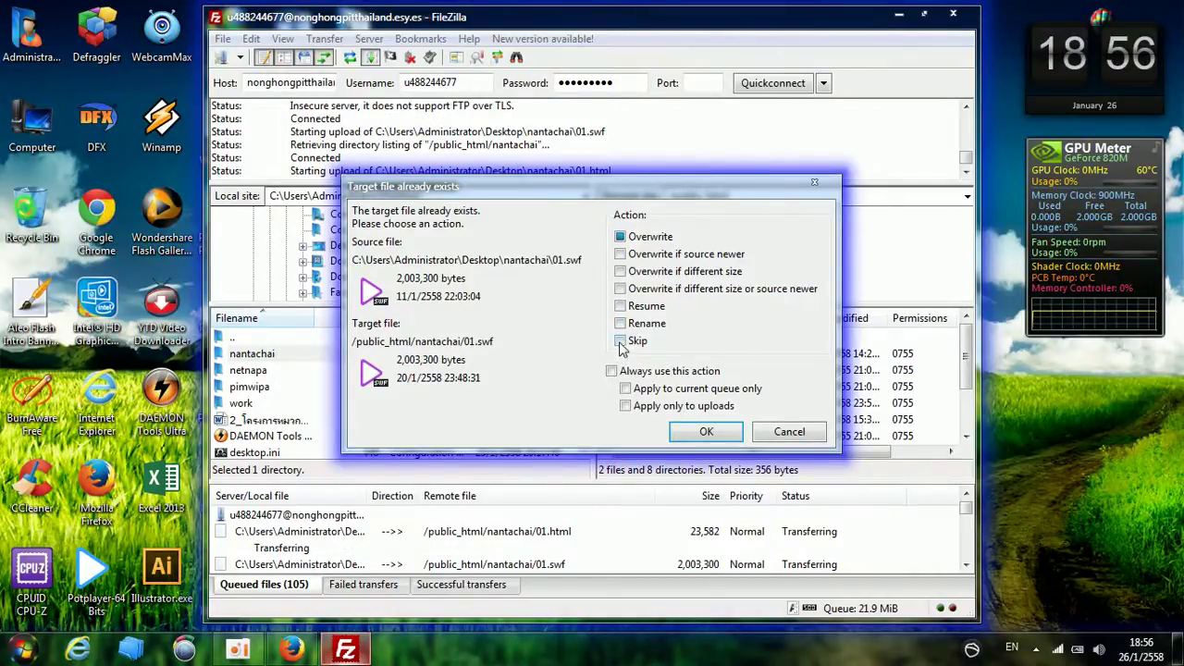
# - Skip the upload of the existing 01.swf and cancel the overwrite prompt for 01.html
pyautogui.click(621, 342)
pyautogui.click(702, 432)
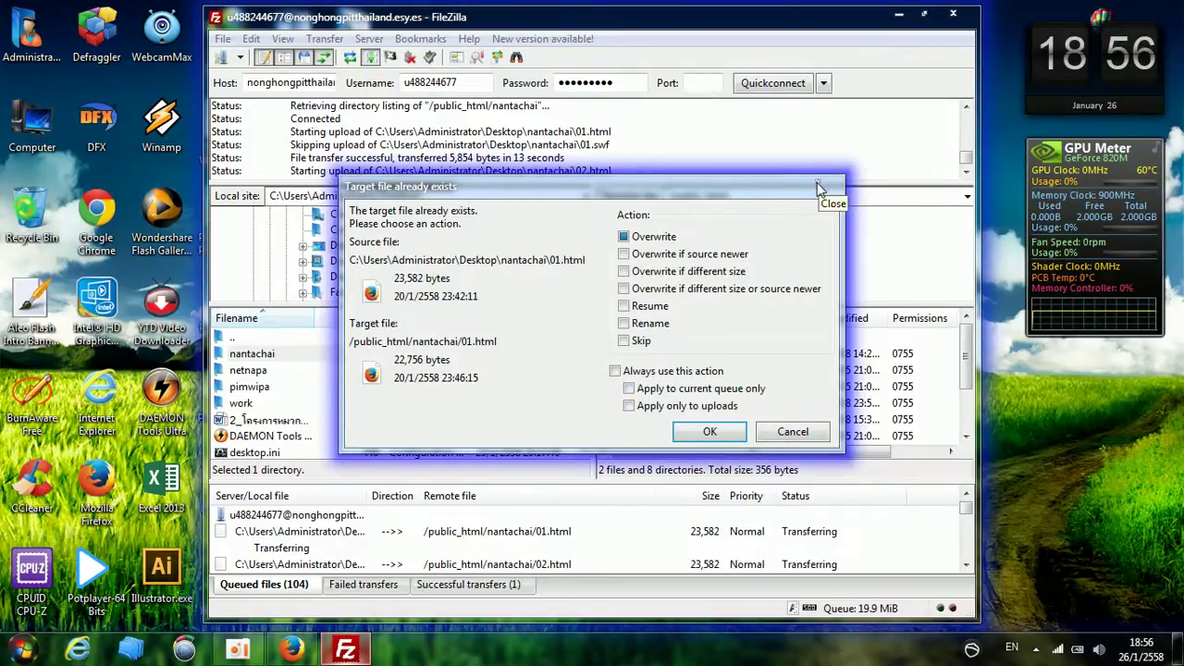
pyautogui.moveTo(751, 194); pyautogui.dragTo(437, 156)
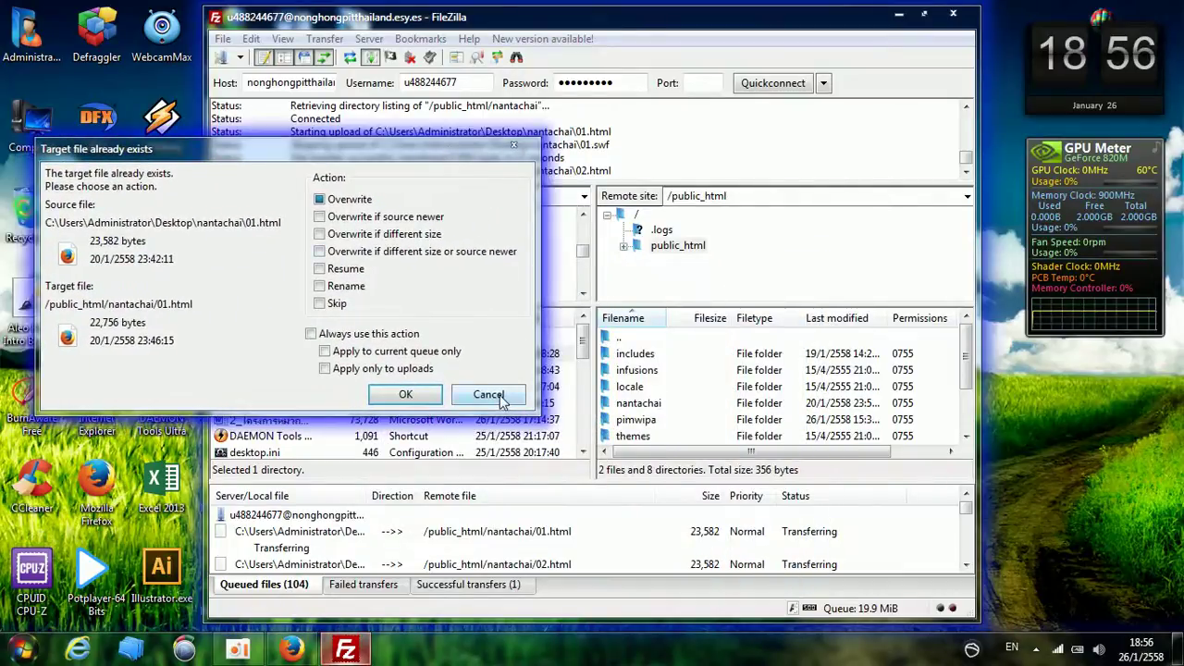
pyautogui.click(488, 395)
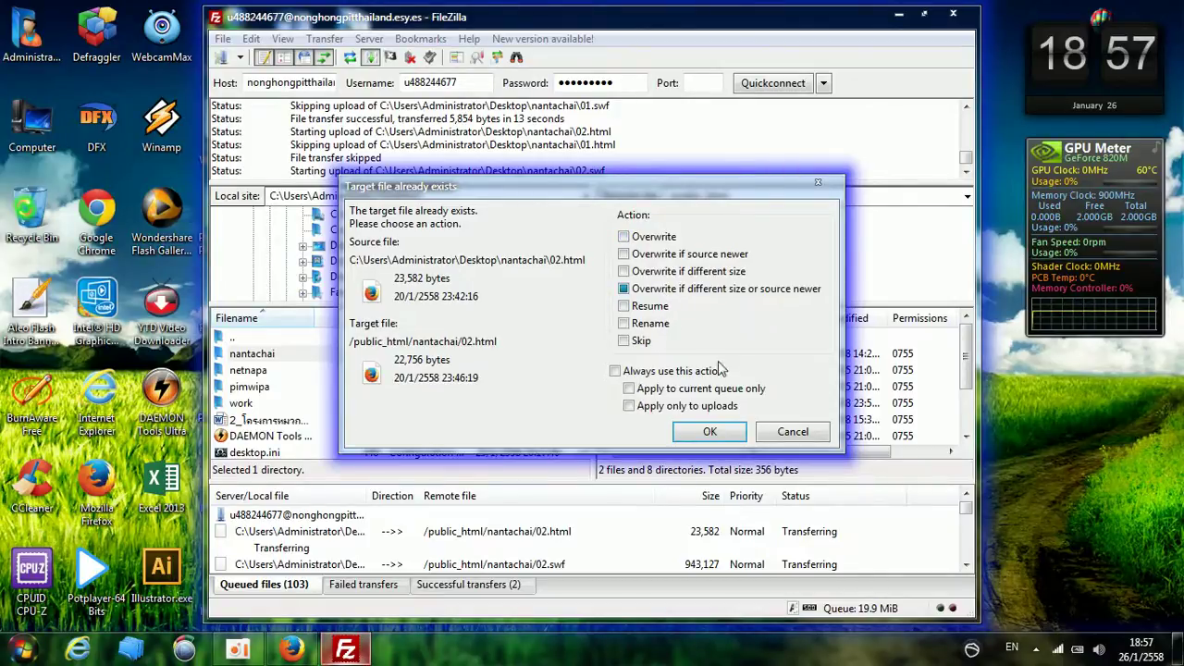
# - Confirm overwriting 02.html if different size or source newer, and cancel the overwrite prompts for the files that follow, including 02.swf
pyautogui.click(725, 431)
pyautogui.click(780, 434)
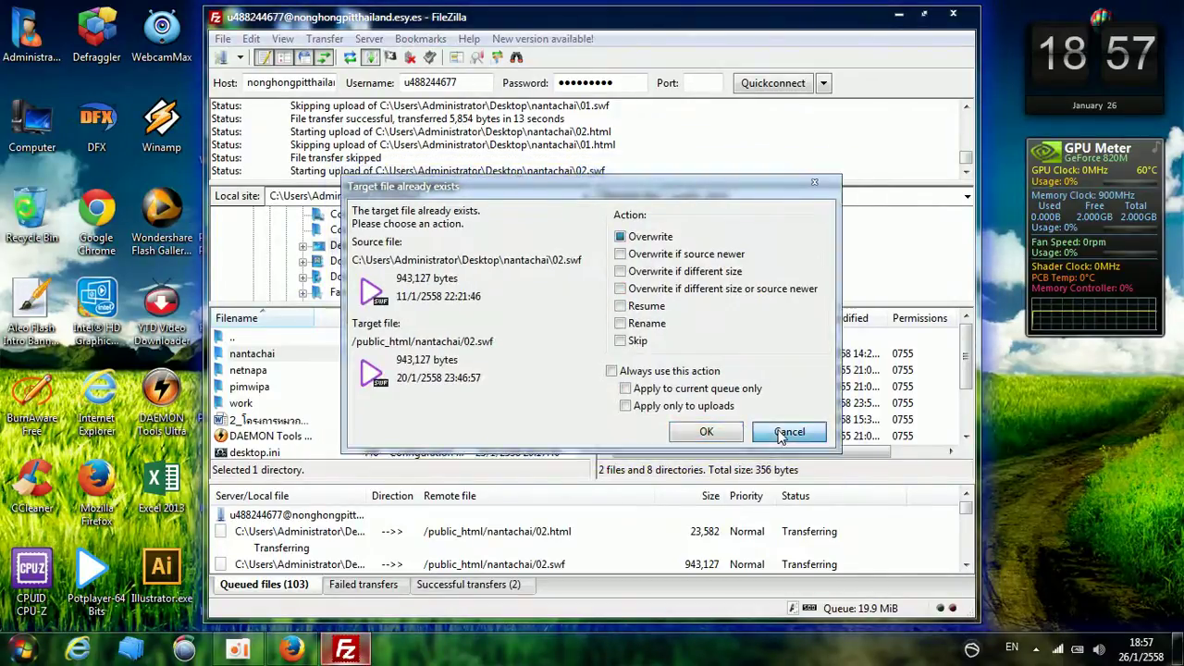
pyautogui.click(780, 435)
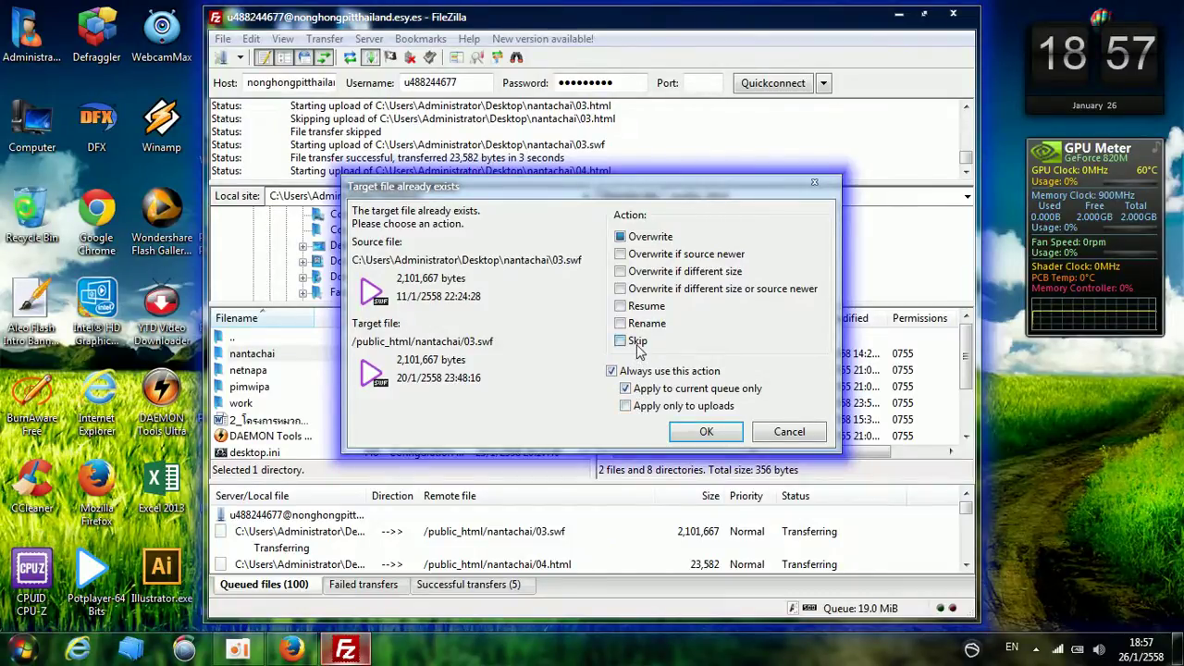
# - Skip 03.swf and always apply the Skip action to existing target files in the current queue
pyautogui.click(635, 343)
pyautogui.click(706, 430)
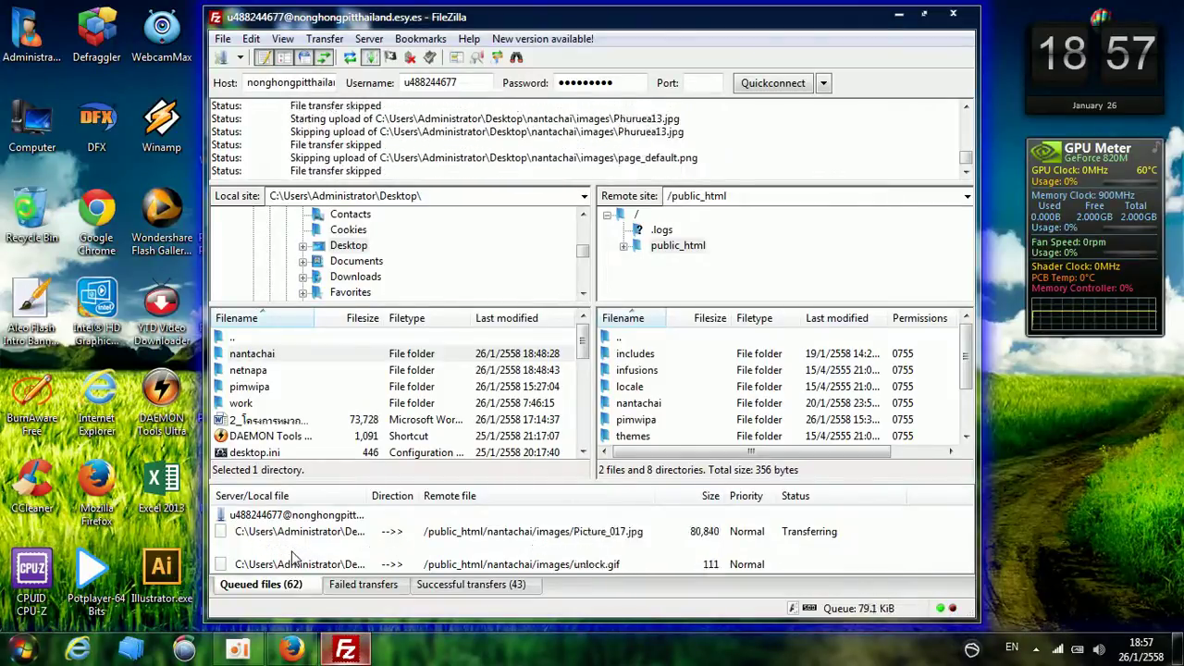
# - Look through the remote public_html listing and select the uploaded website folder
pyautogui.click(638, 405)
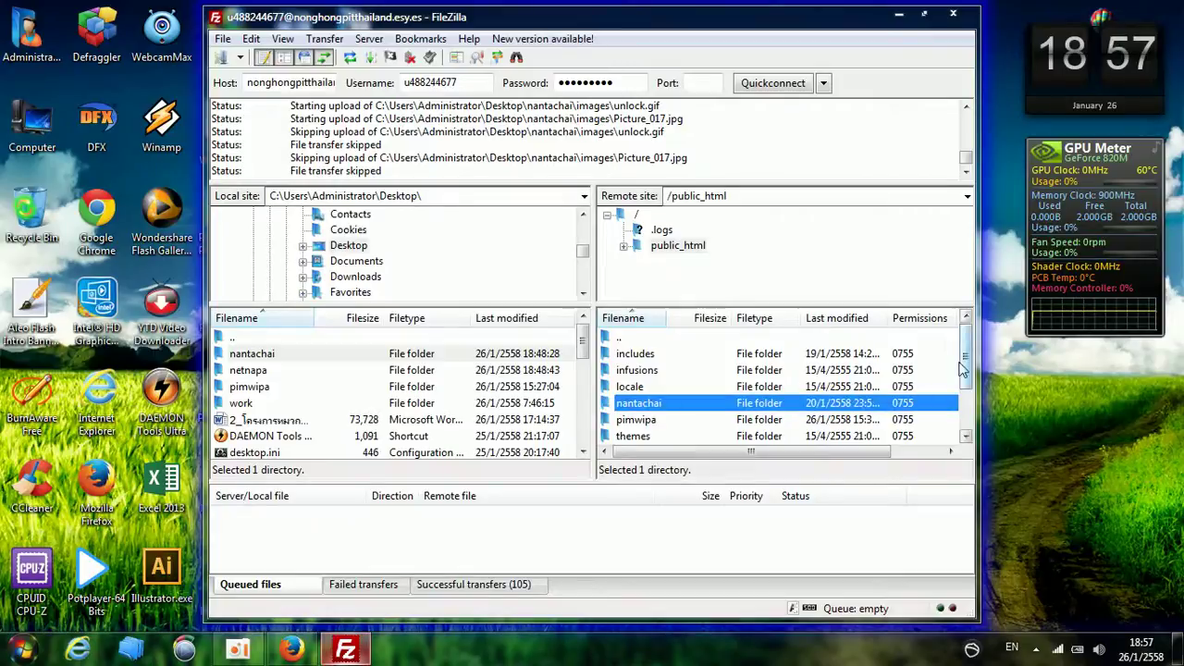
pyautogui.scroll(-2, 962, 368)
pyautogui.scroll(2, 726, 423)
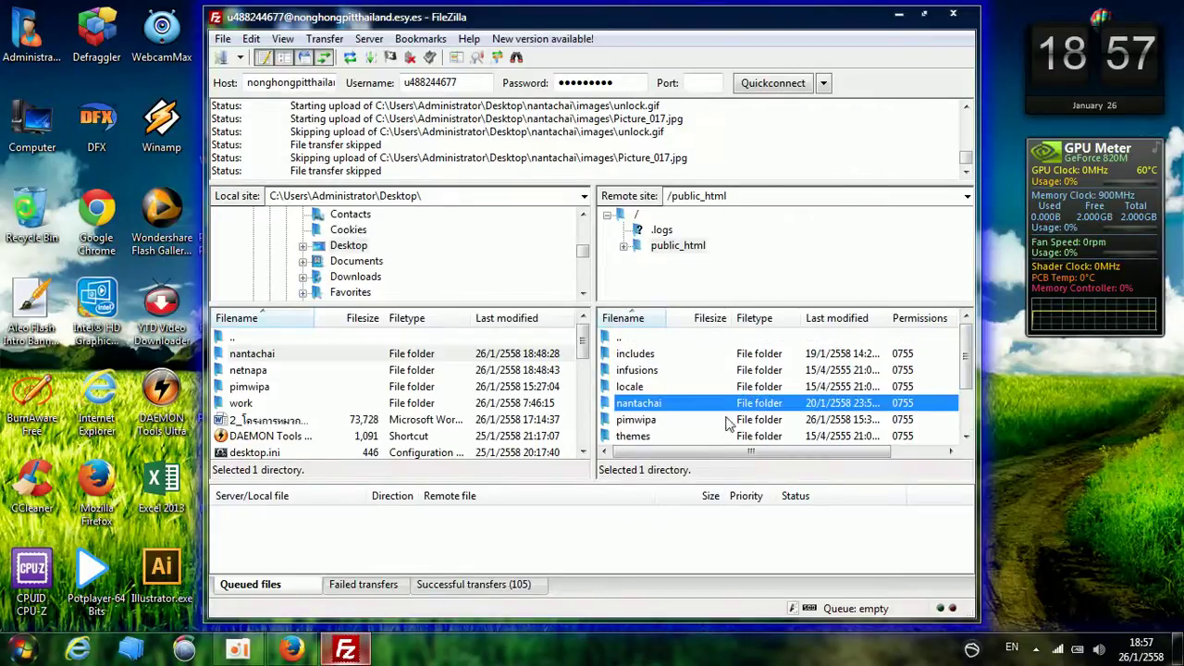
pyautogui.click(645, 408)
# - Switch to Firefox, open the site's non-www address from the website details, and close its new tab
pyautogui.click(291, 651)
pyautogui.scroll(10, 694, 319)
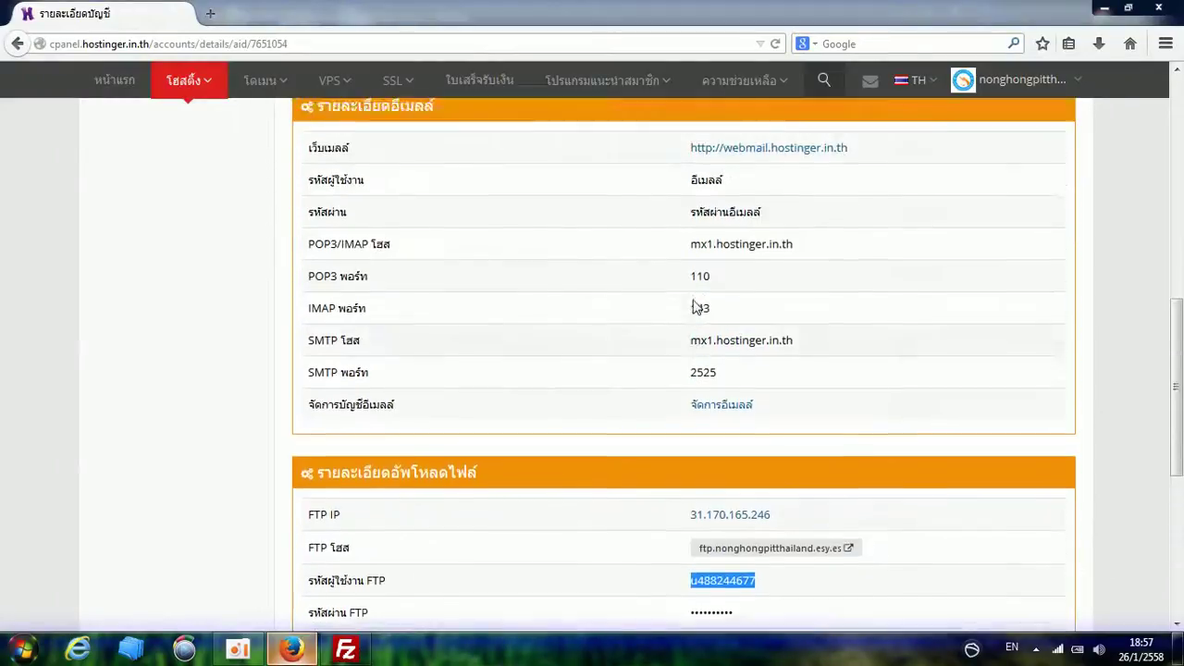
pyautogui.scroll(-4, 780, 417)
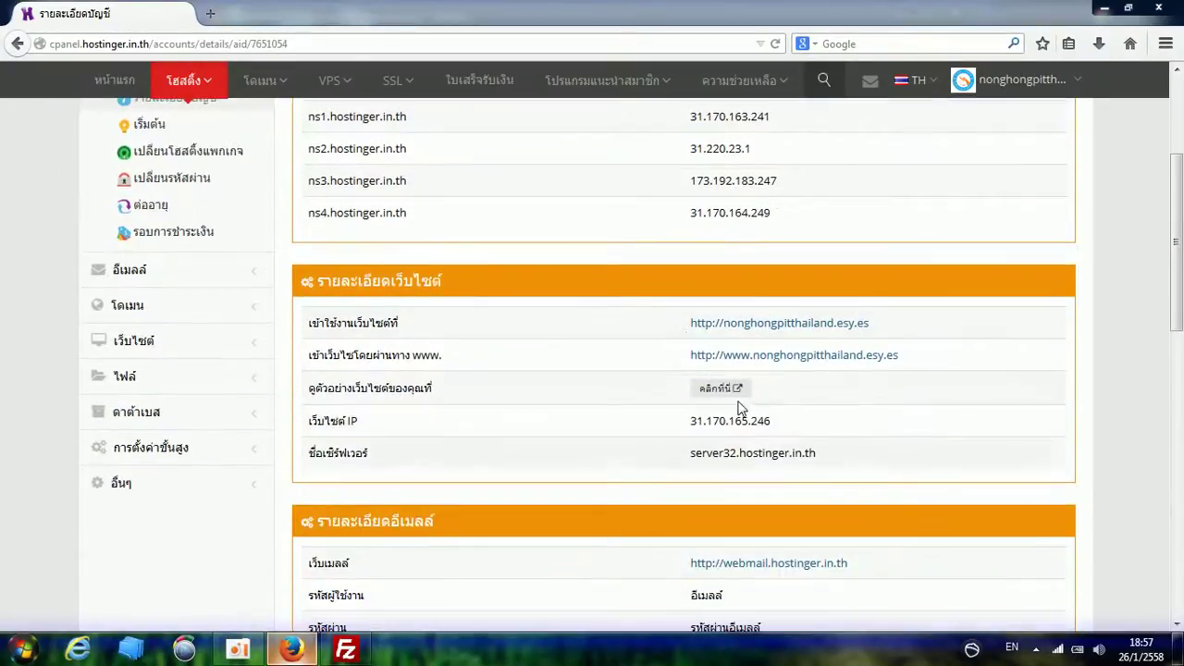
pyautogui.click(743, 323)
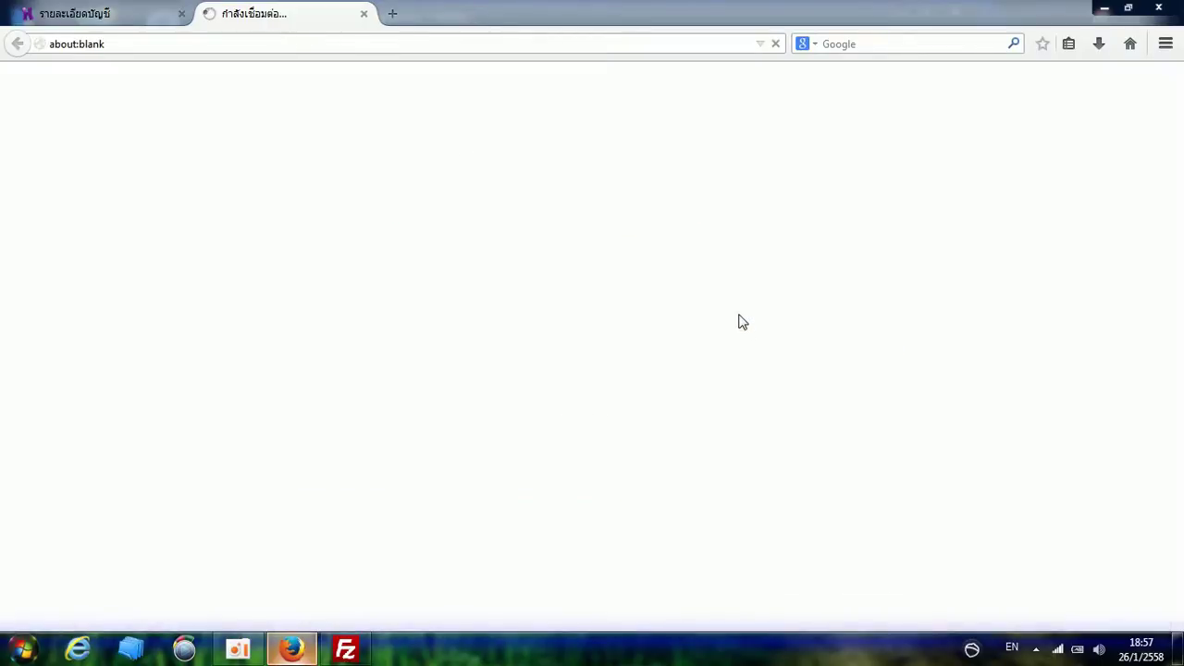
pyautogui.click(364, 15)
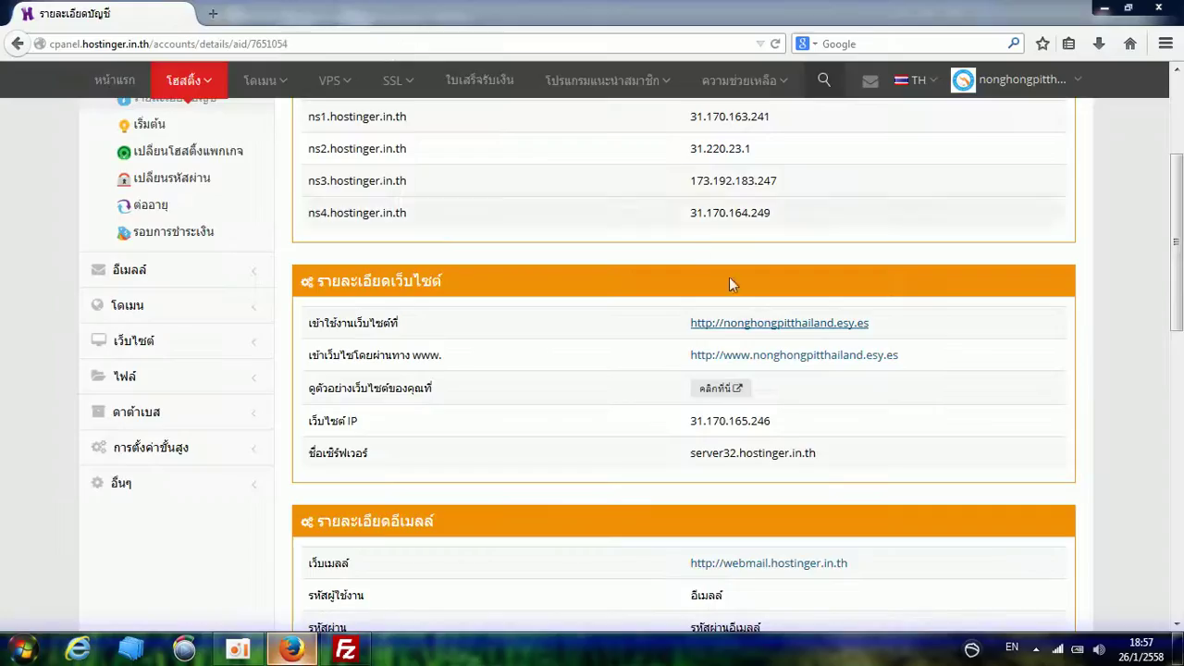
# - Try to copy the site's non-www address from the website details, and minimize Firefox and FileZilla
pyautogui.rightClick(754, 327)
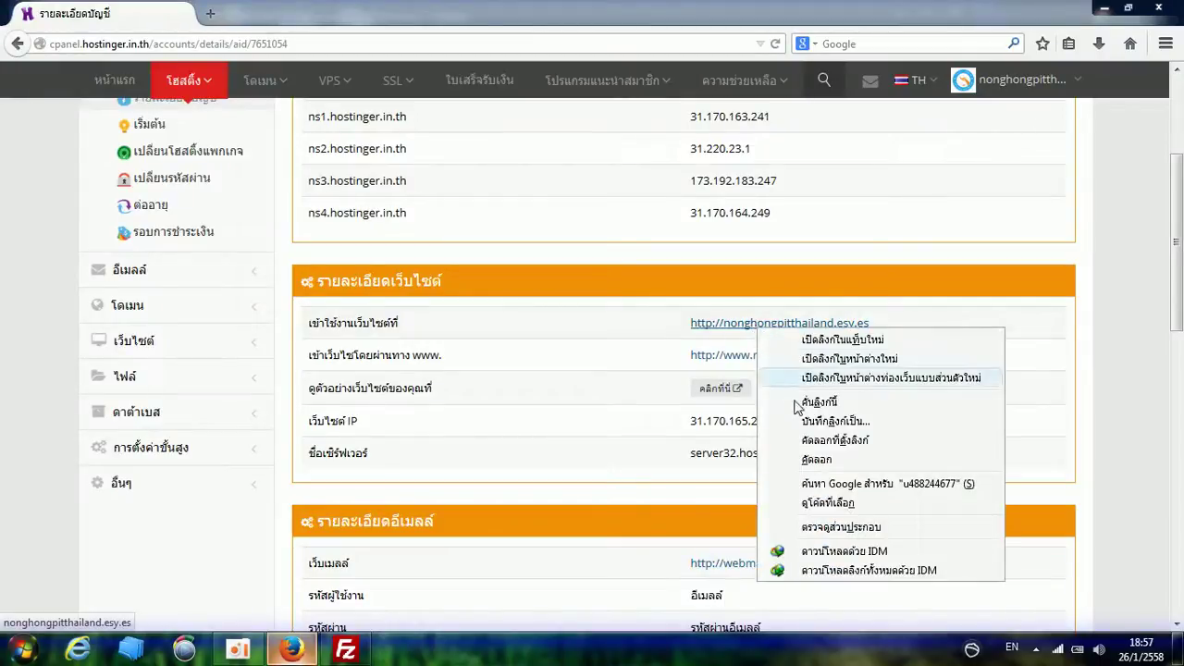
pyautogui.click(815, 460)
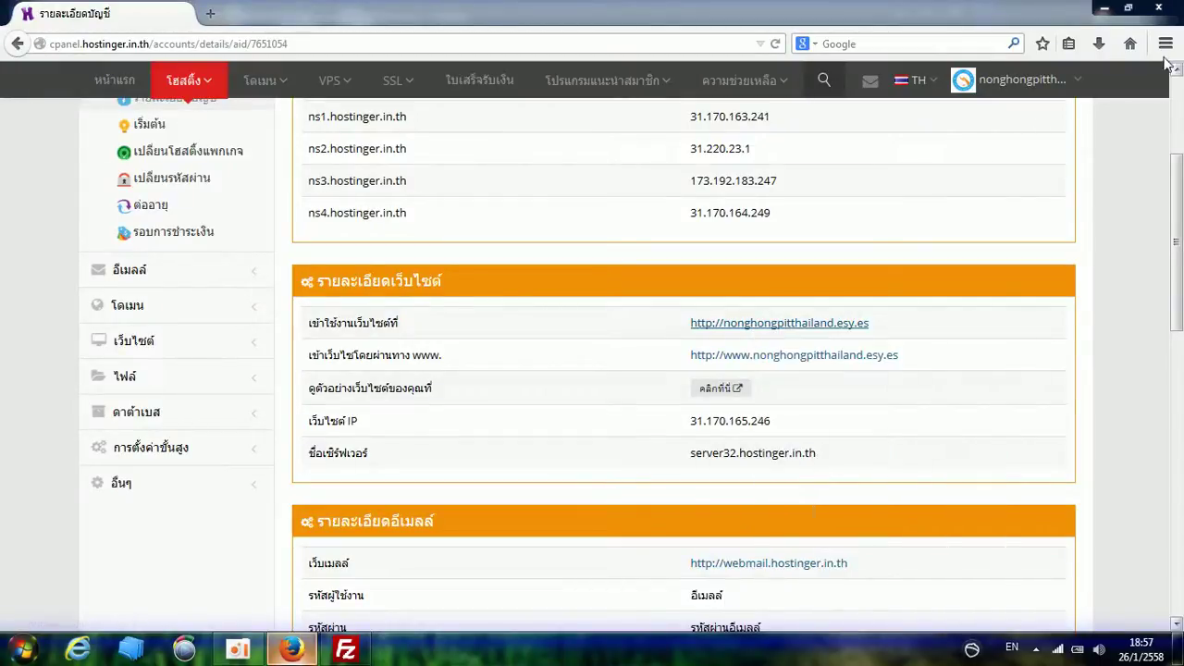
pyautogui.click(1103, 8)
pyautogui.click(898, 14)
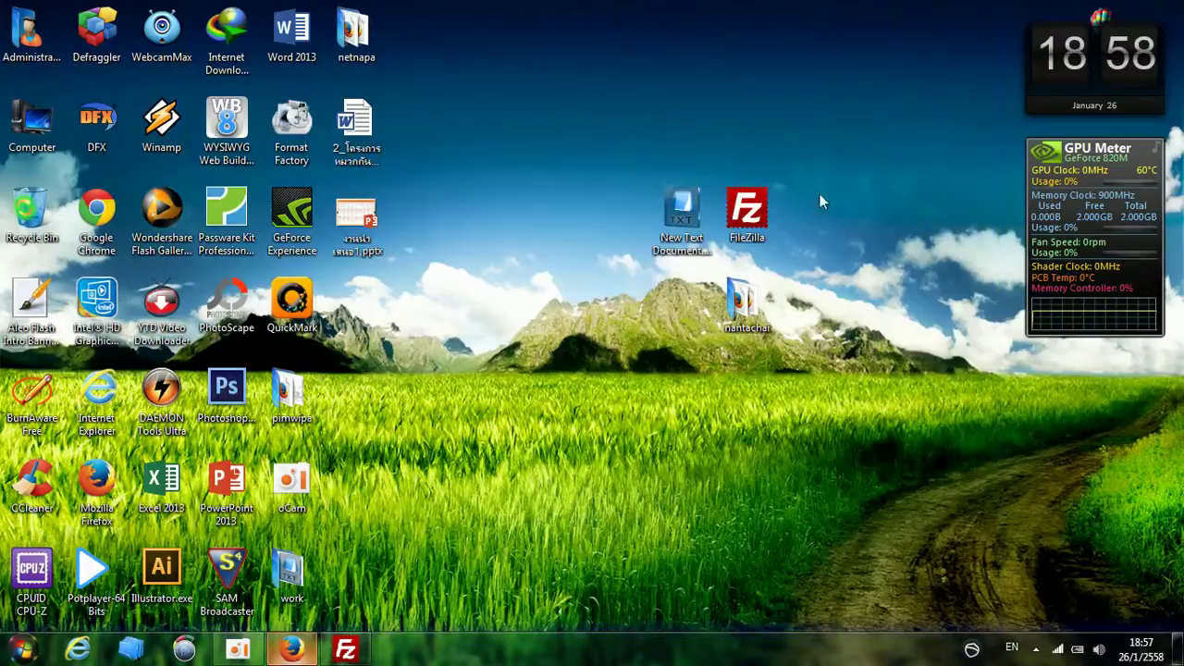
# - Open New Text Document.txt from the desktop in Notepad, and cut out the text pasted from the clipboard
pyautogui.doubleClick(681, 213)
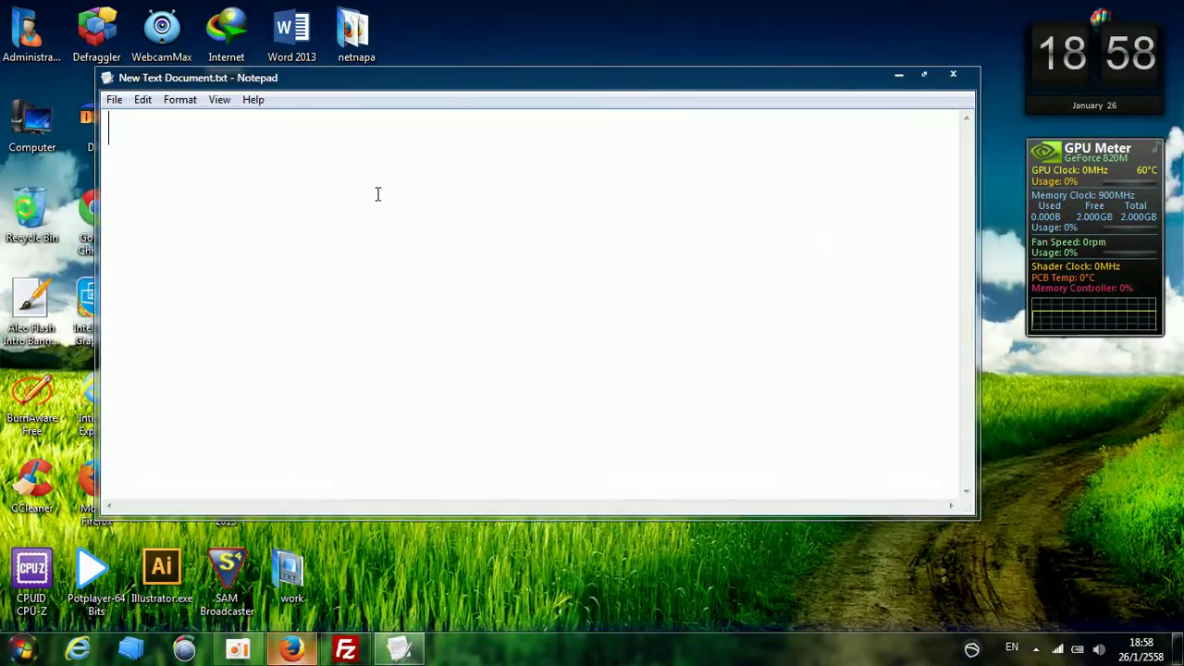
pyautogui.rightClick(377, 193)
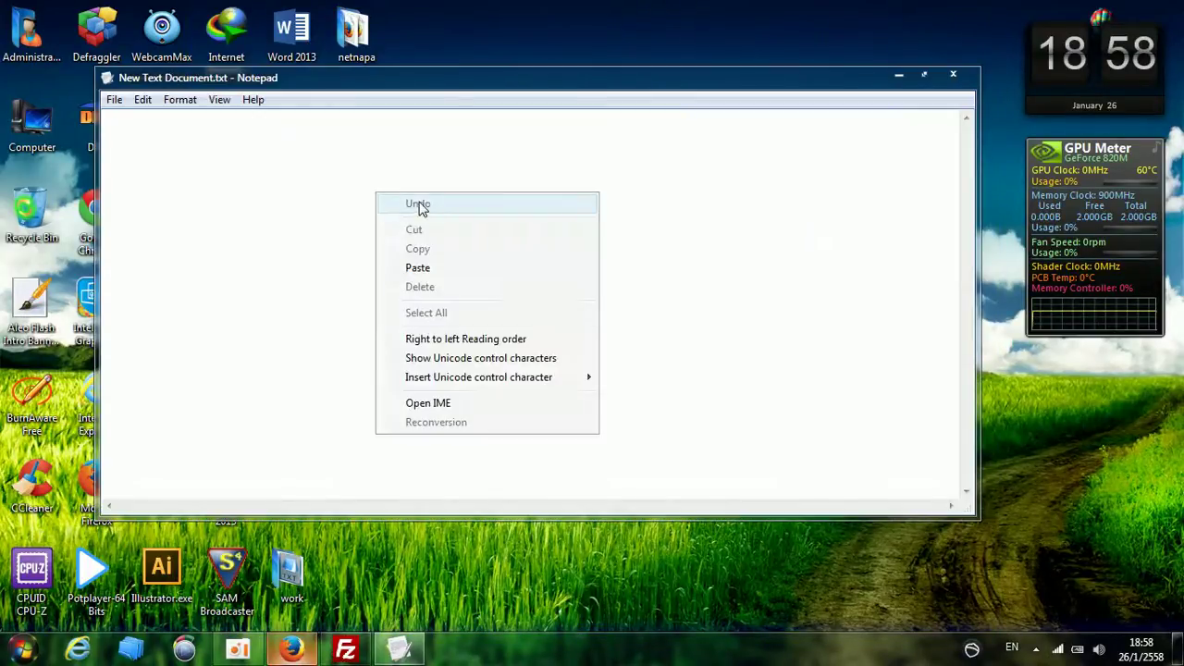
pyautogui.click(430, 264)
pyautogui.hotkey('ctrl', 'a')
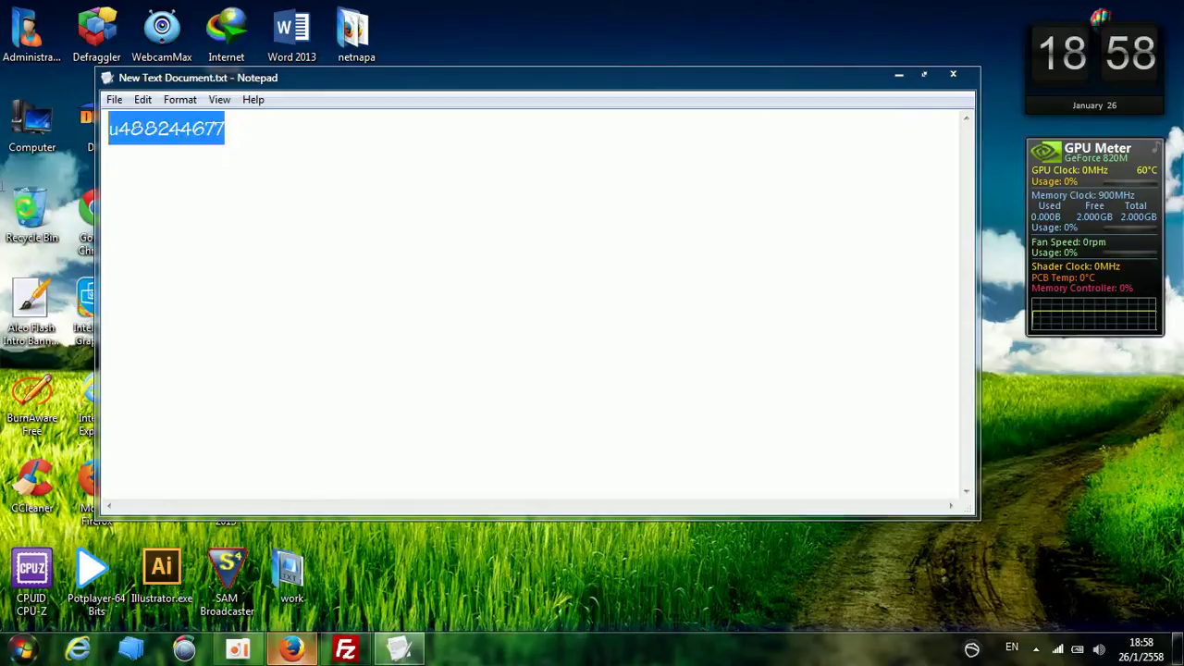
pyautogui.hotkey('ctrl', 'x')
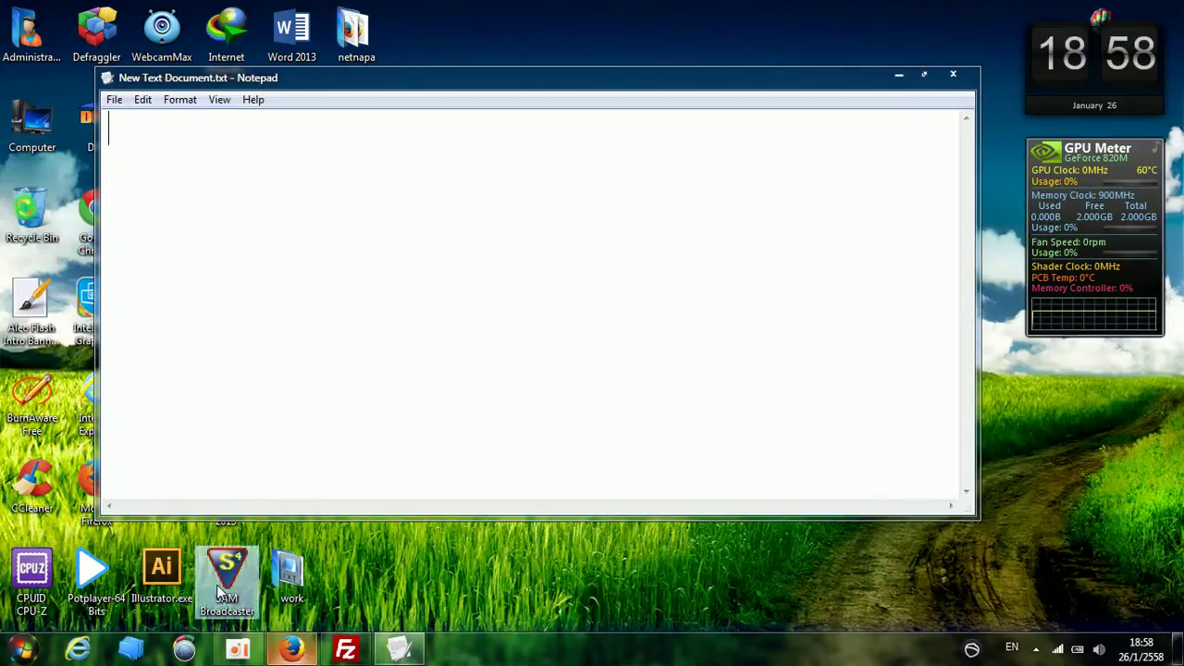
# - Copy the site's www address from the website details in Firefox and paste it into the empty Notepad document
pyautogui.click(291, 650)
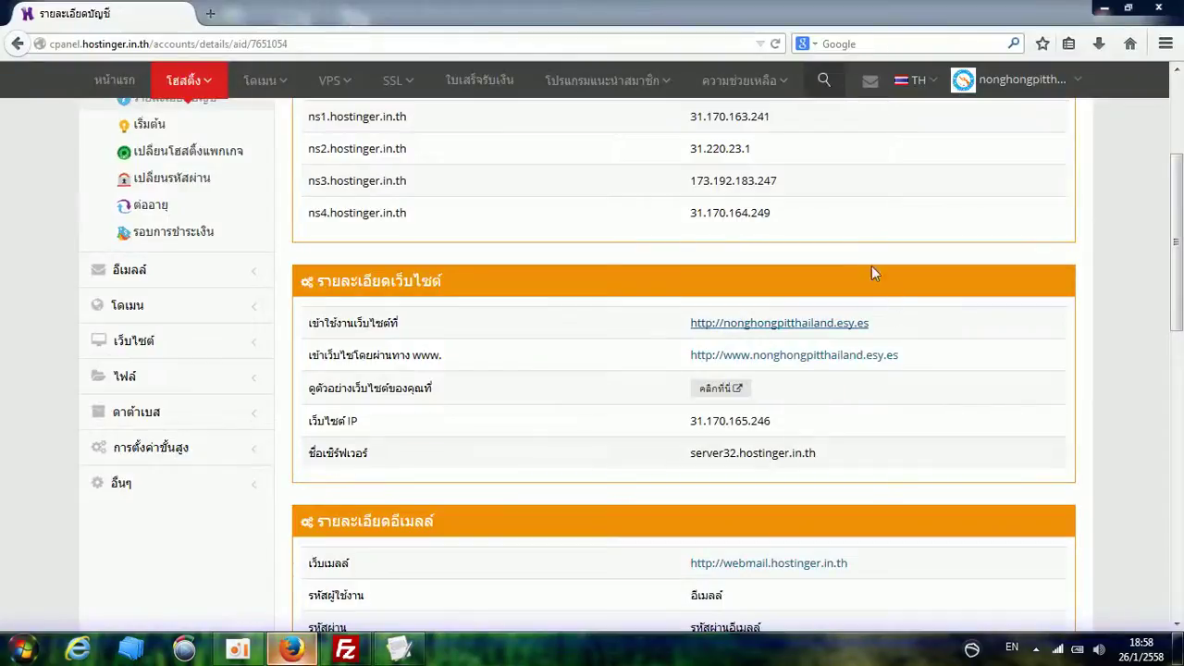
pyautogui.rightClick(754, 325)
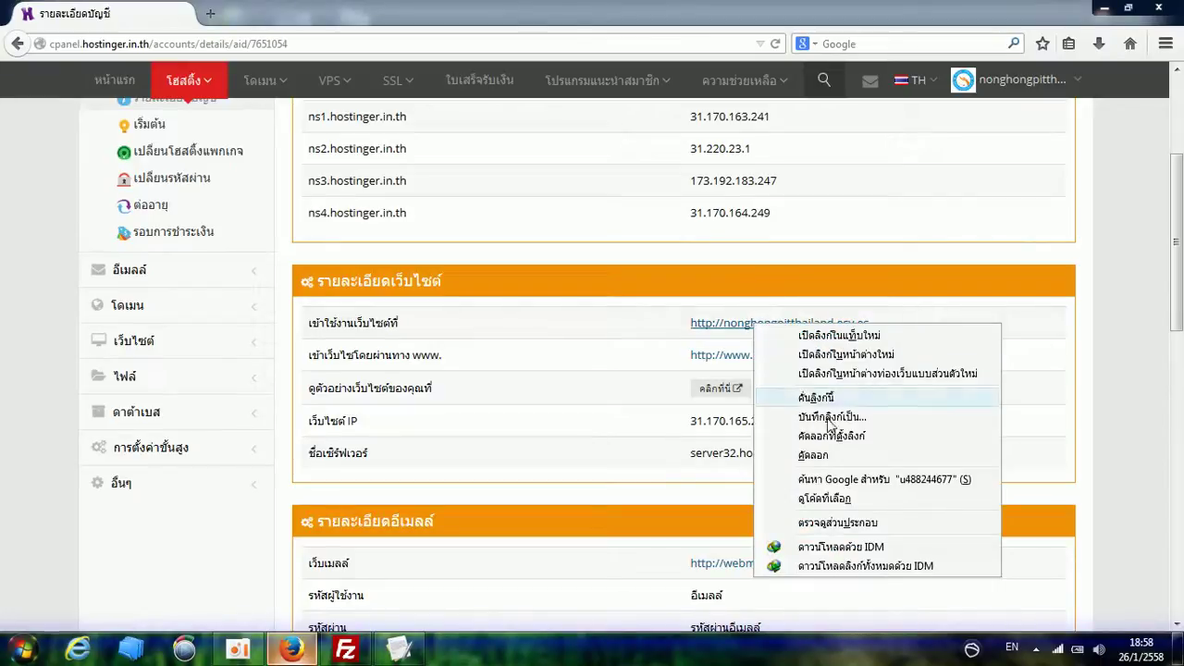
pyautogui.click(671, 325)
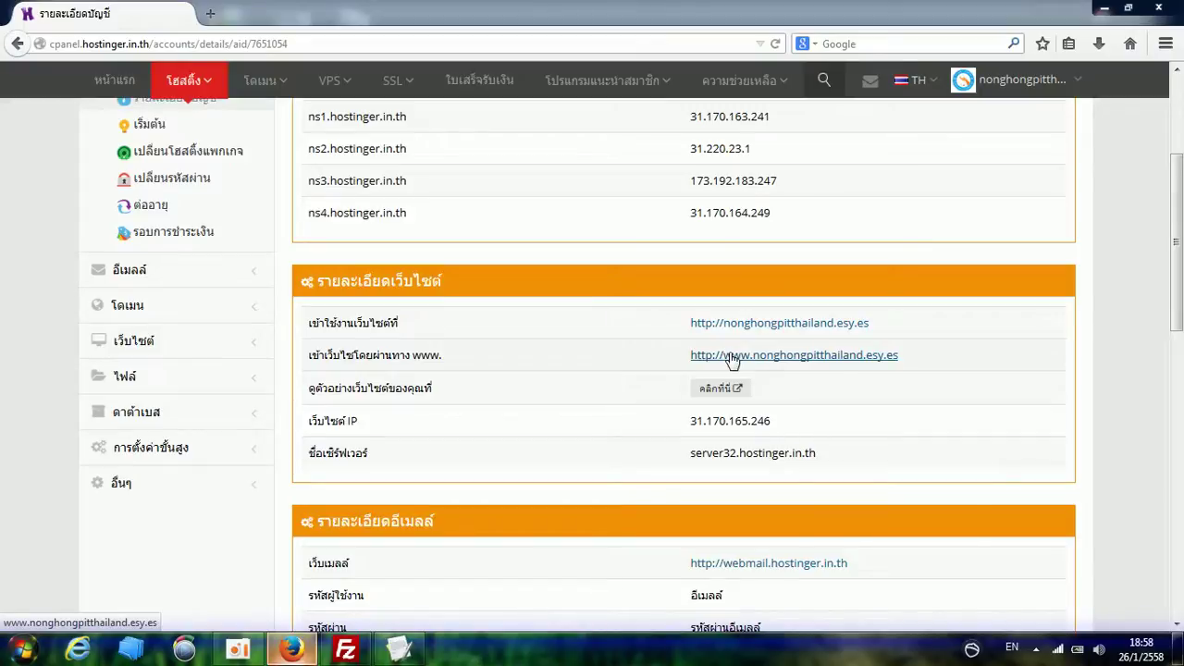
pyautogui.rightClick(732, 360)
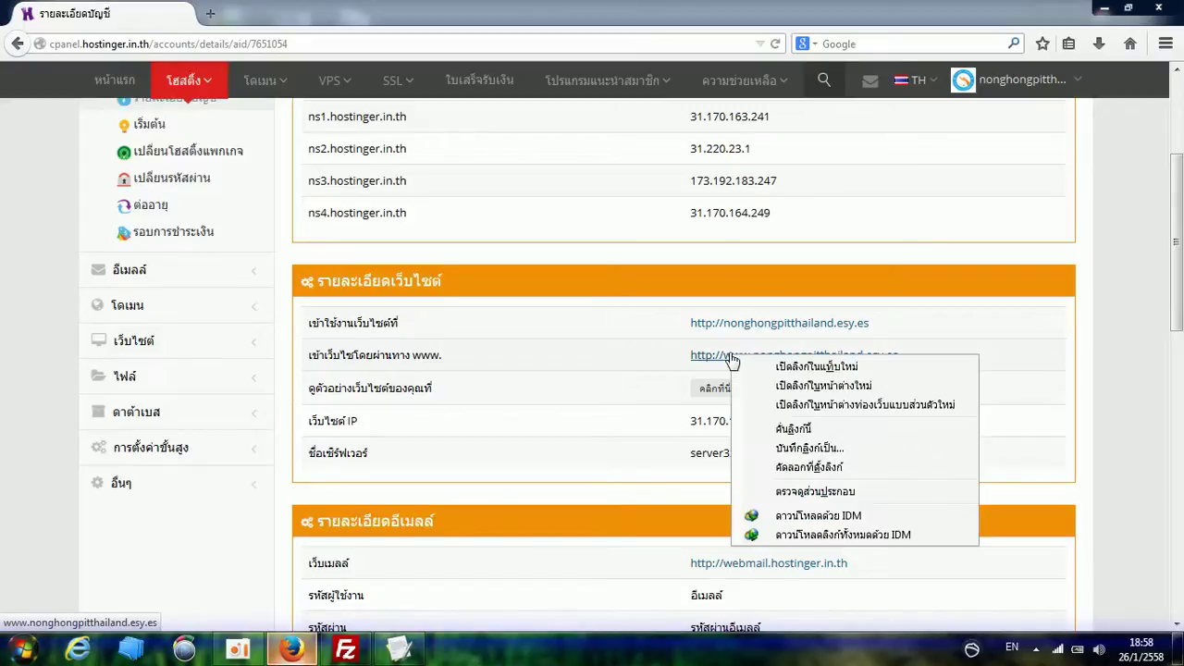
pyautogui.click(788, 475)
pyautogui.click(399, 650)
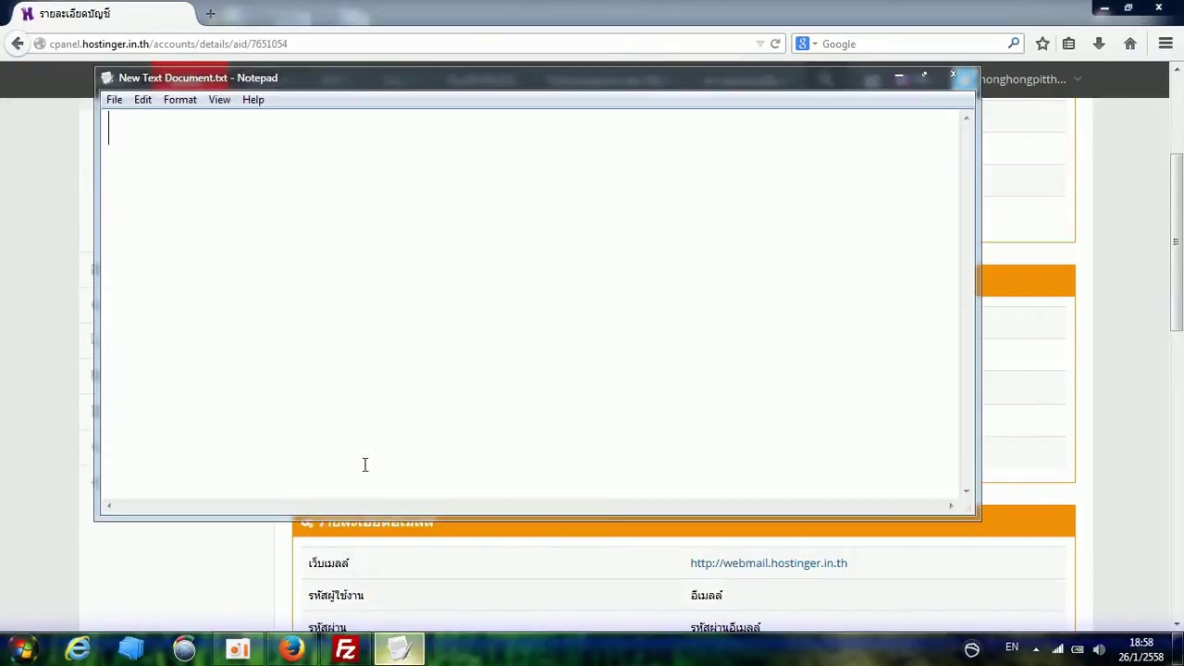
pyautogui.rightClick(351, 377)
pyautogui.click(407, 446)
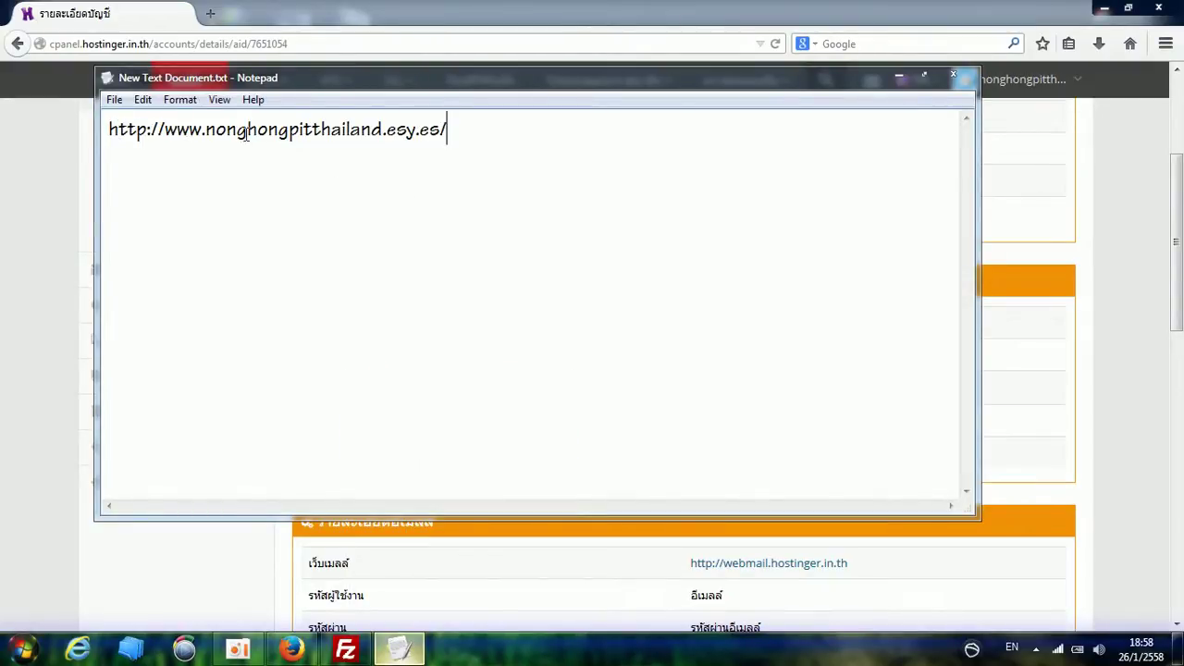
# - Highlight the domain part of the pasted address and place the cursor after its final slash
pyautogui.moveTo(205, 130); pyautogui.dragTo(467, 138)
pyautogui.click(398, 181)
pyautogui.click(477, 131)
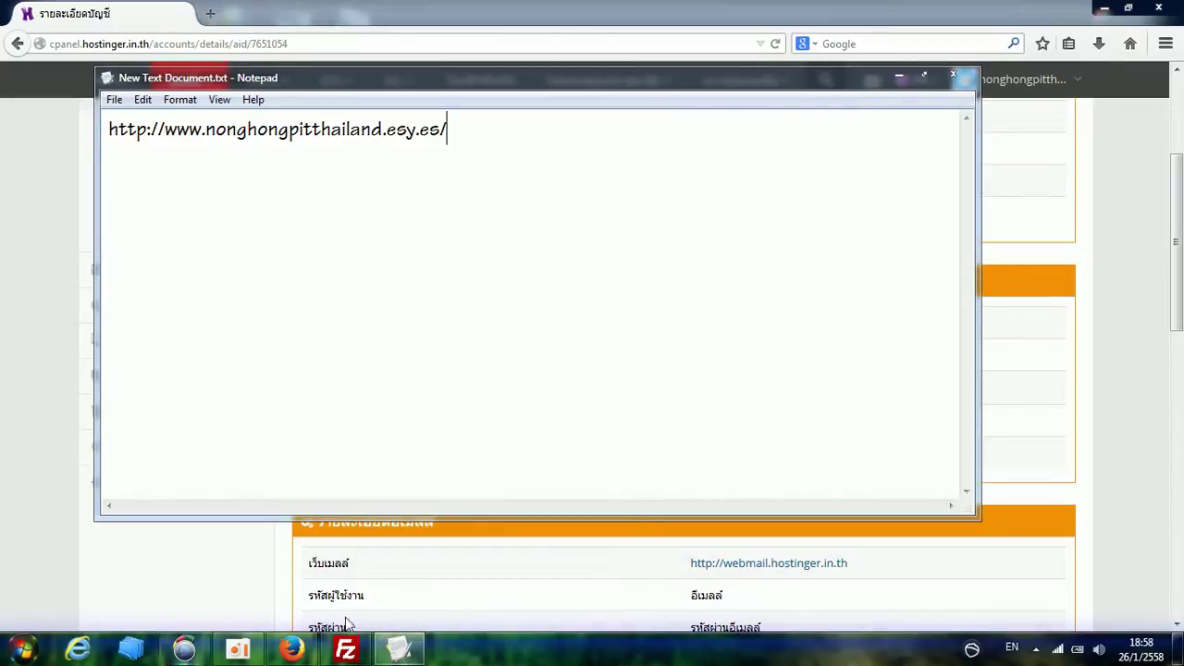
# - Examine the full website link saved in the work folder's New Text Document.txt, and close that document
pyautogui.click(1104, 9)
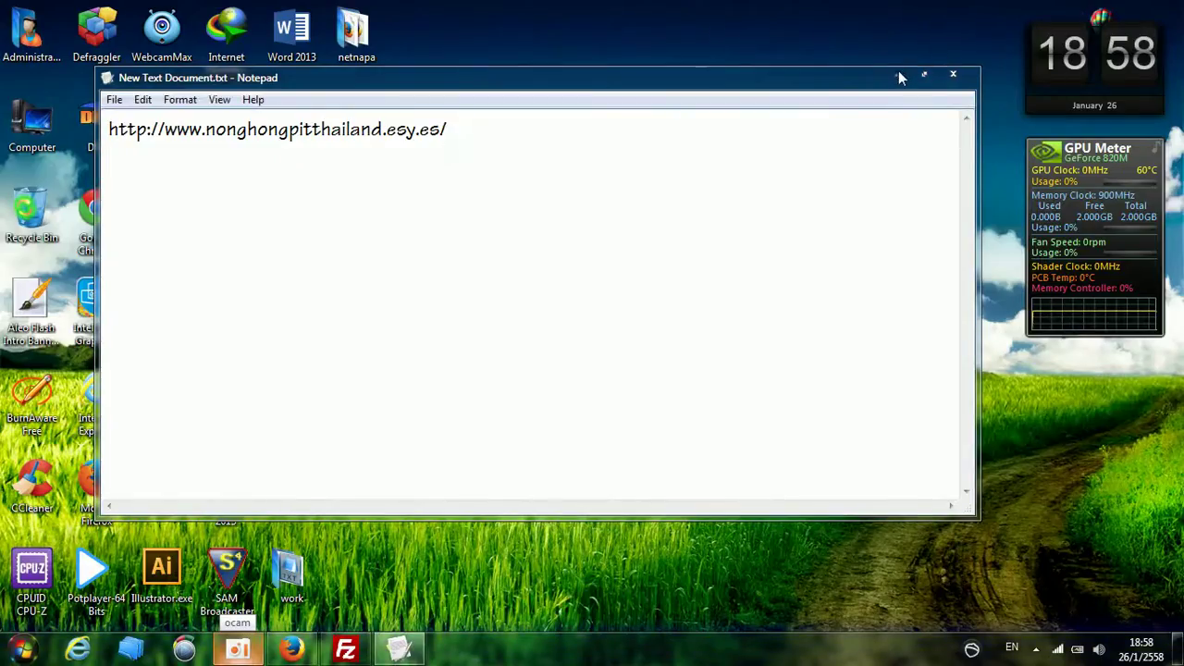
pyautogui.click(896, 75)
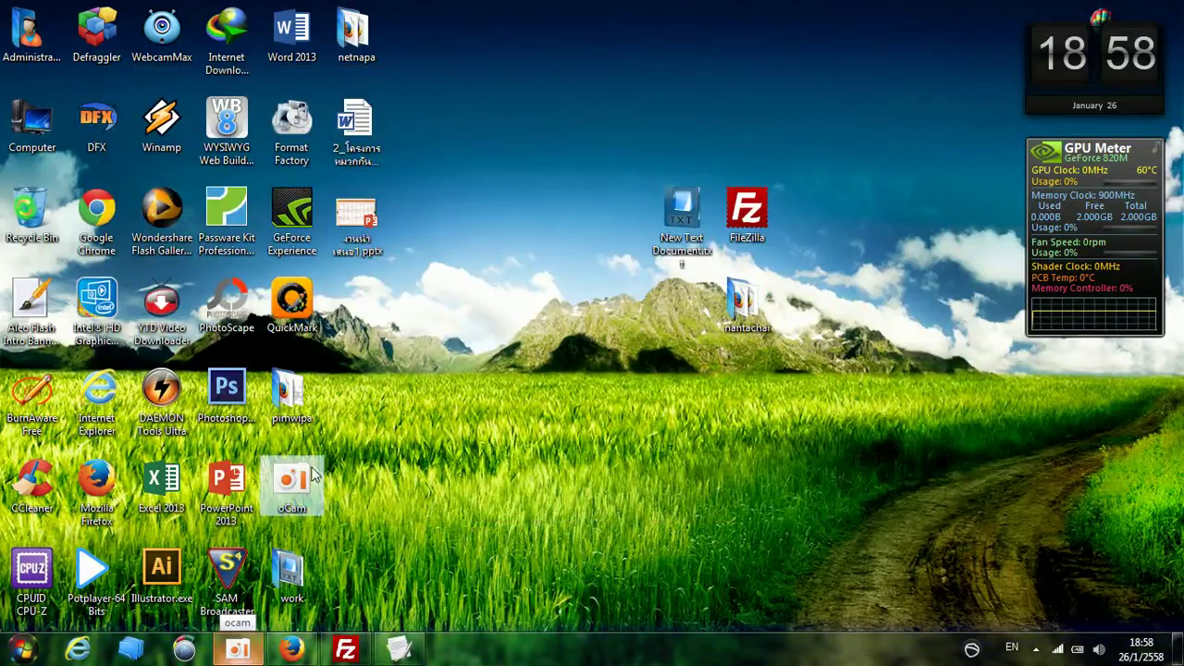
pyautogui.doubleClick(286, 575)
pyautogui.click(197, 182)
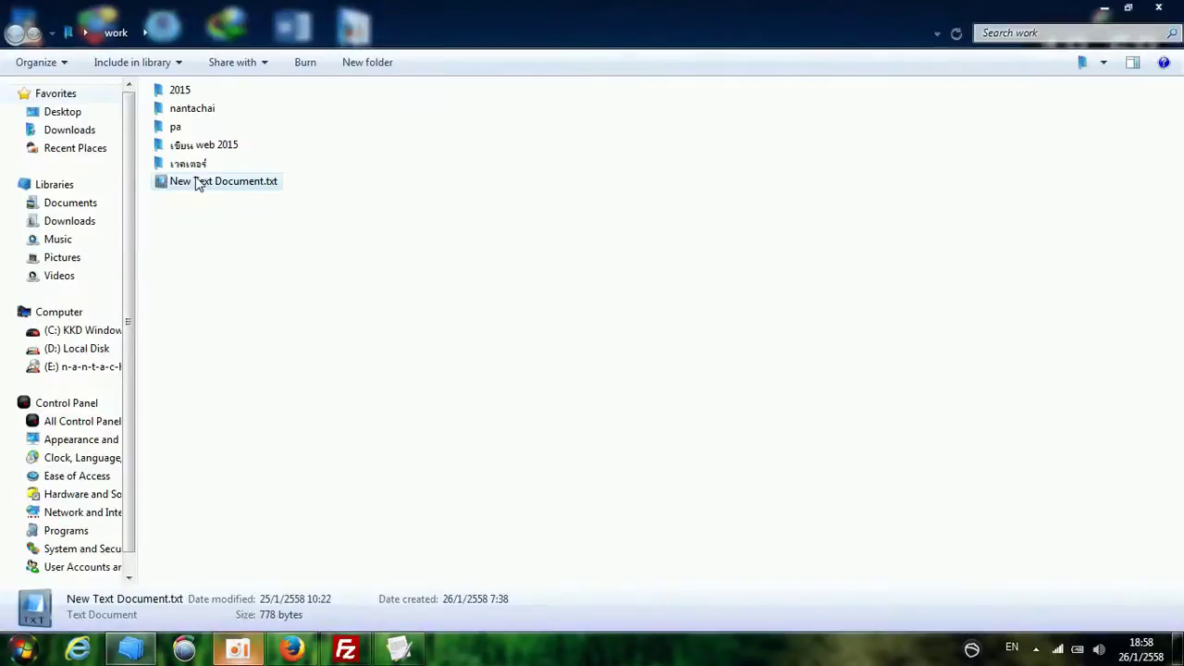
pyautogui.doubleClick(197, 182)
pyautogui.click(222, 191)
pyautogui.scroll(-5, 282, 176)
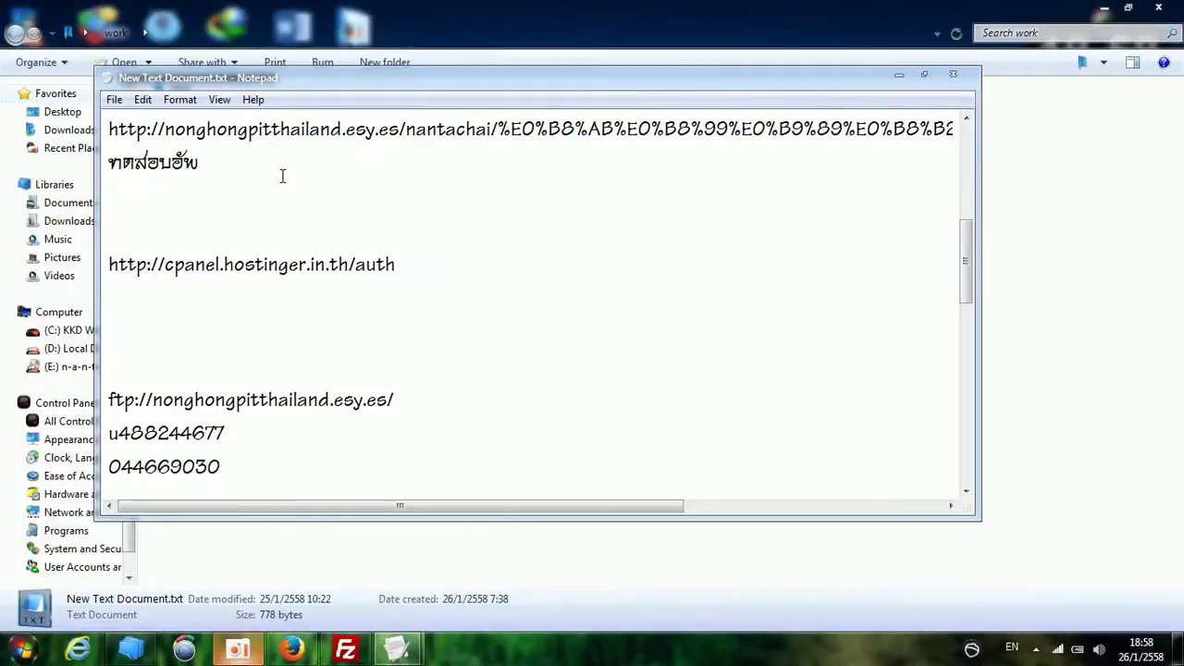
pyautogui.scroll(1, 289, 186)
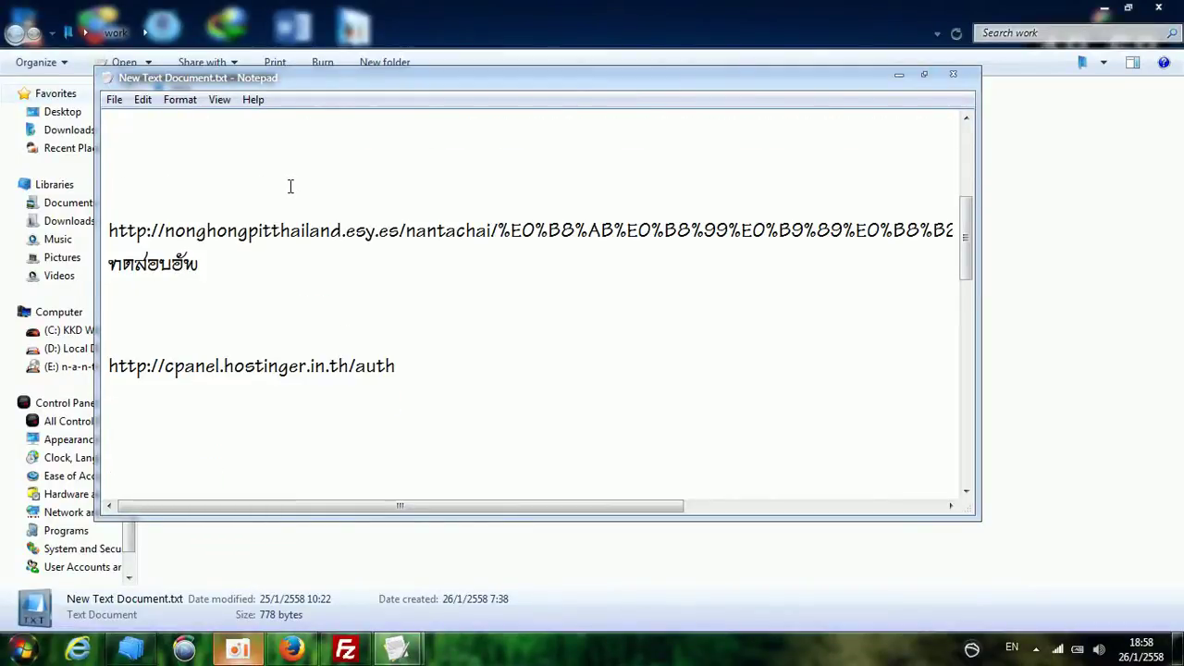
pyautogui.moveTo(465, 508); pyautogui.dragTo(751, 473)
pyautogui.click(952, 74)
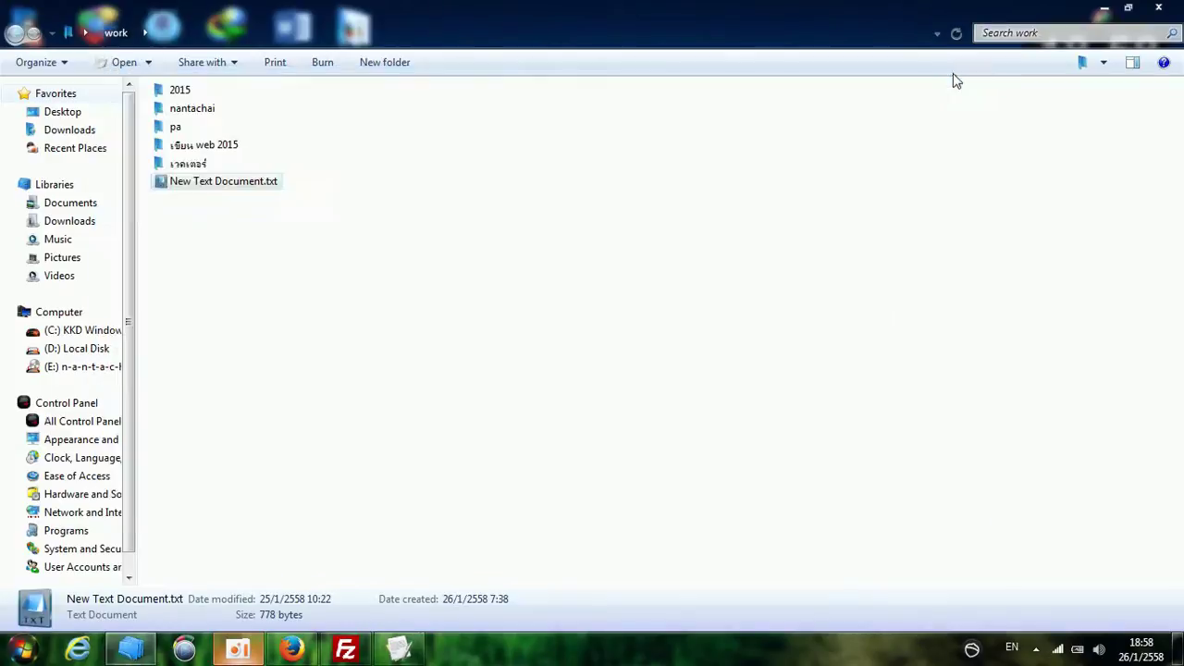
pyautogui.click(1104, 8)
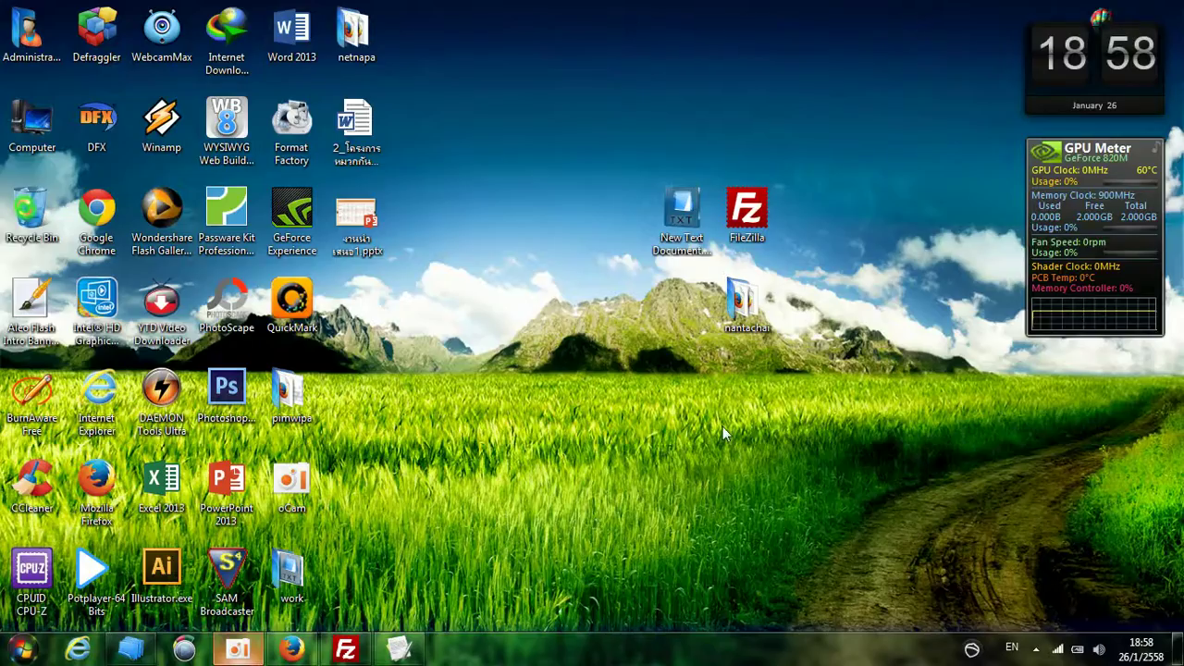
# - Return to the Notepad document holding the www address and append the uploaded website folder's name and its index page
pyautogui.doubleClick(681, 217)
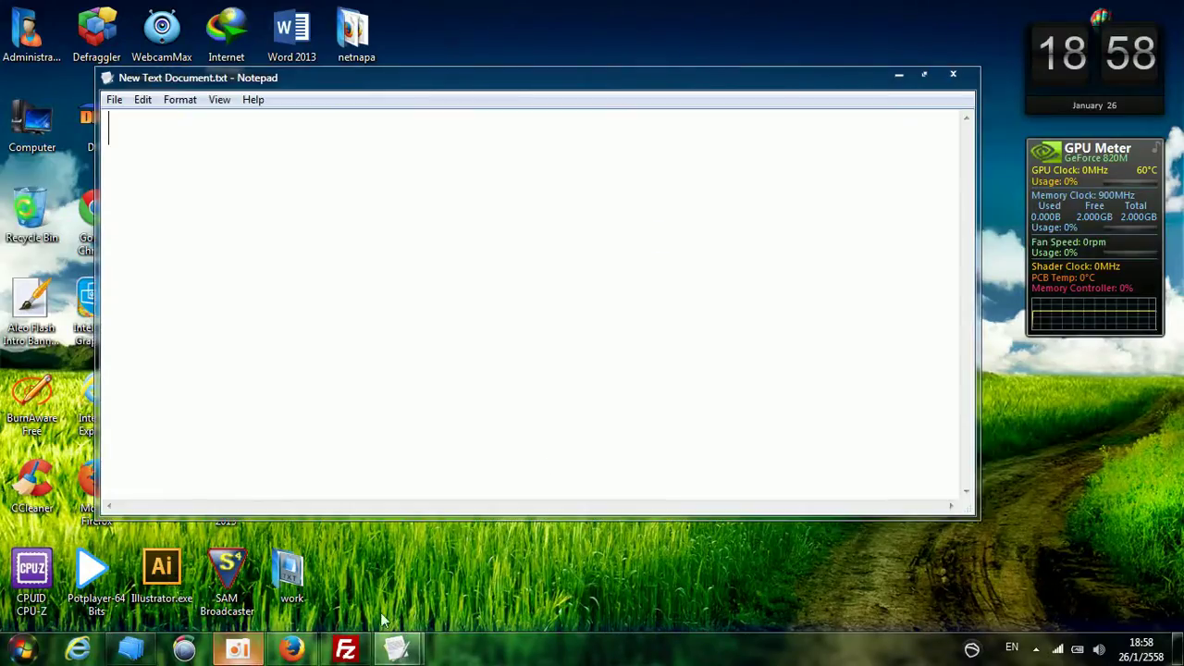
pyautogui.click(952, 74)
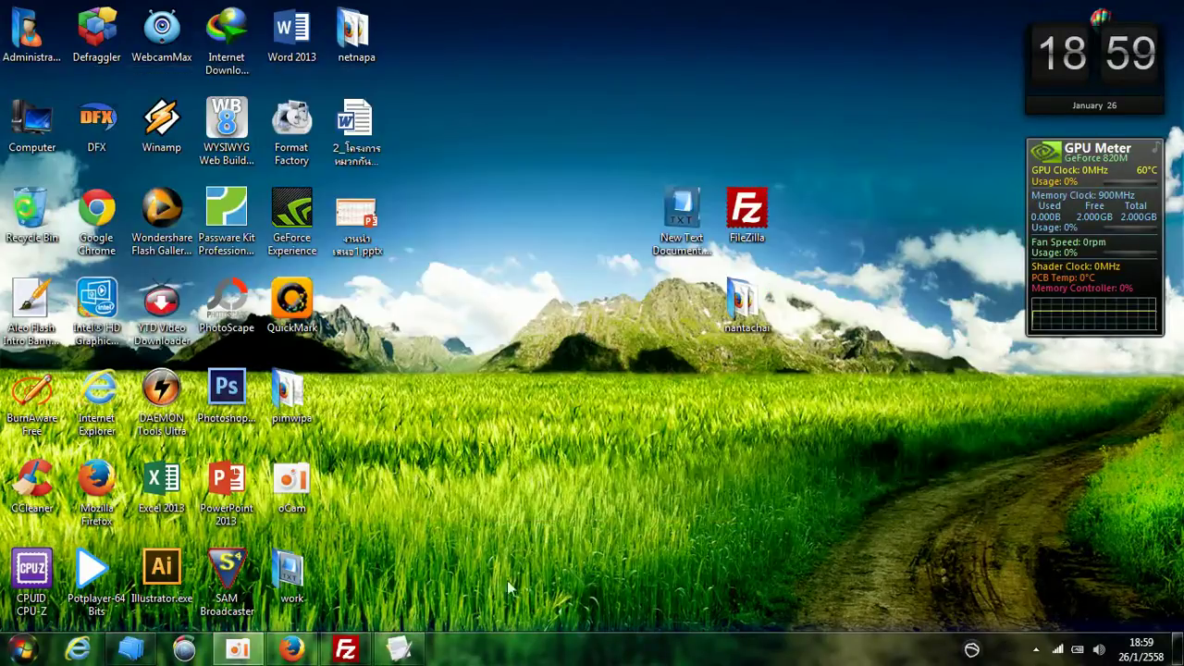
pyautogui.click(398, 649)
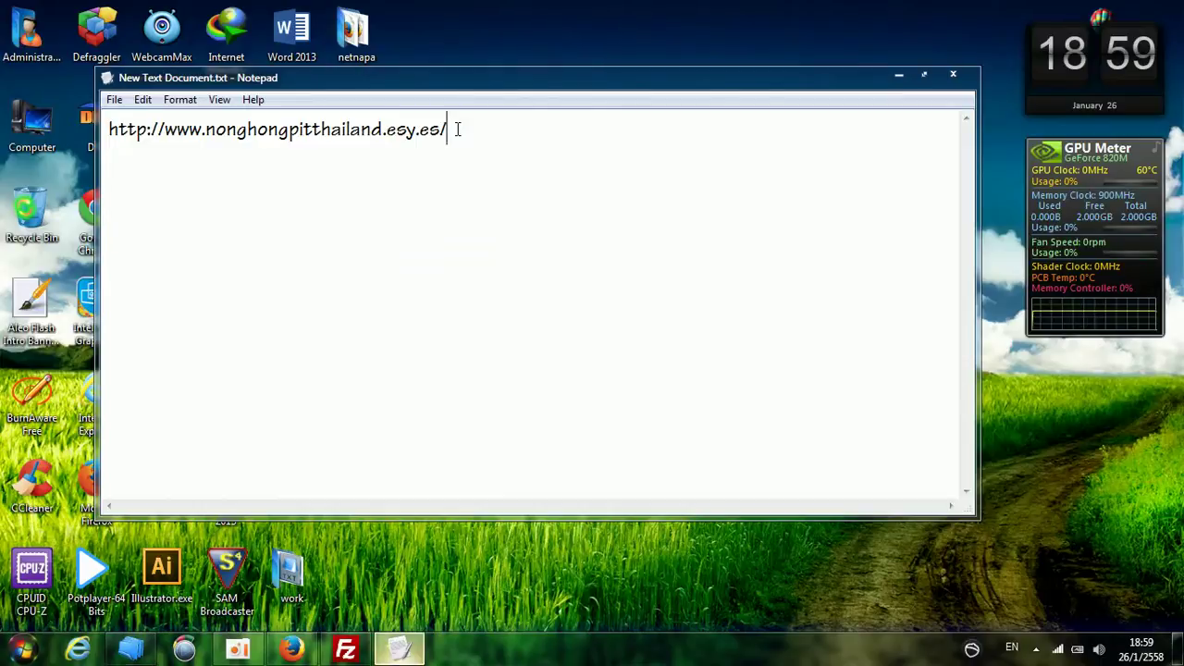
pyautogui.write('nantacha')
pyautogui.write('i/inde')
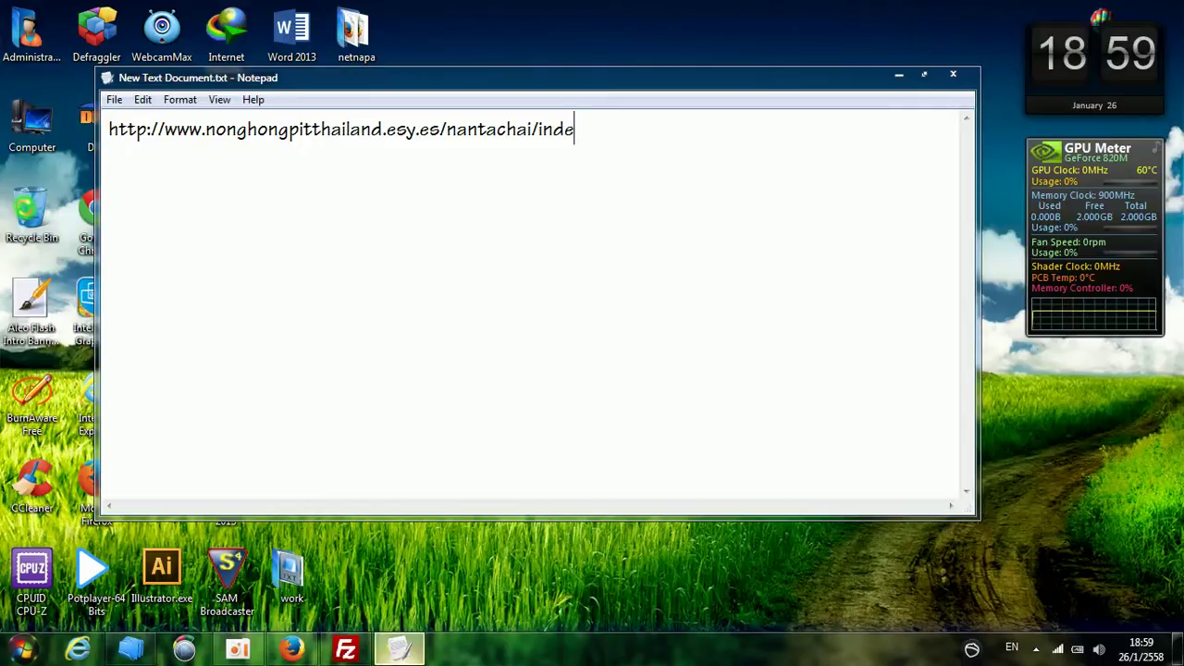
pyautogui.write('x.htlm')
pyautogui.press('BackSpace')
pyautogui.press('BackSpace')
# - Switch to Firefox and open the second file manager from the hosting account's file section
pyautogui.click(292, 650)
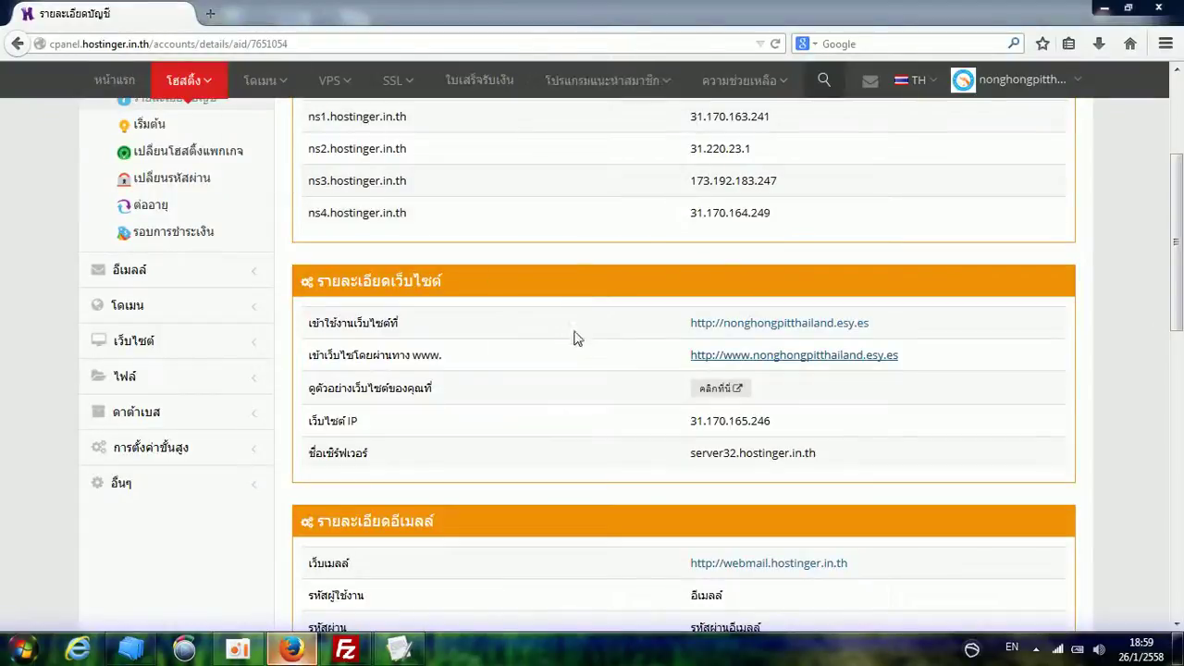
pyautogui.scroll(1, 577, 314)
pyautogui.scroll(-2, 135, 412)
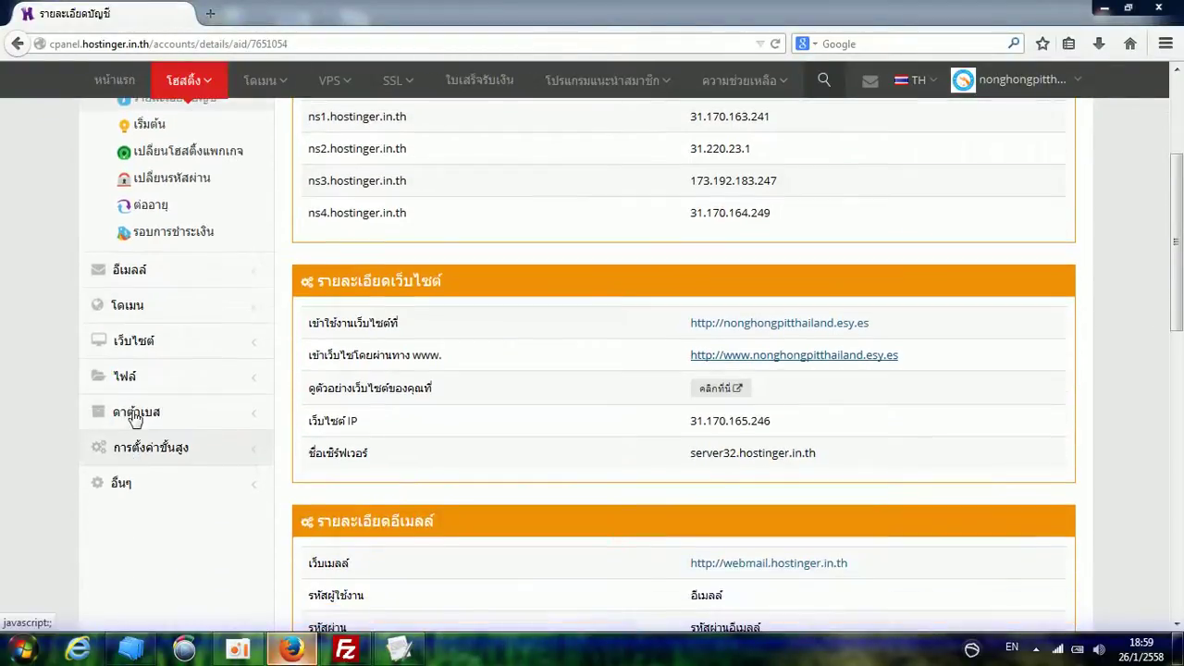
pyautogui.click(144, 381)
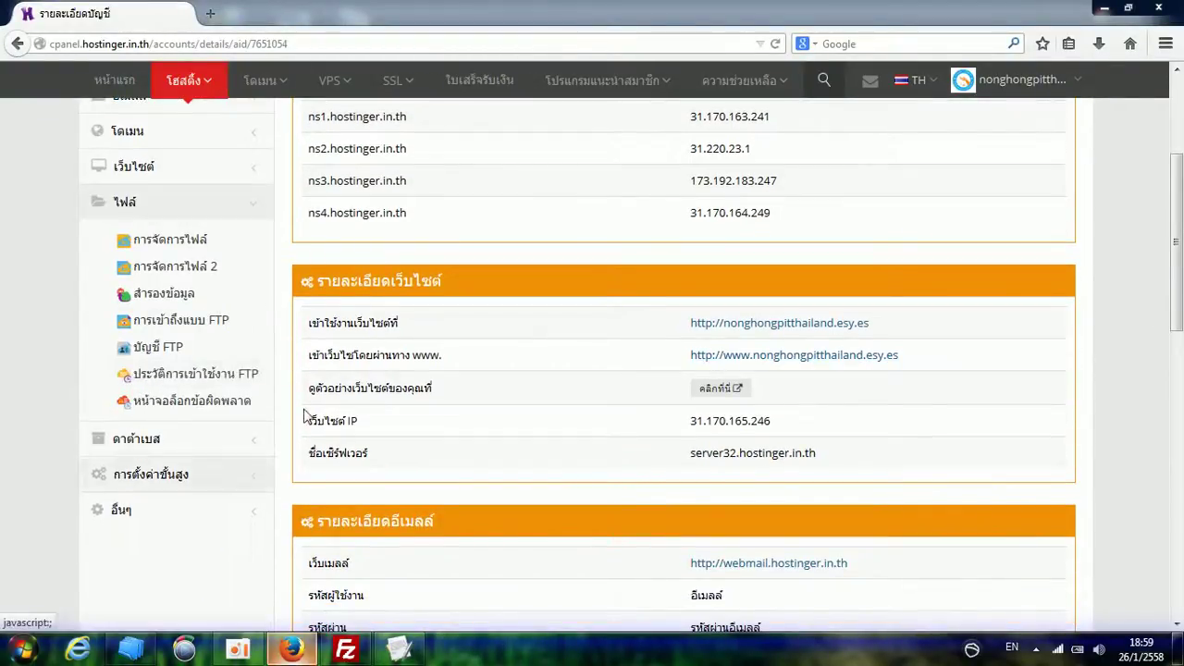
pyautogui.click(209, 277)
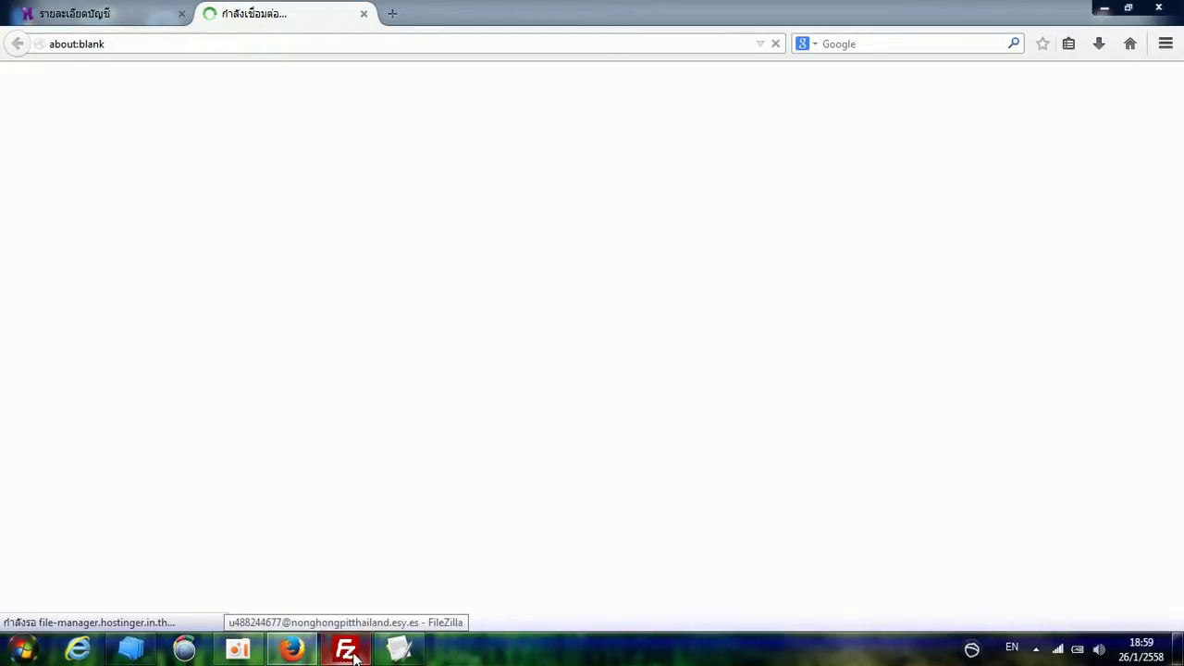
pyautogui.click(47, 14)
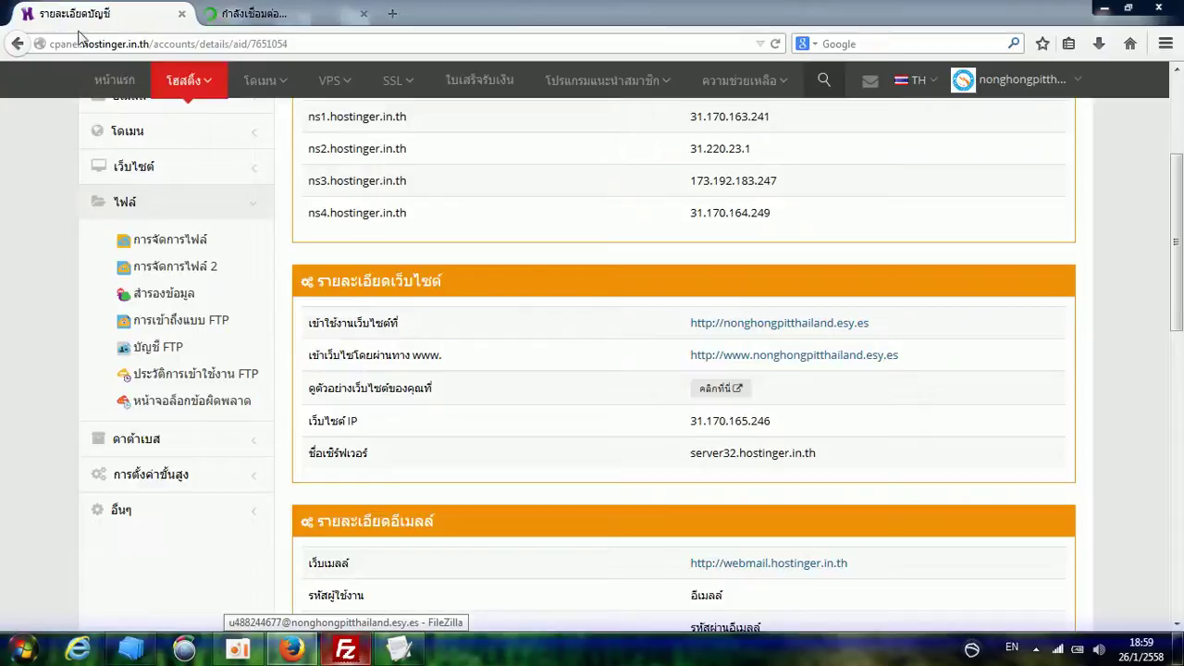
pyautogui.click(259, 11)
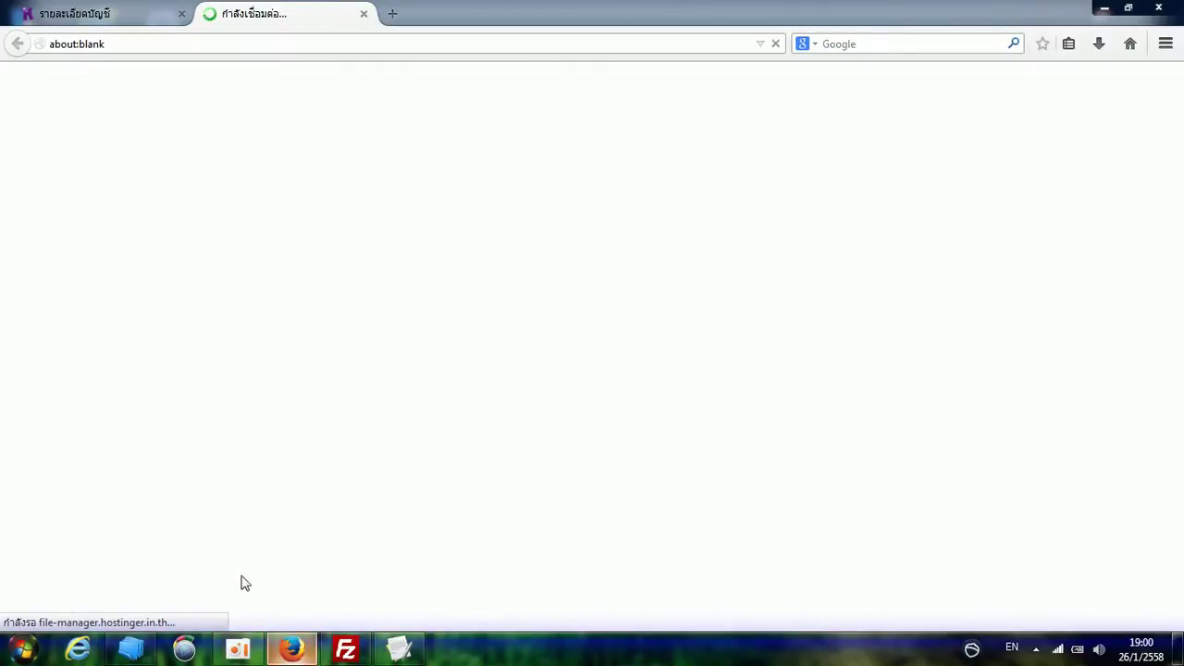
pyautogui.click(109, 18)
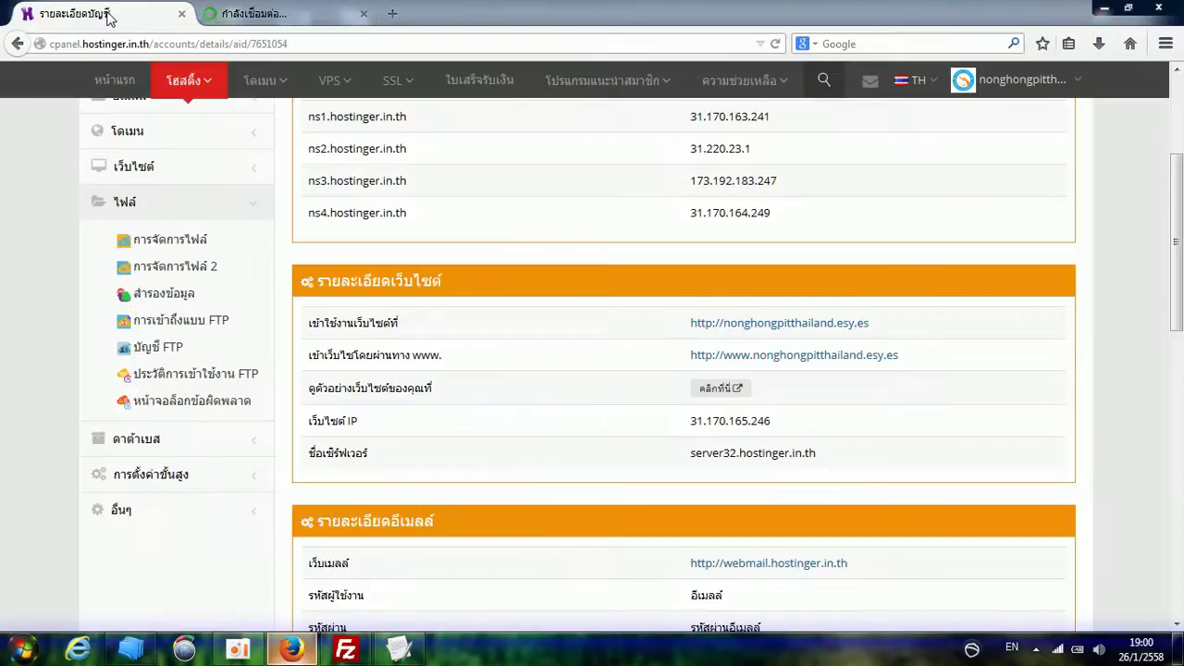
pyautogui.click(248, 18)
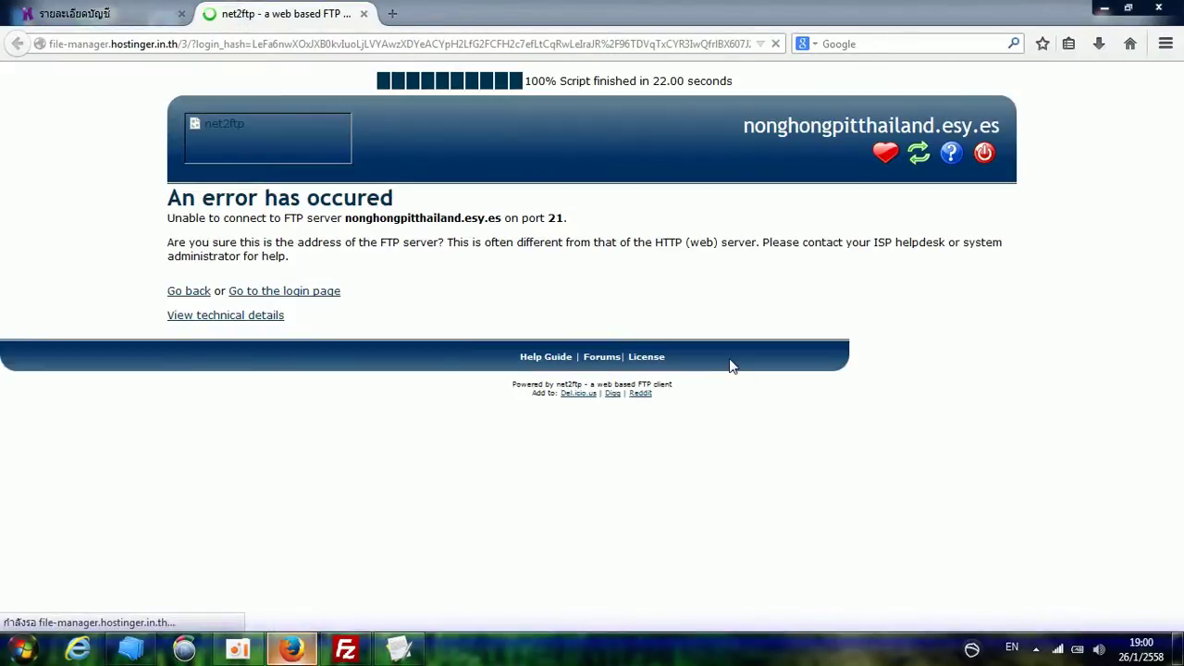
# - Go to the net2ftp login page from the file manager's error page, allowing and remembering the blocked Adobe Flash plug-in
pyautogui.click(297, 321)
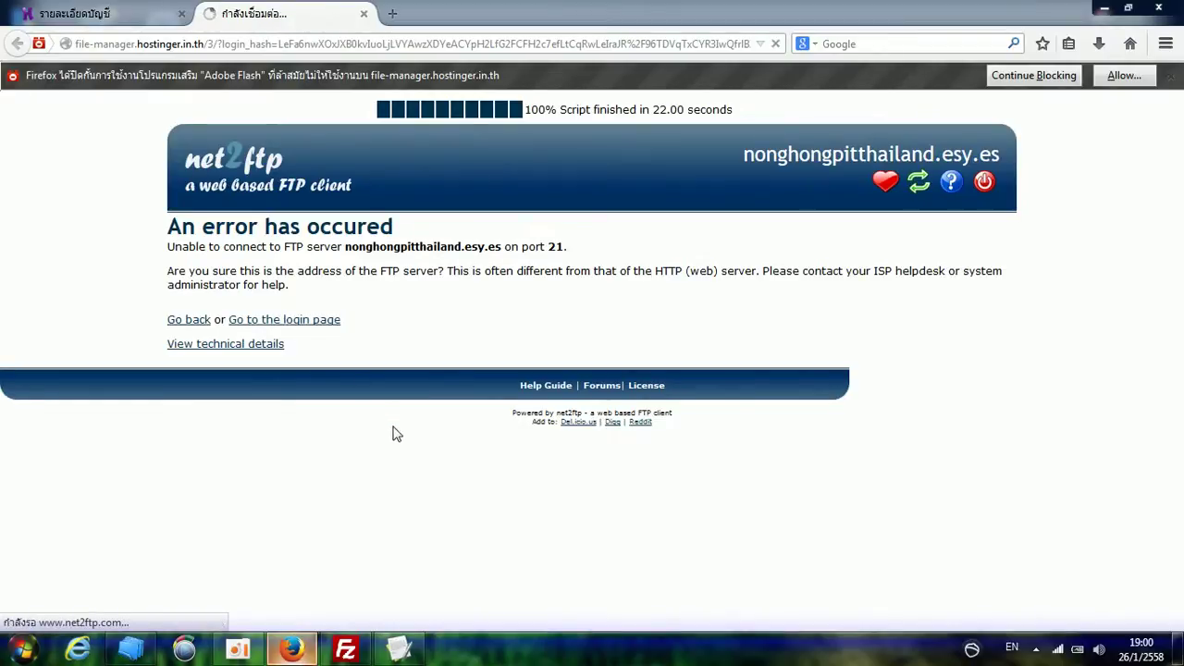
pyautogui.click(1124, 74)
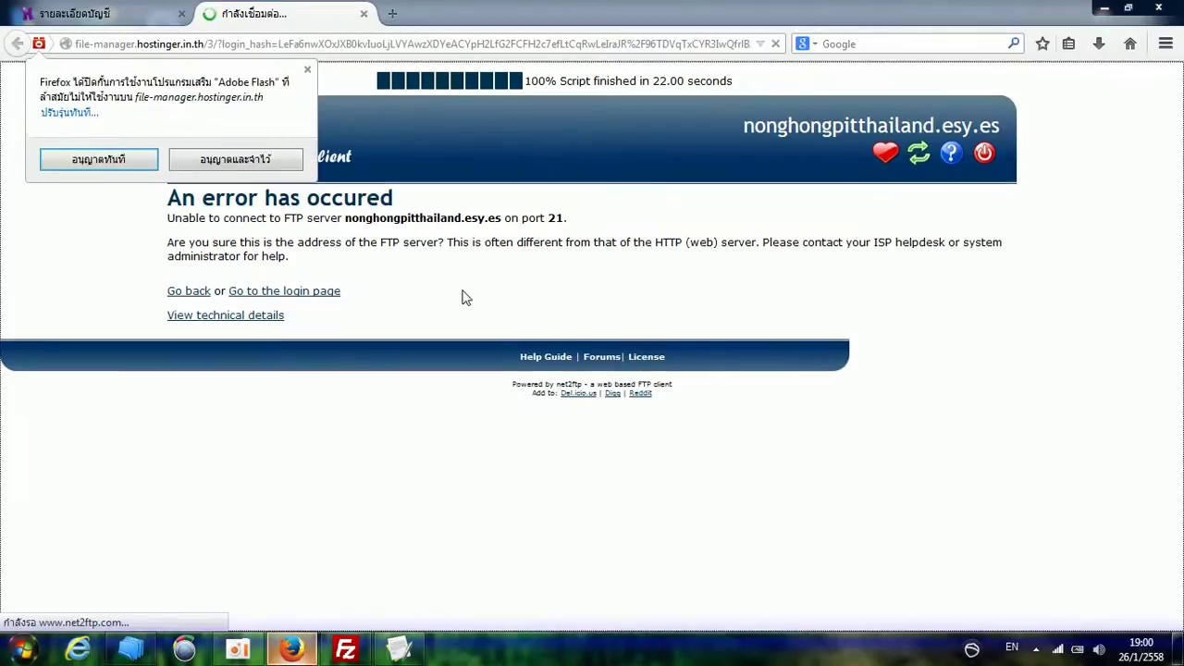
pyautogui.click(242, 162)
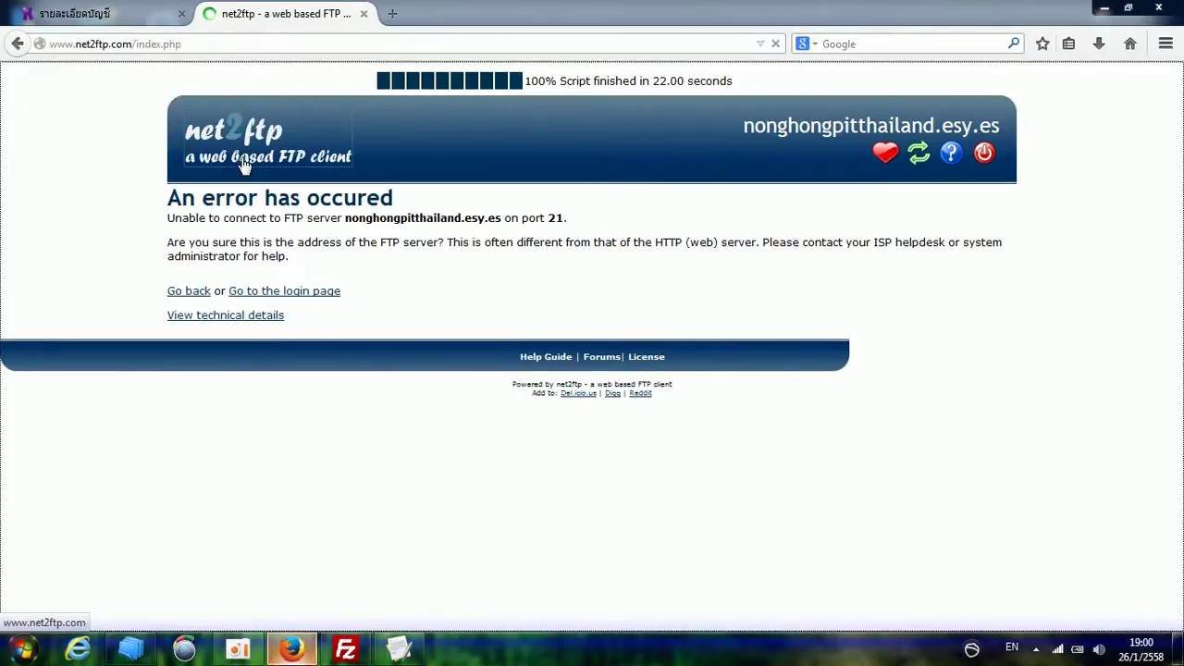
pyautogui.click(257, 294)
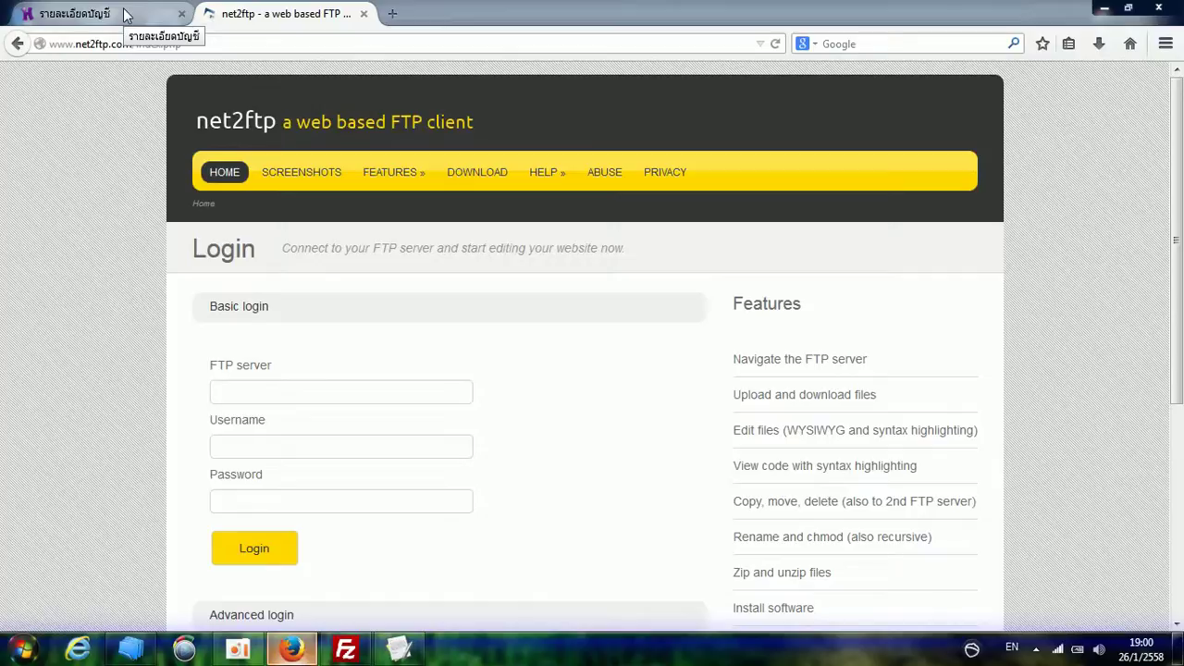
# - Copy the host address nonghongpitthailand.esy.es from FileZilla into the FTP server field of the net2ftp login form in Firefox
pyautogui.click(345, 648)
pyautogui.click(298, 81)
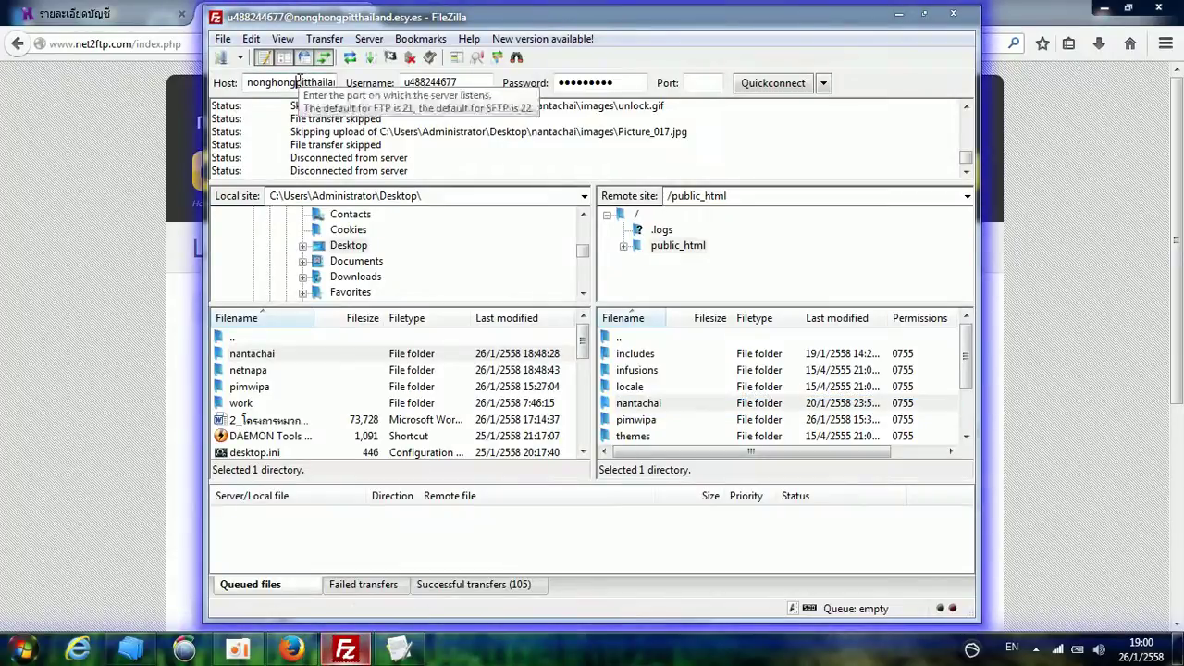
pyautogui.doubleClick(298, 82)
pyautogui.hotkey('ctrl', 'c')
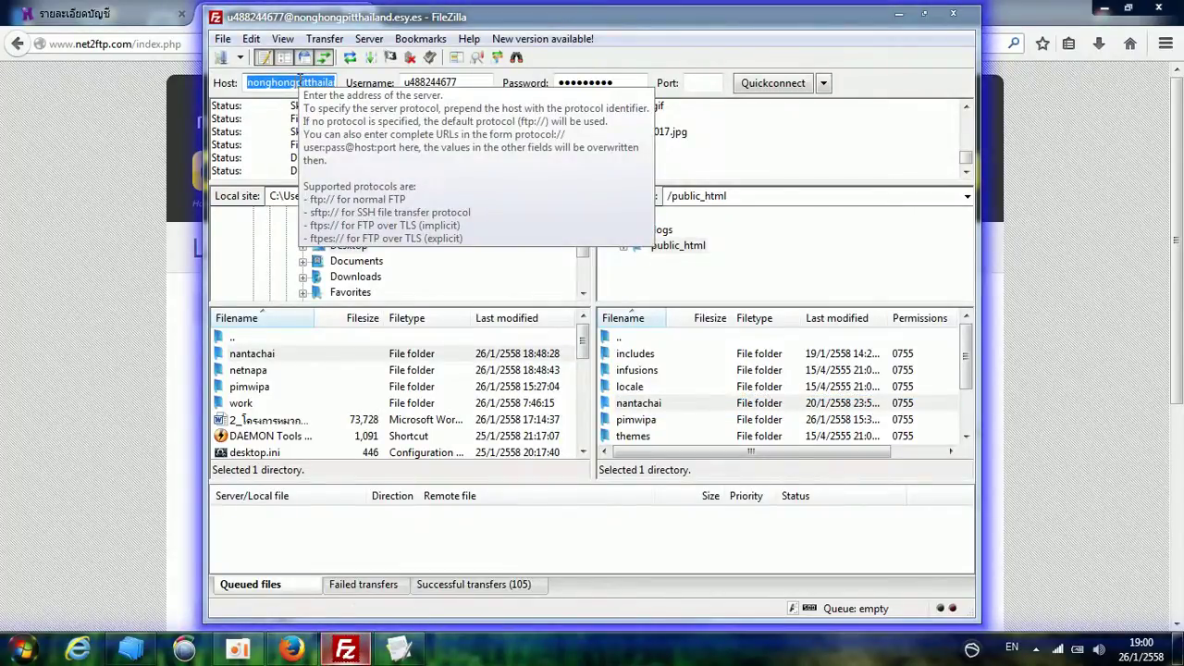
pyautogui.hotkey('alt', 'Tab')
pyautogui.click(325, 390)
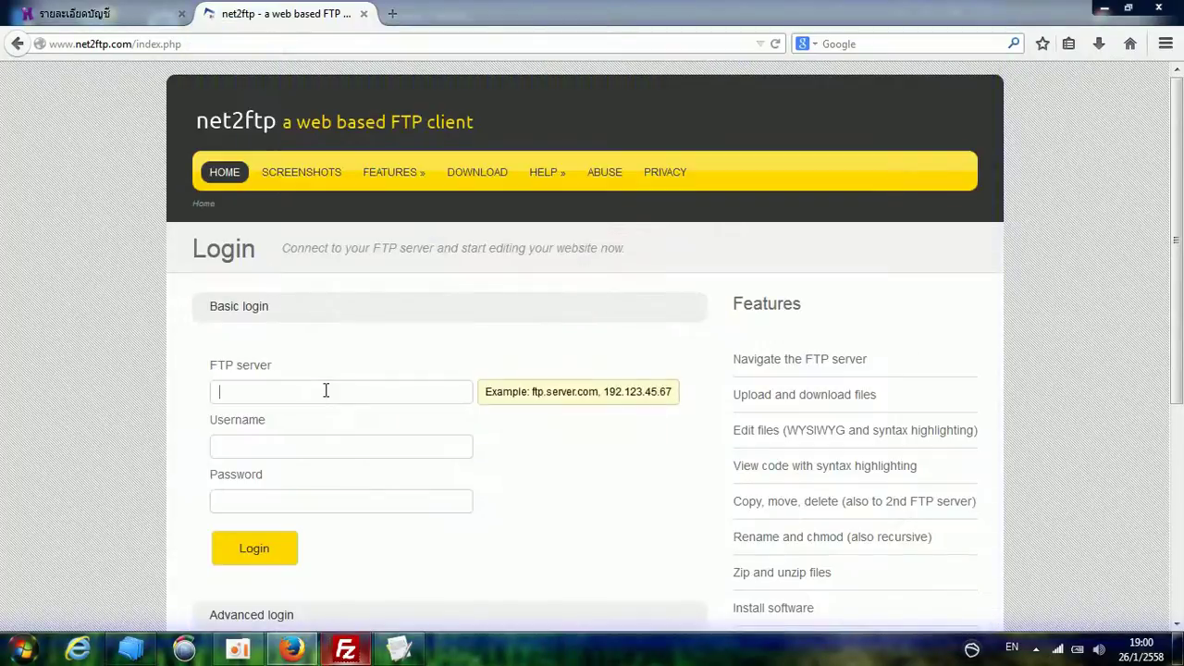
pyautogui.rightClick(326, 390)
pyautogui.click(370, 467)
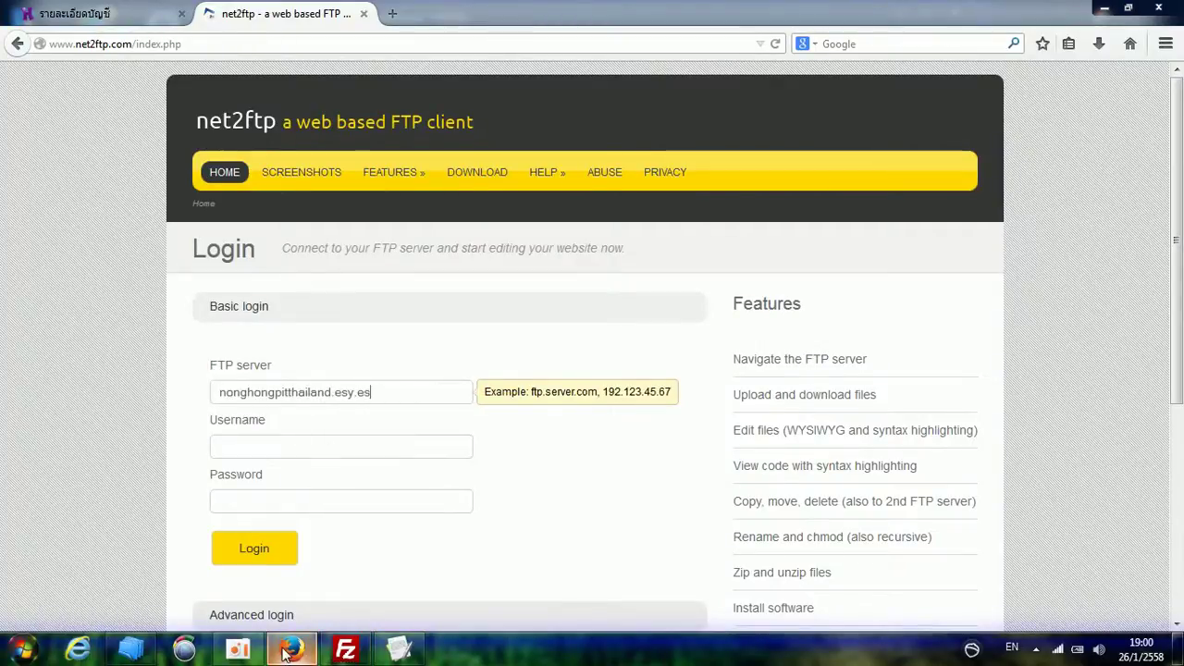
# - Copy the FTP username from FileZilla into the Username field of the net2ftp login form in Firefox
pyautogui.click(345, 649)
pyautogui.click(429, 82)
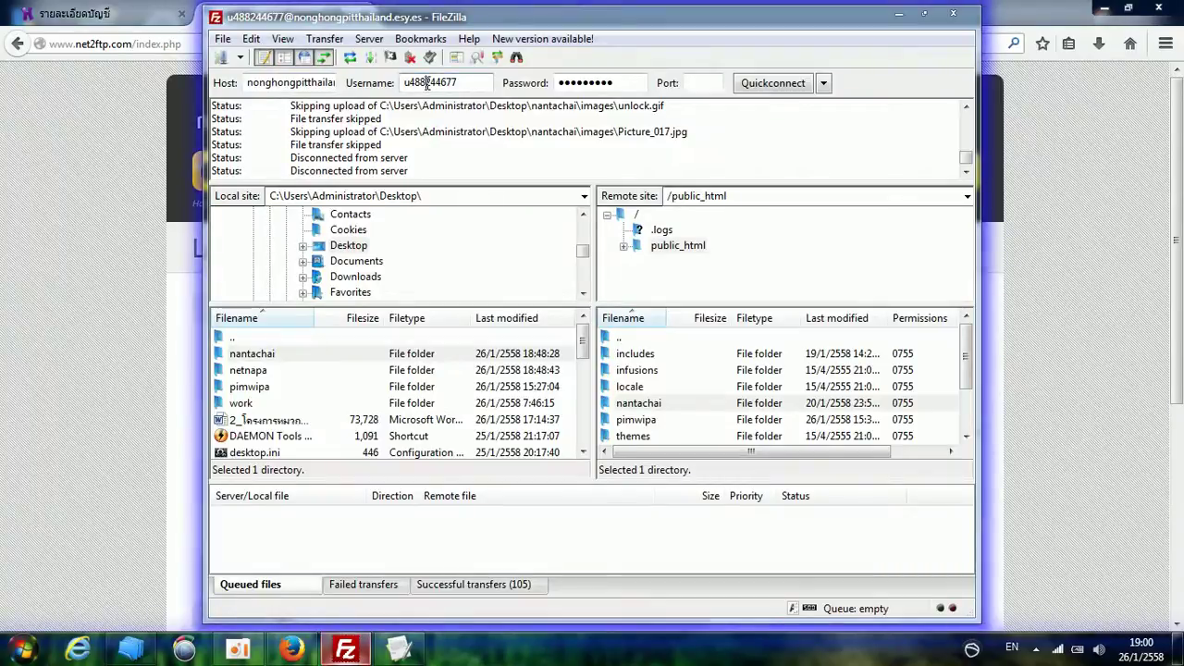
pyautogui.doubleClick(428, 82)
pyautogui.hotkey('ctrl', 'c')
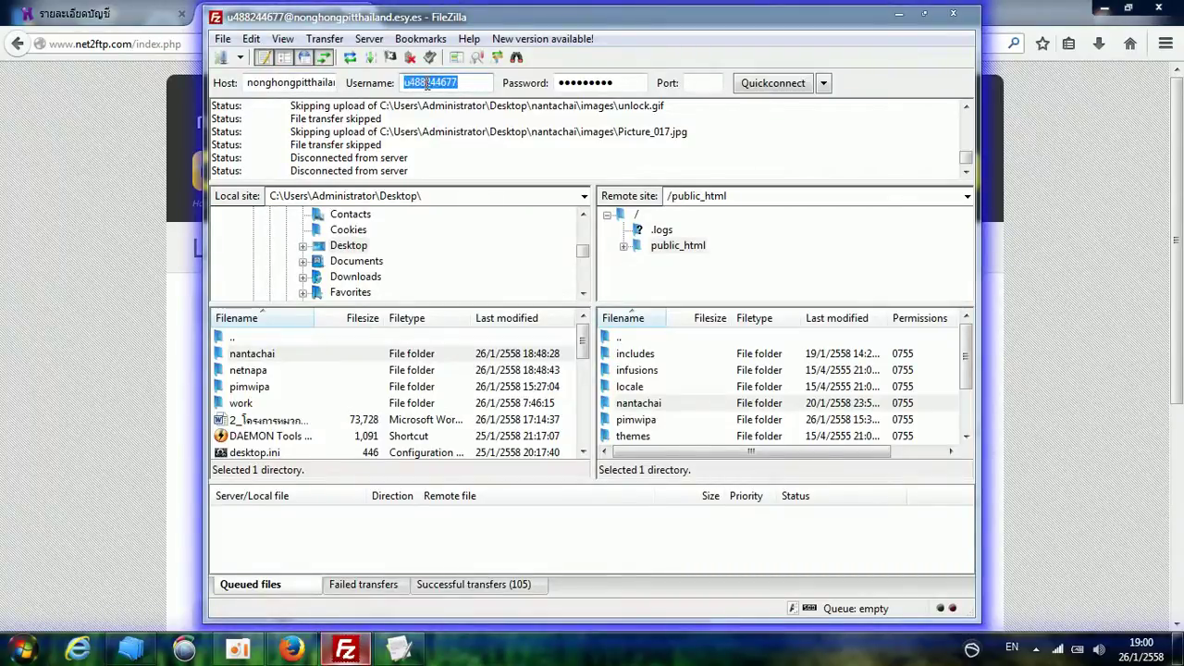
pyautogui.hotkey('alt', 'Tab')
pyautogui.click(380, 448)
pyautogui.rightClick(382, 452)
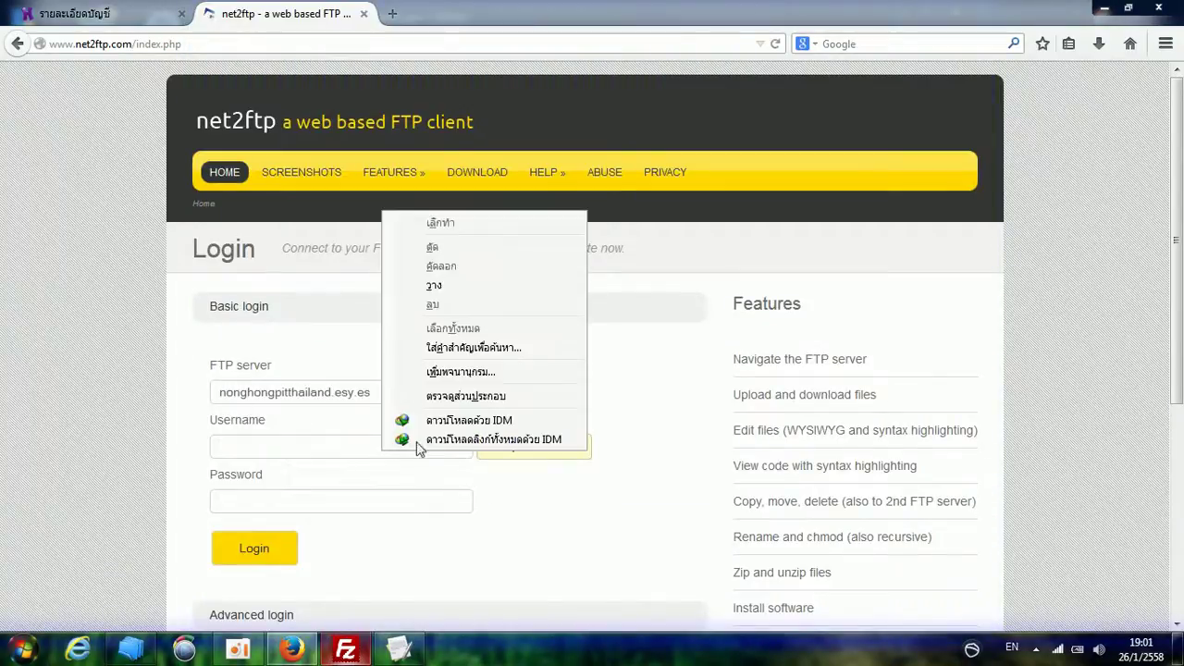
pyautogui.click(431, 285)
# - Try to log in to net2ftp with the FTP account password, and dismiss the browser's offer to remember it
pyautogui.click(303, 493)
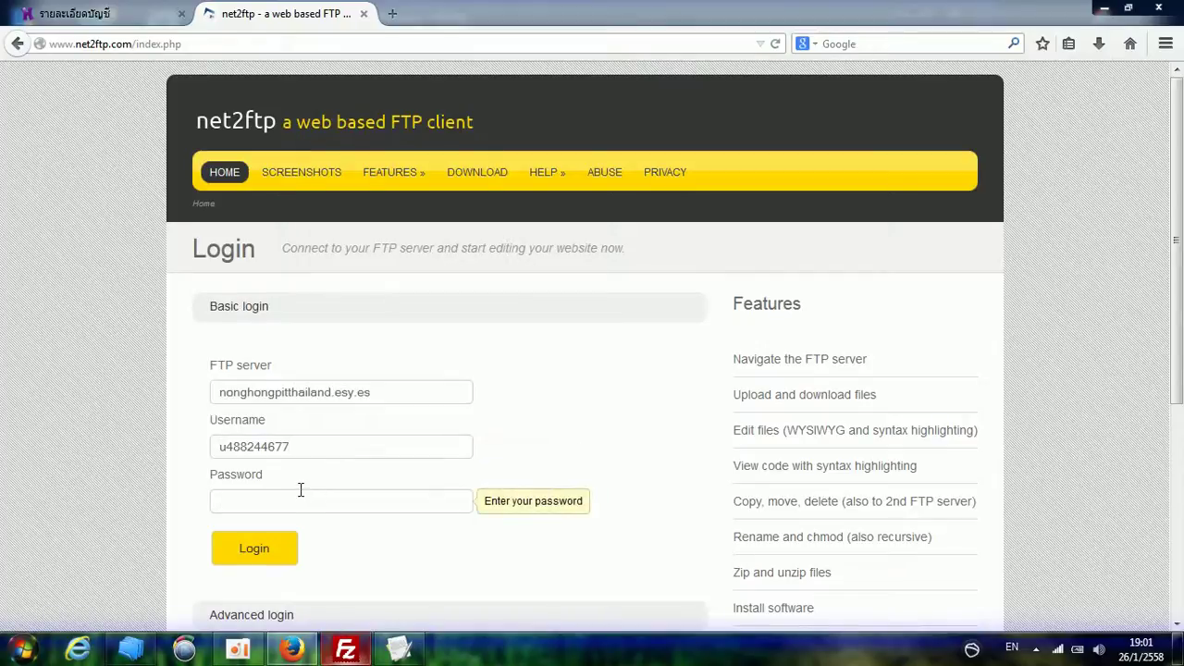
pyautogui.write('••')
pyautogui.click(274, 551)
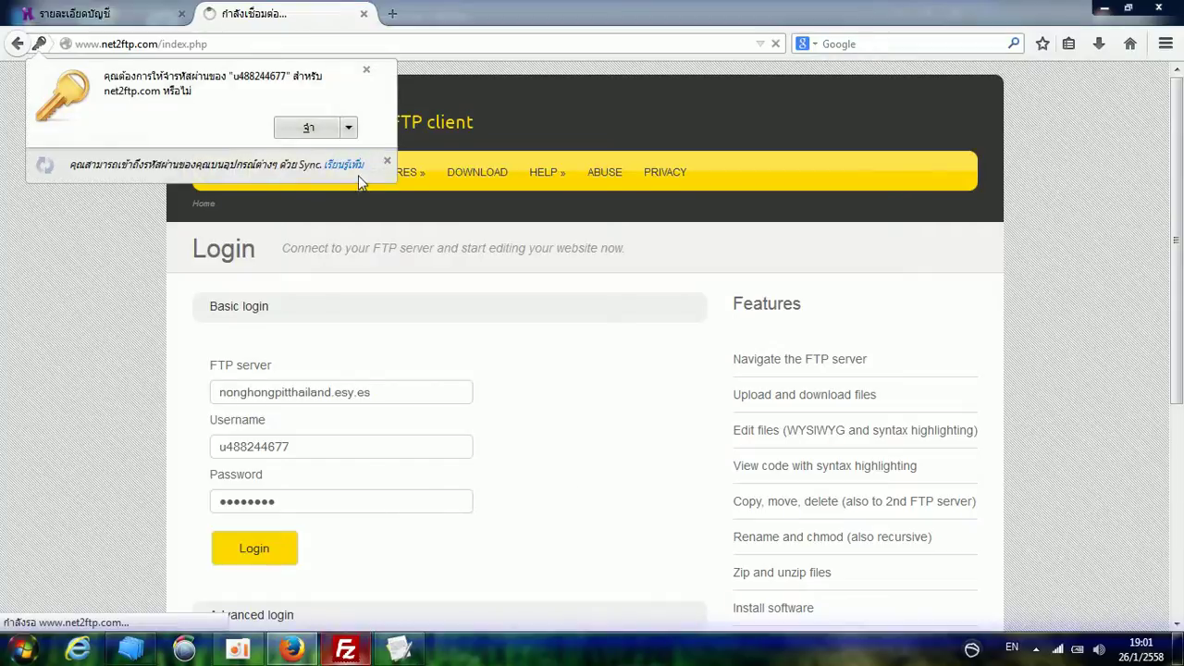
pyautogui.click(366, 70)
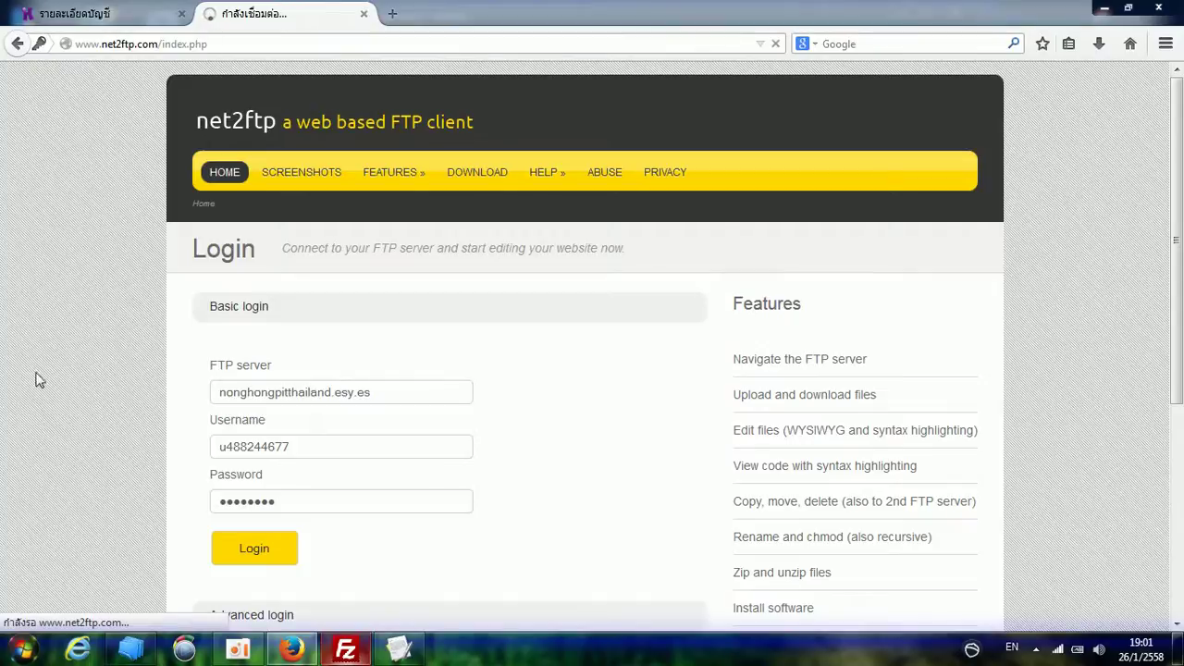
# - Review the full address of the website's index page in the Notepad document
pyautogui.click(390, 650)
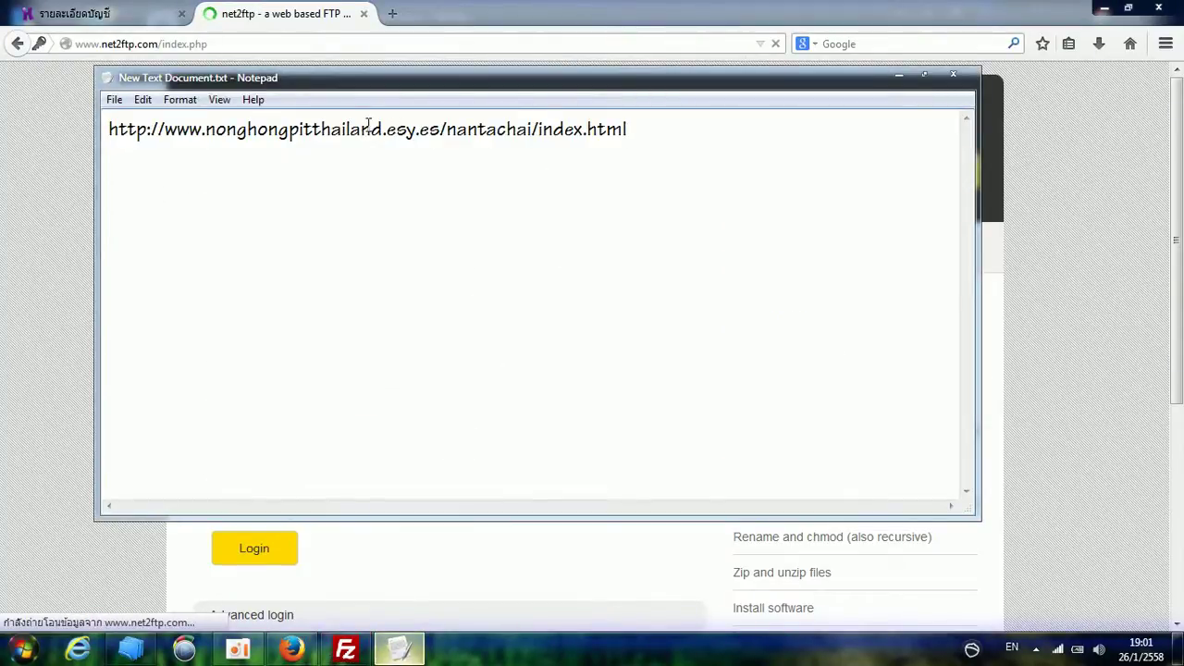
pyautogui.moveTo(636, 130); pyautogui.dragTo(110, 129)
pyautogui.click(282, 244)
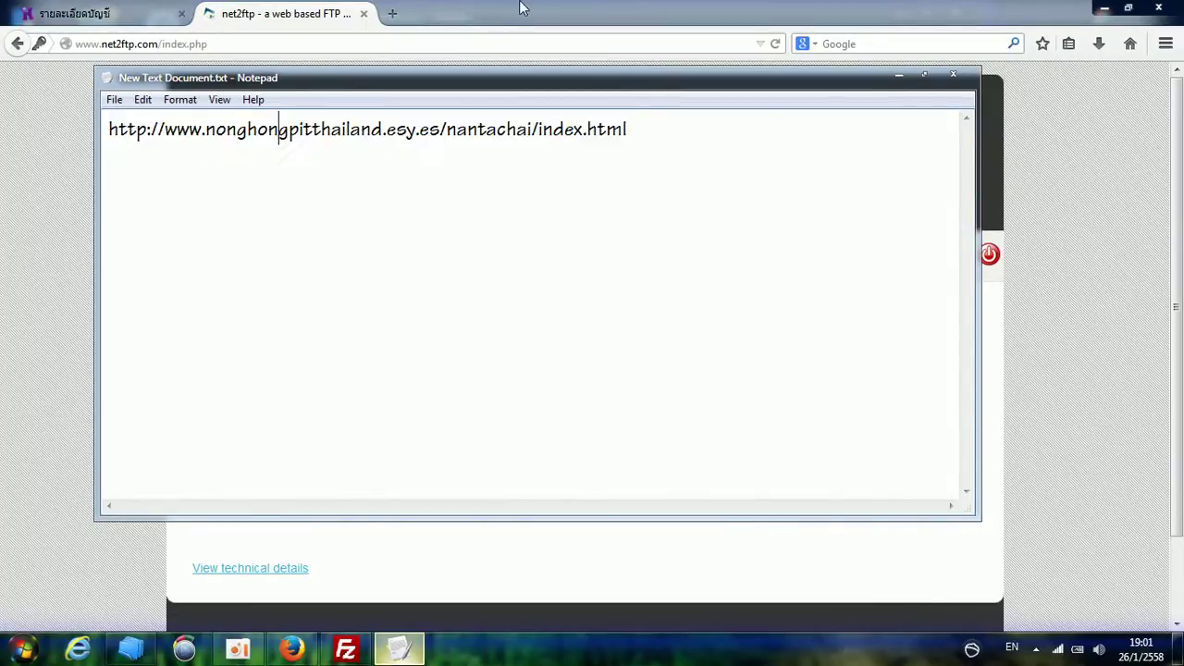
# - Return to Firefox and go from the error page to the net2ftp login page, checking the connection details in FileZilla
pyautogui.hotkey('alt', 'Tab')
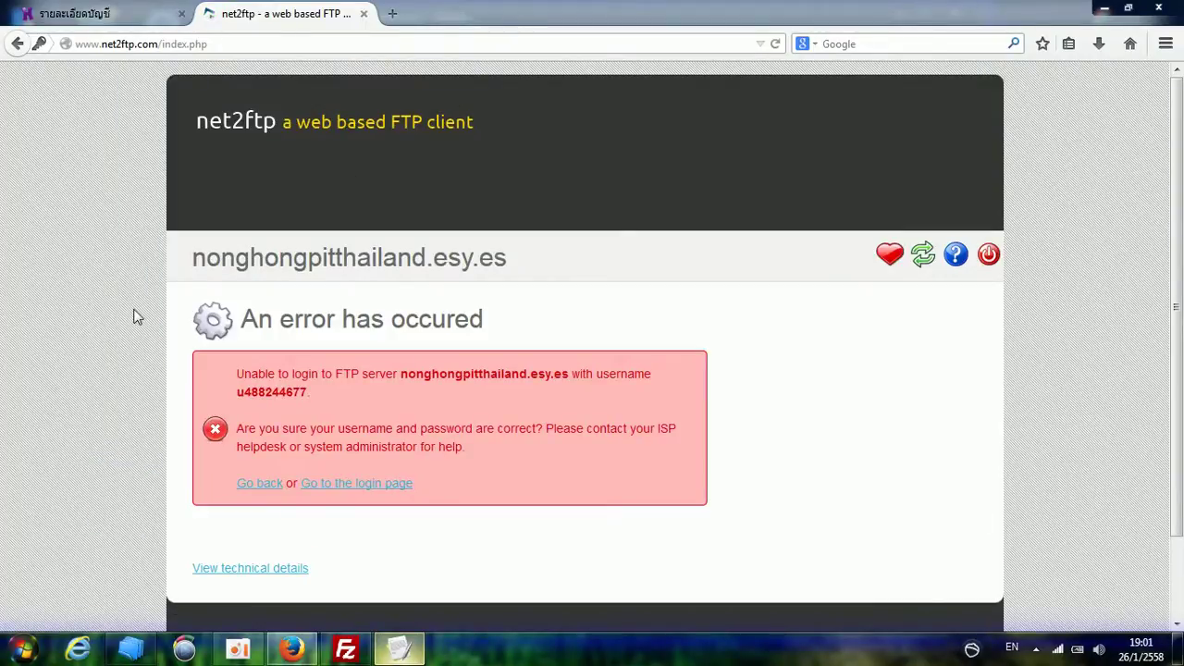
pyautogui.scroll(-2, 164, 306)
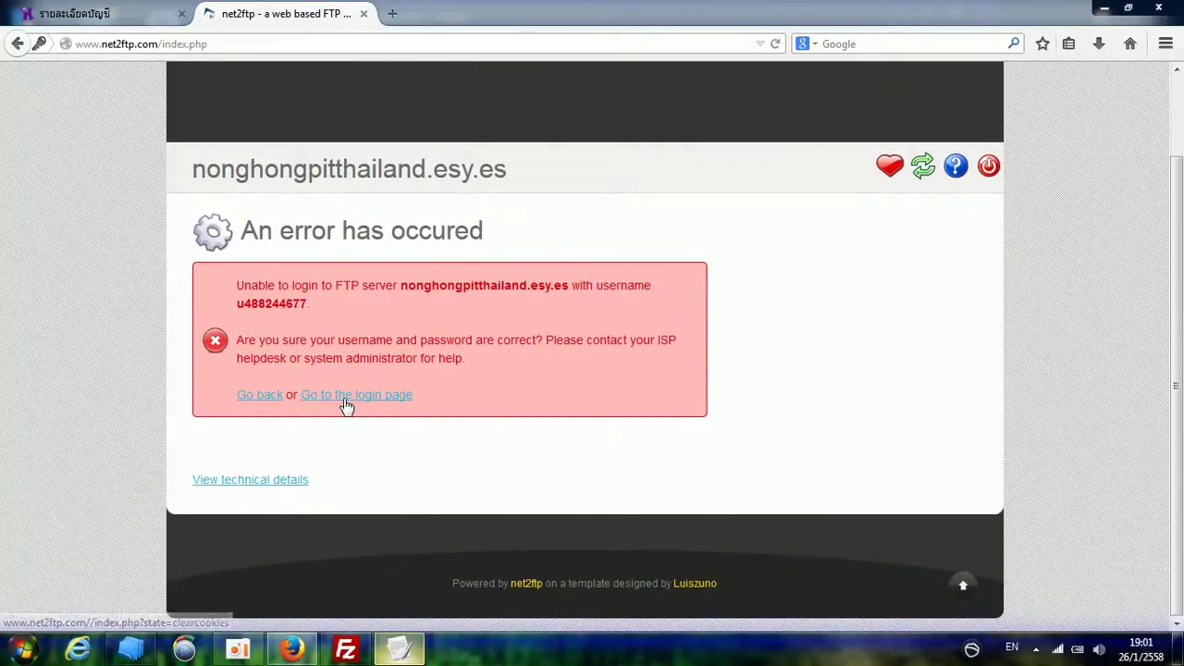
pyautogui.click(347, 395)
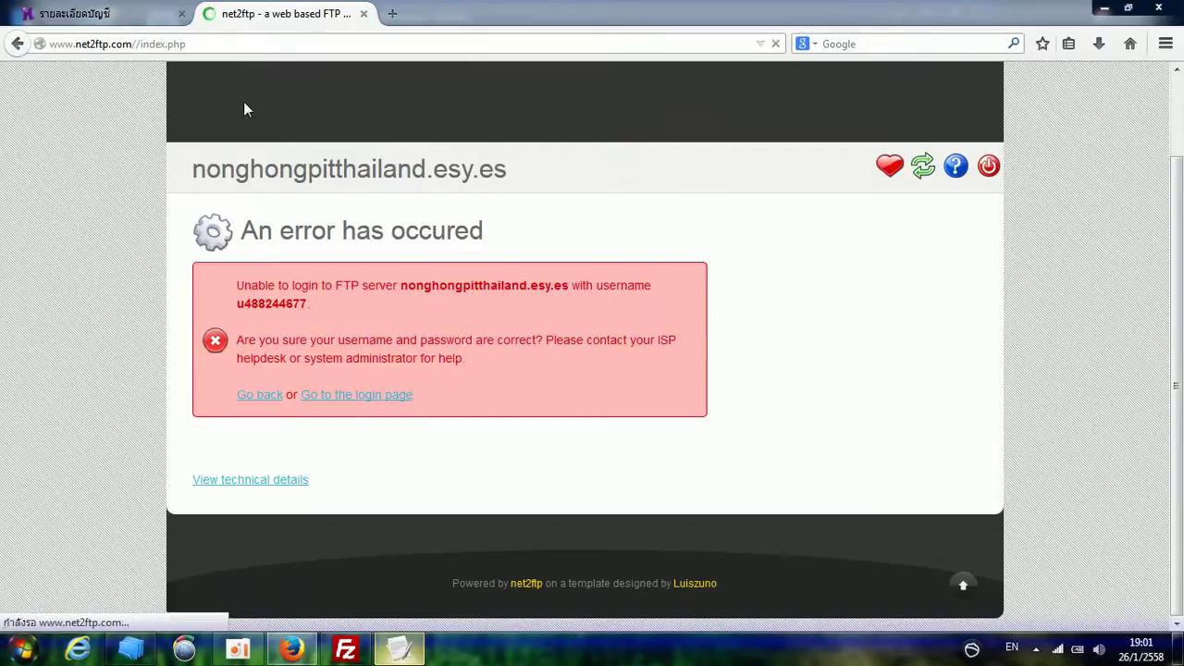
pyautogui.click(256, 397)
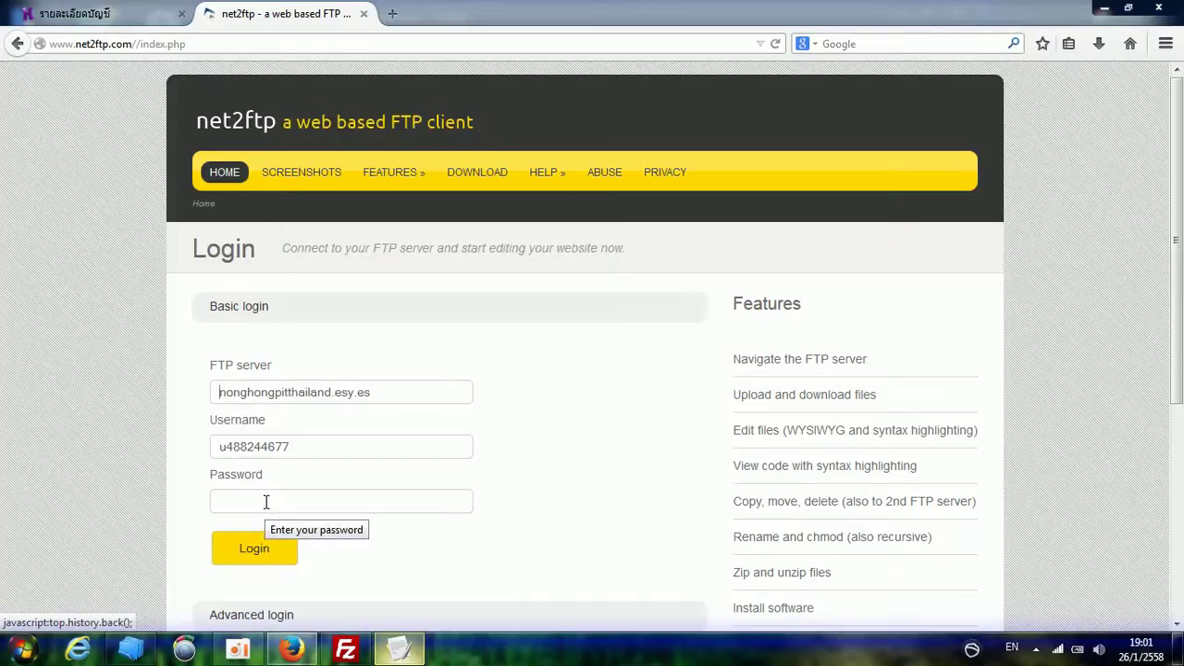
pyautogui.click(345, 649)
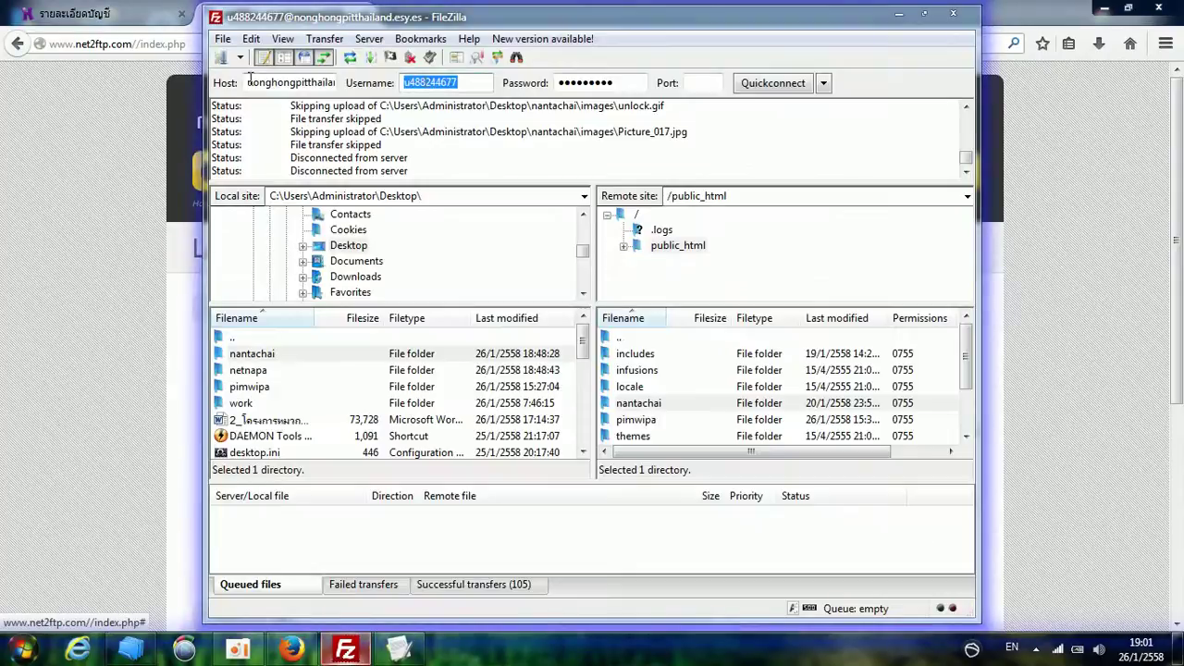
pyautogui.click(96, 65)
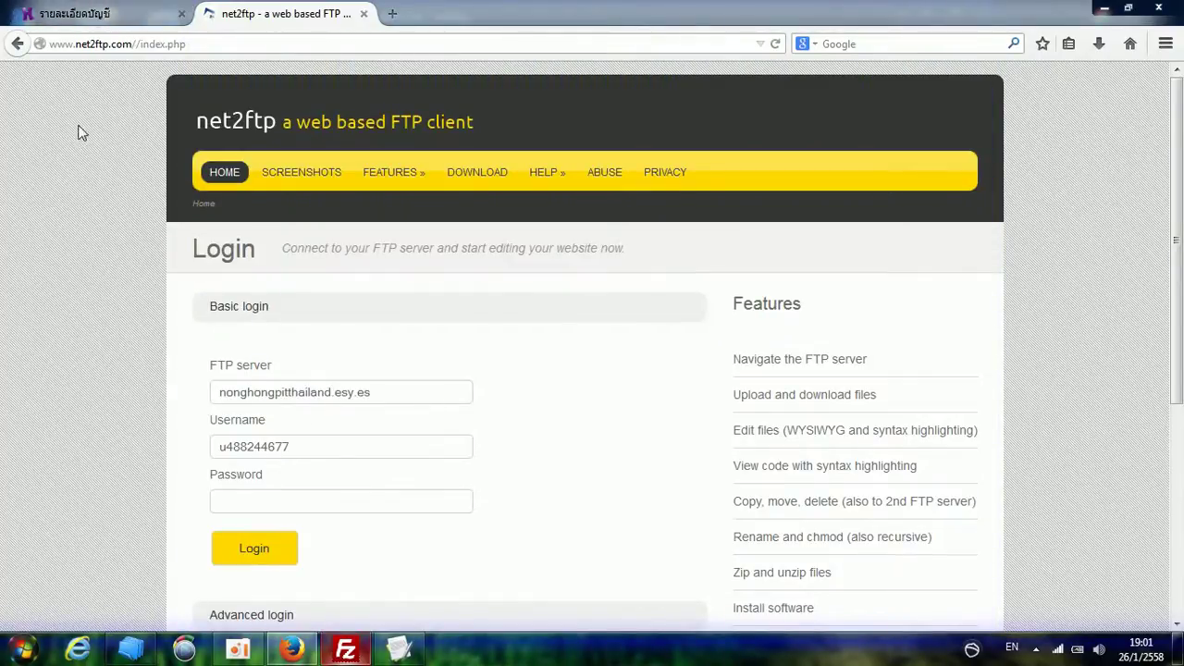
# - Close the net2ftp tab, and reopen the second file manager from the hosting account page through to its login page
pyautogui.click(364, 14)
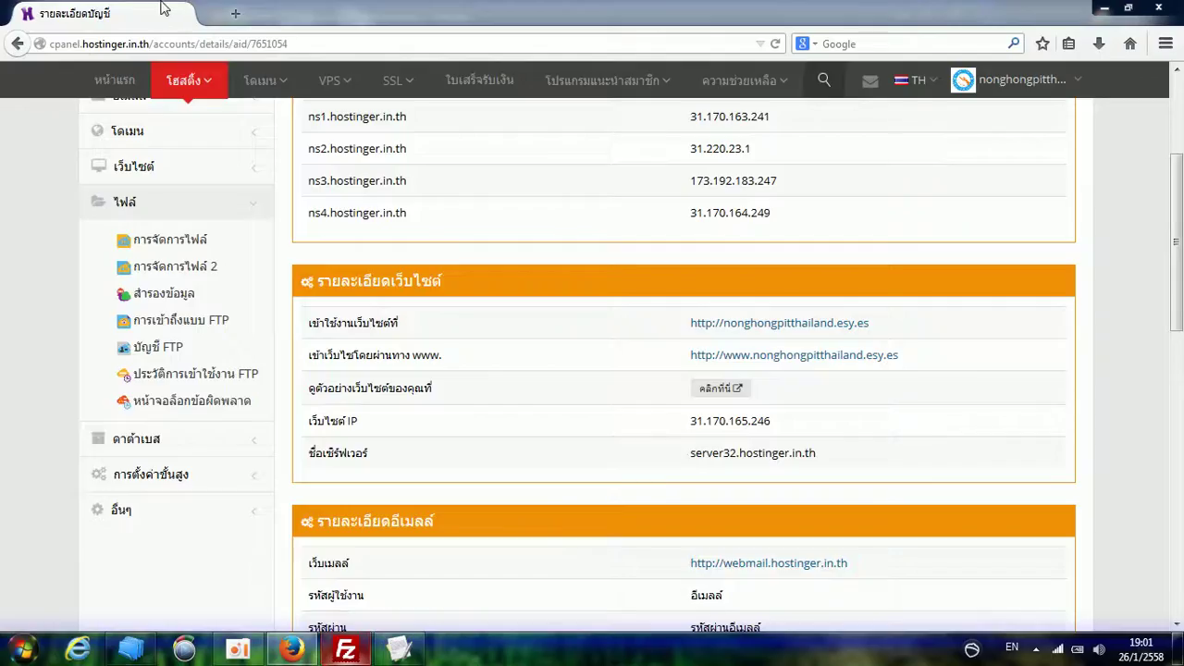
pyautogui.click(187, 270)
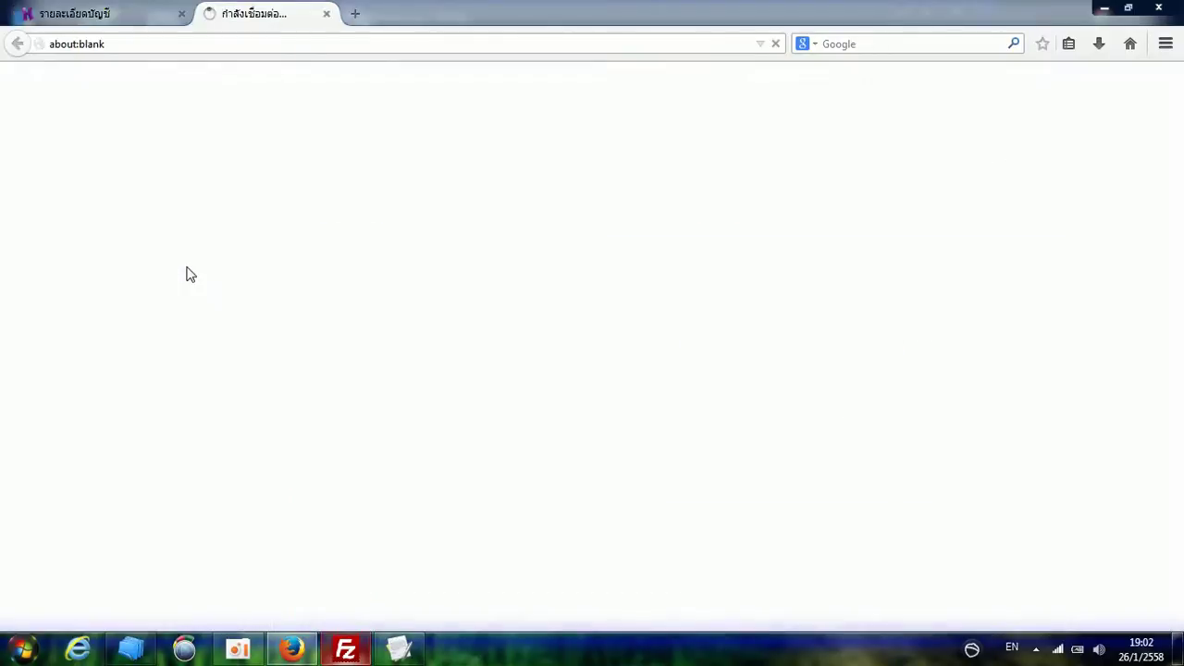
pyautogui.click(113, 16)
pyautogui.click(265, 14)
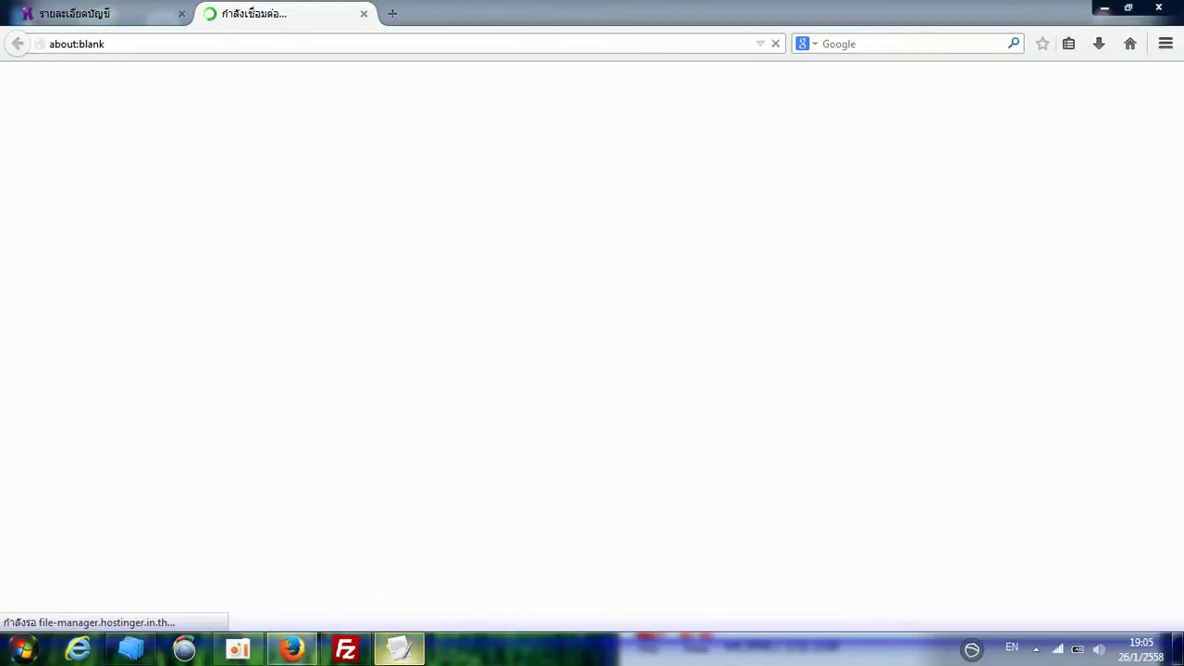
pyautogui.click(117, 9)
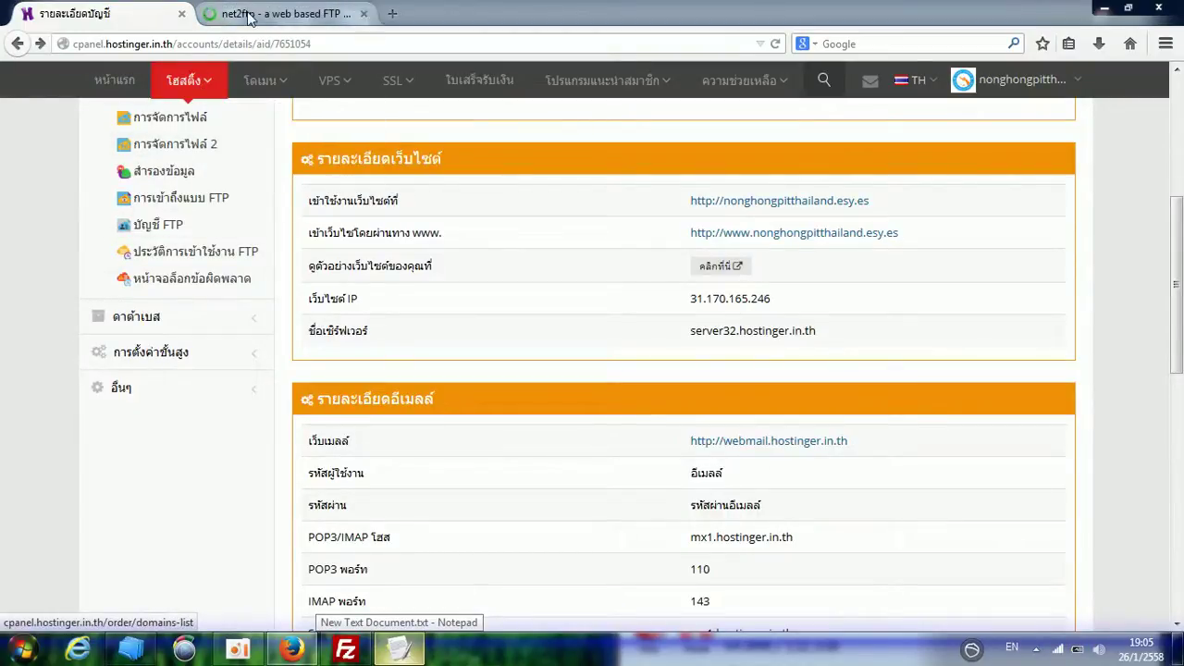
pyautogui.click(213, 144)
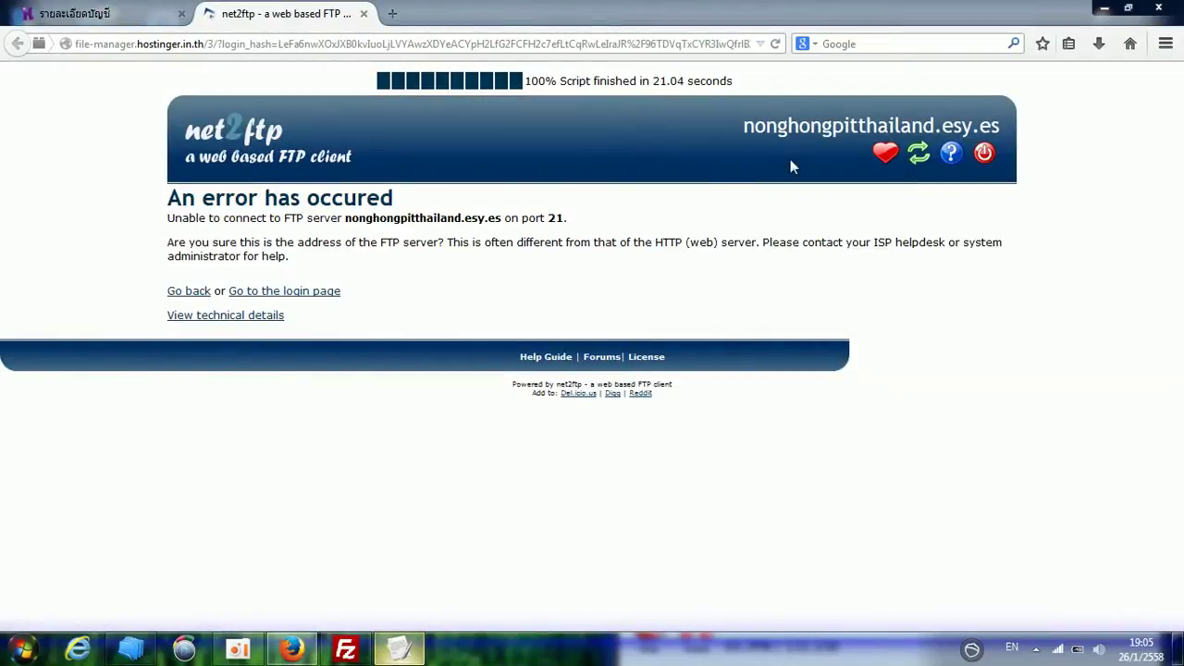
pyautogui.click(289, 293)
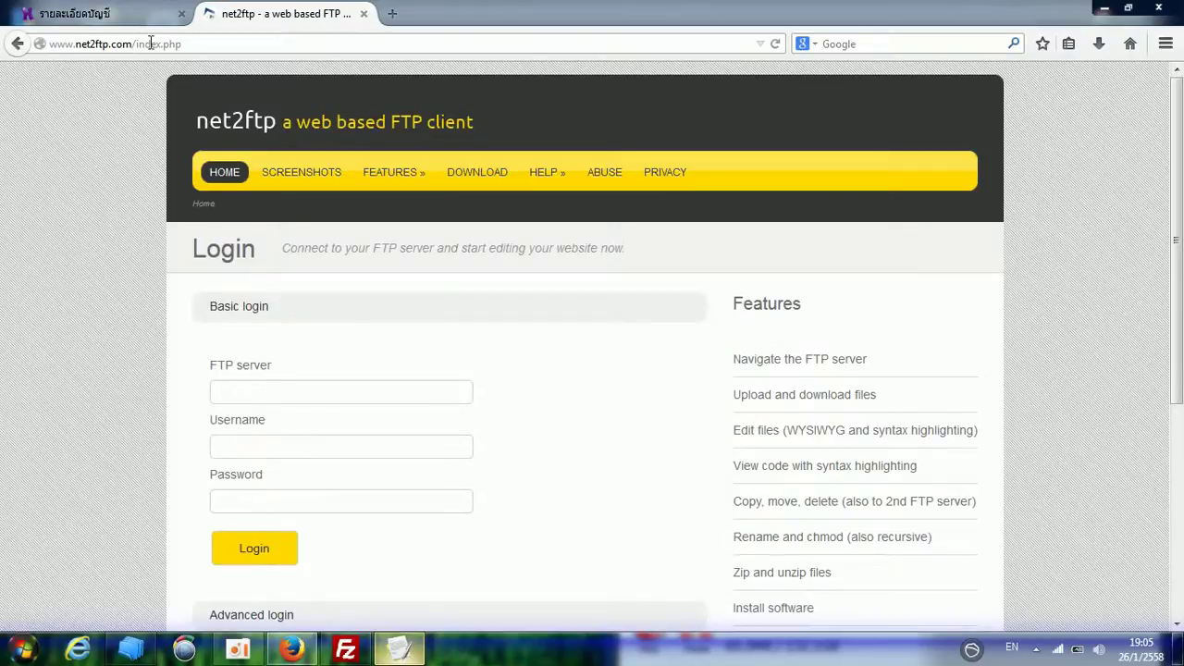
# - Copy the FTP IP 31.170.165.246 from the hosting account's file upload details into net2ftp's FTP server field
pyautogui.click(115, 15)
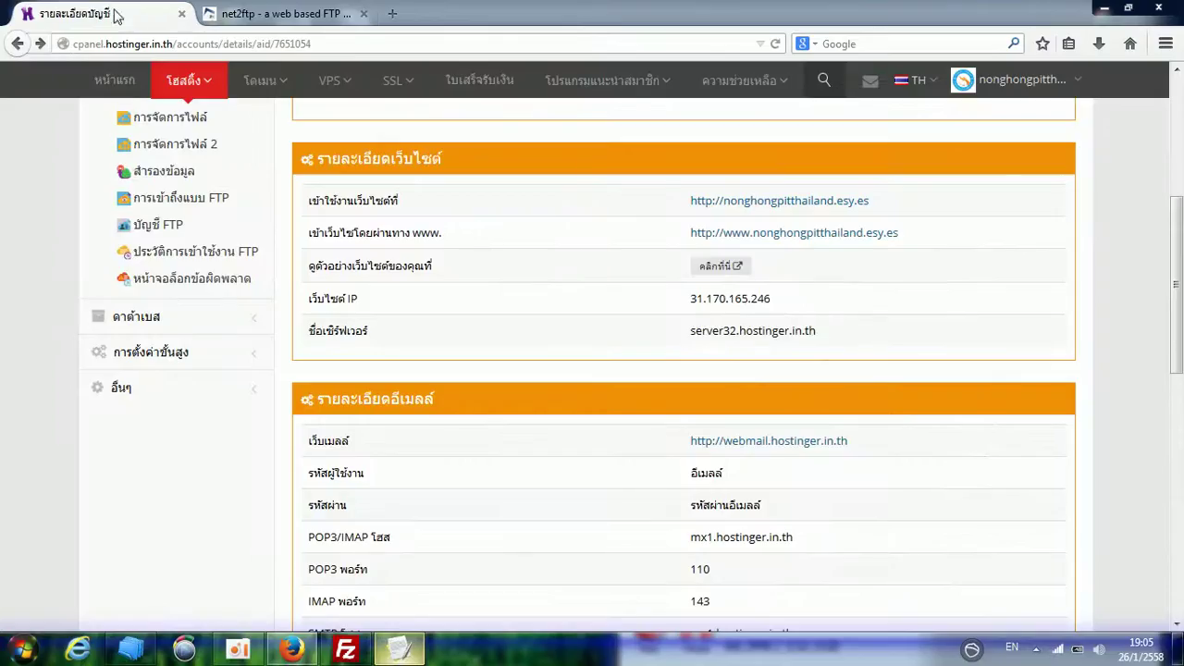
pyautogui.scroll(-6, 761, 564)
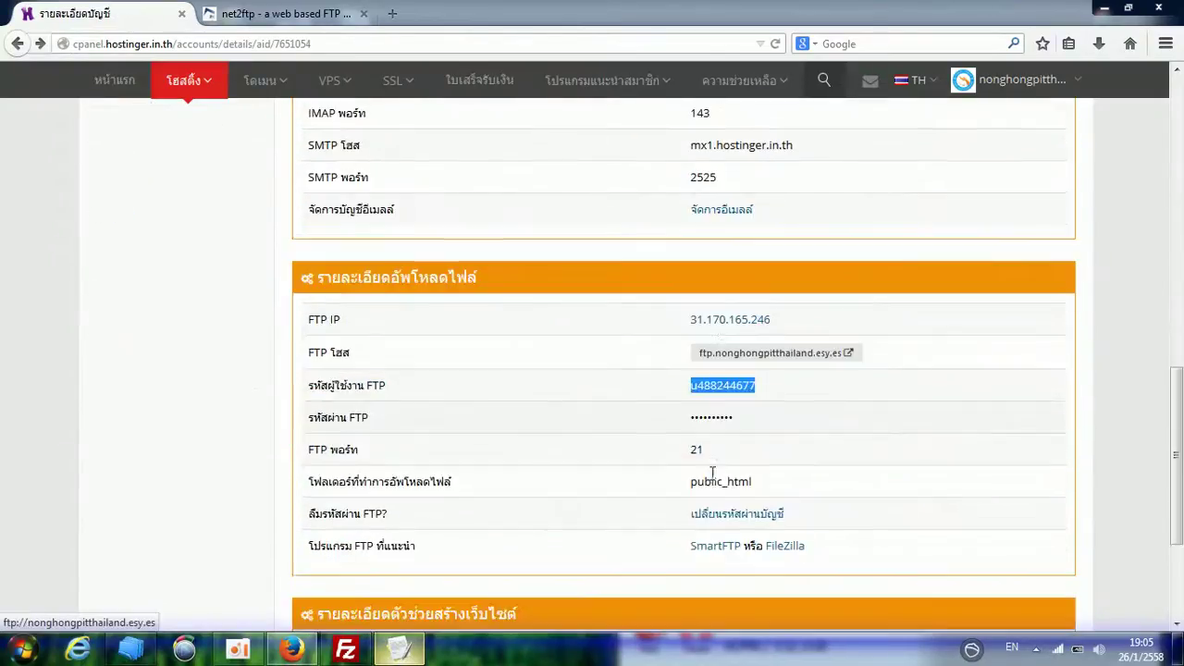
pyautogui.click(652, 303)
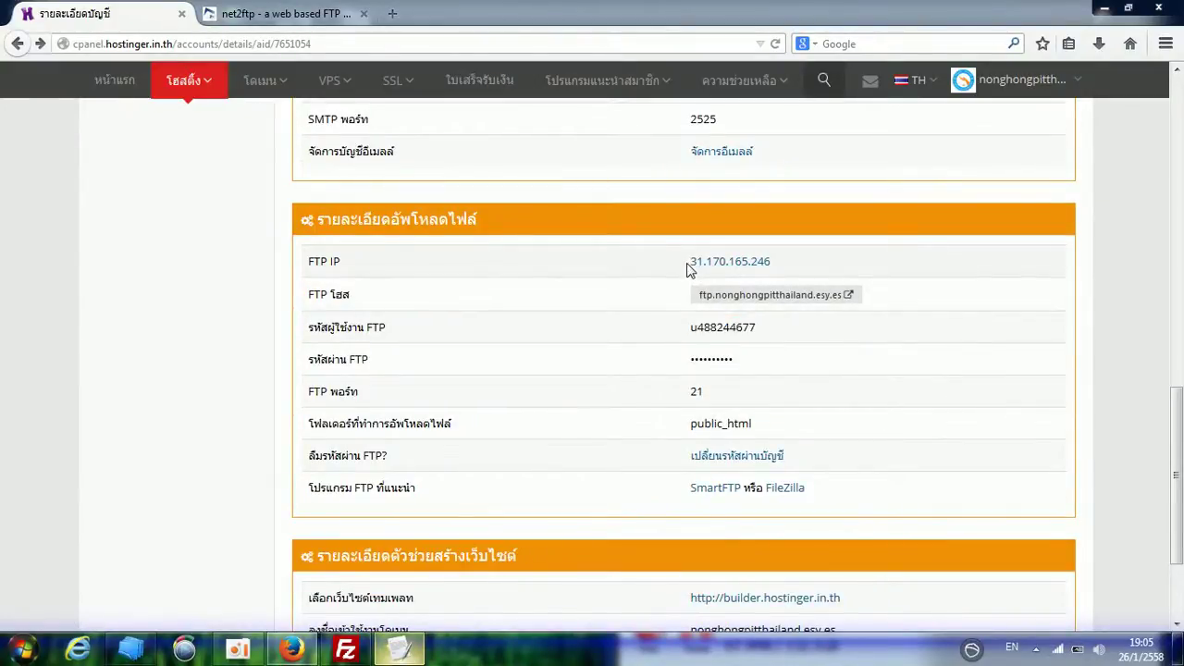
pyautogui.moveTo(688, 266); pyautogui.dragTo(771, 267)
pyautogui.rightClick(756, 271)
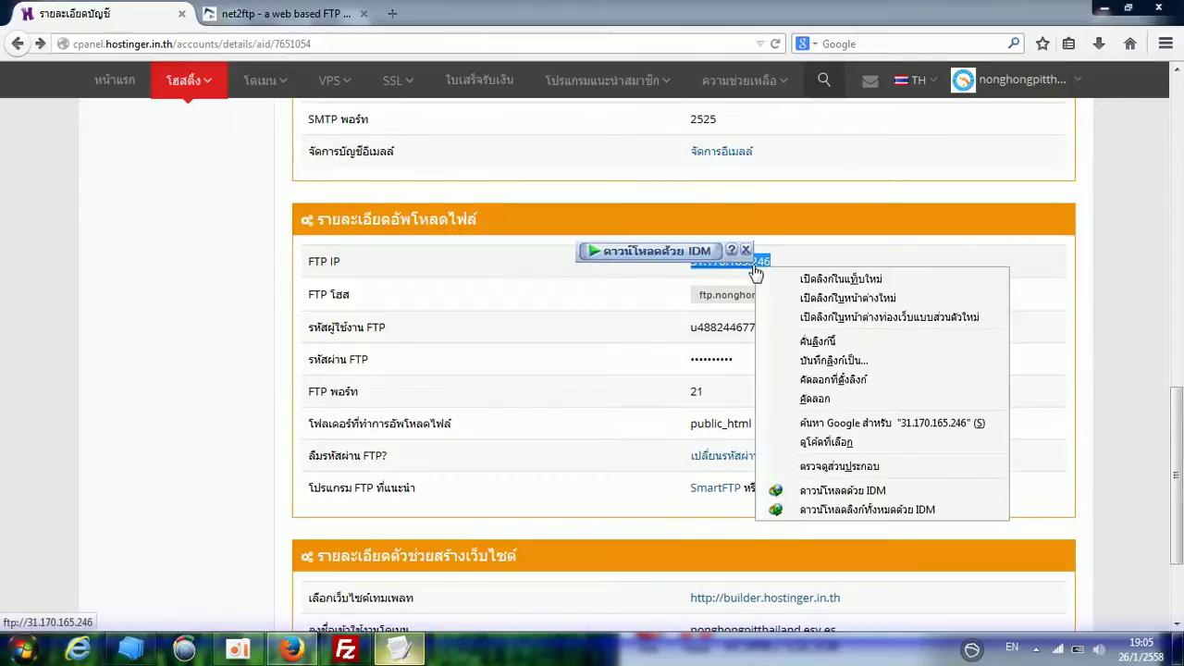
pyautogui.click(812, 398)
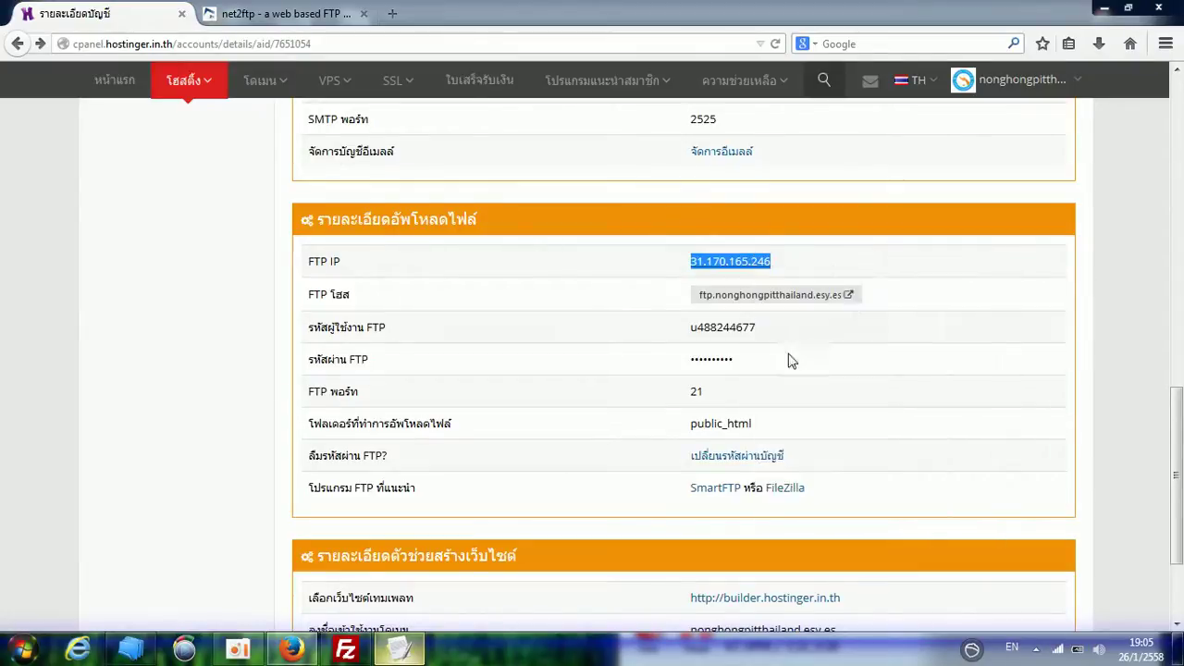
pyautogui.click(292, 20)
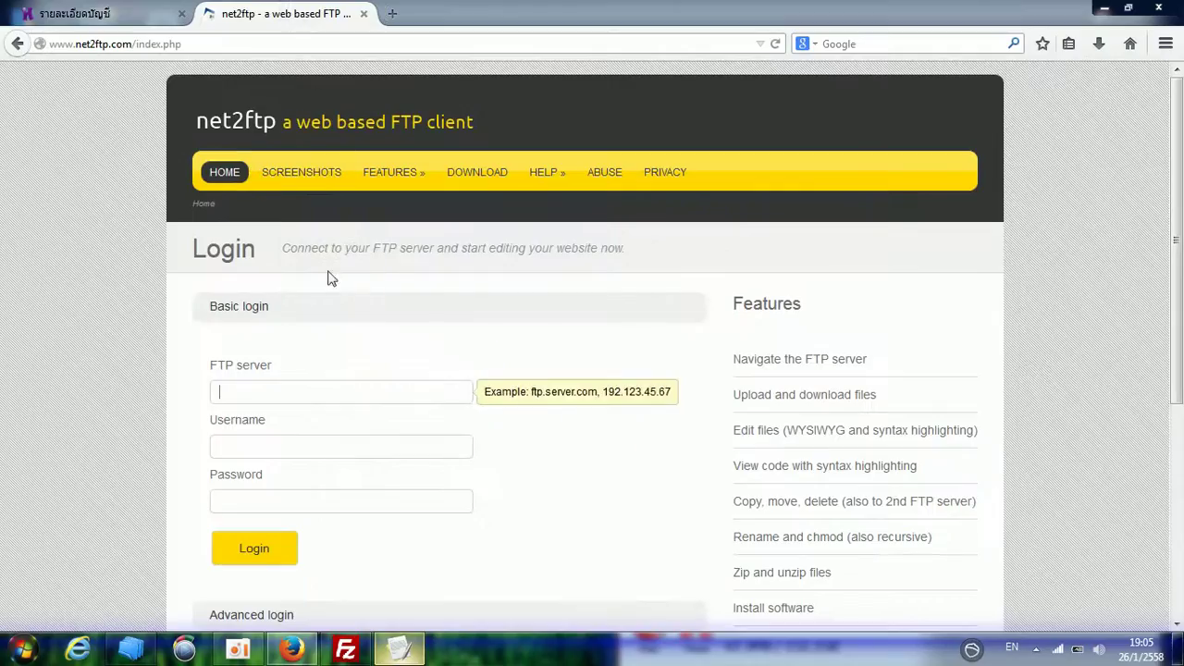
pyautogui.rightClick(311, 408)
pyautogui.click(346, 458)
# - Copy the FTP username from the hosting account's file upload details into net2ftp's Username field
pyautogui.click(84, 13)
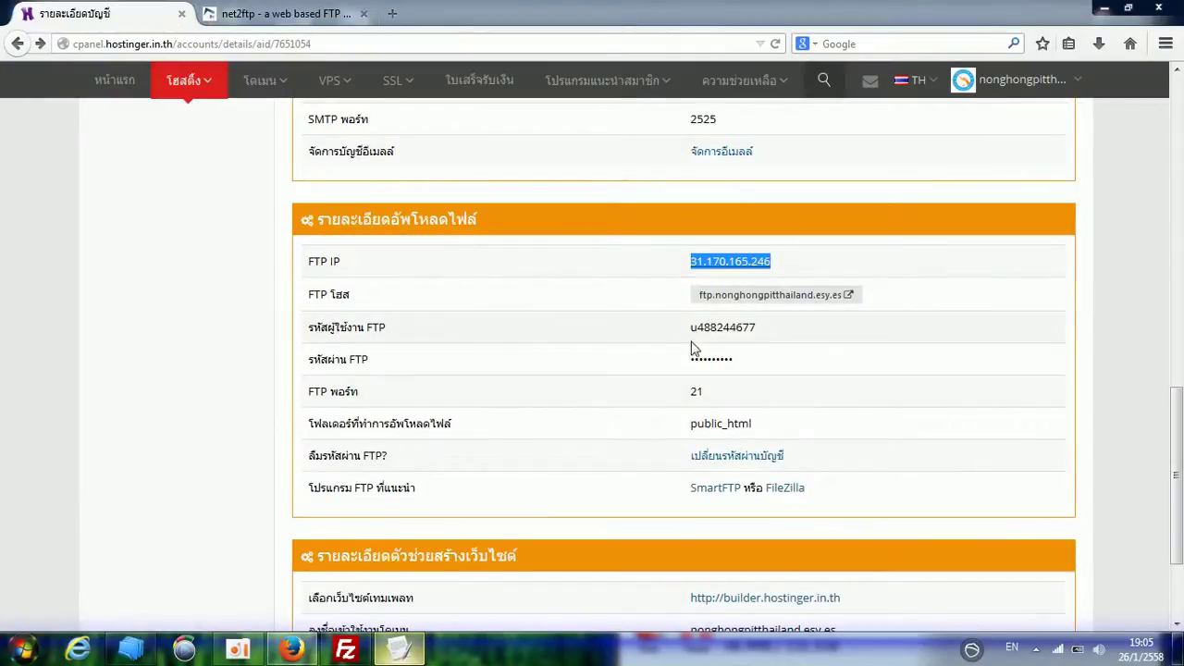
pyautogui.moveTo(689, 330); pyautogui.dragTo(757, 335)
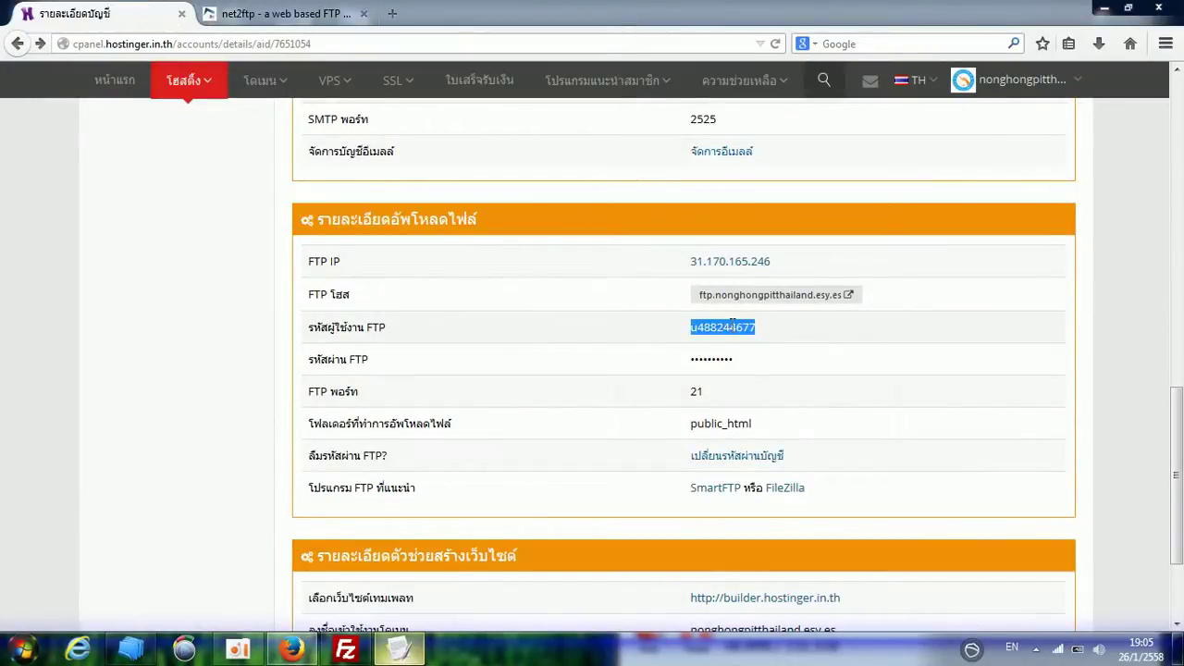
pyautogui.rightClick(731, 325)
pyautogui.click(744, 341)
pyautogui.click(278, 12)
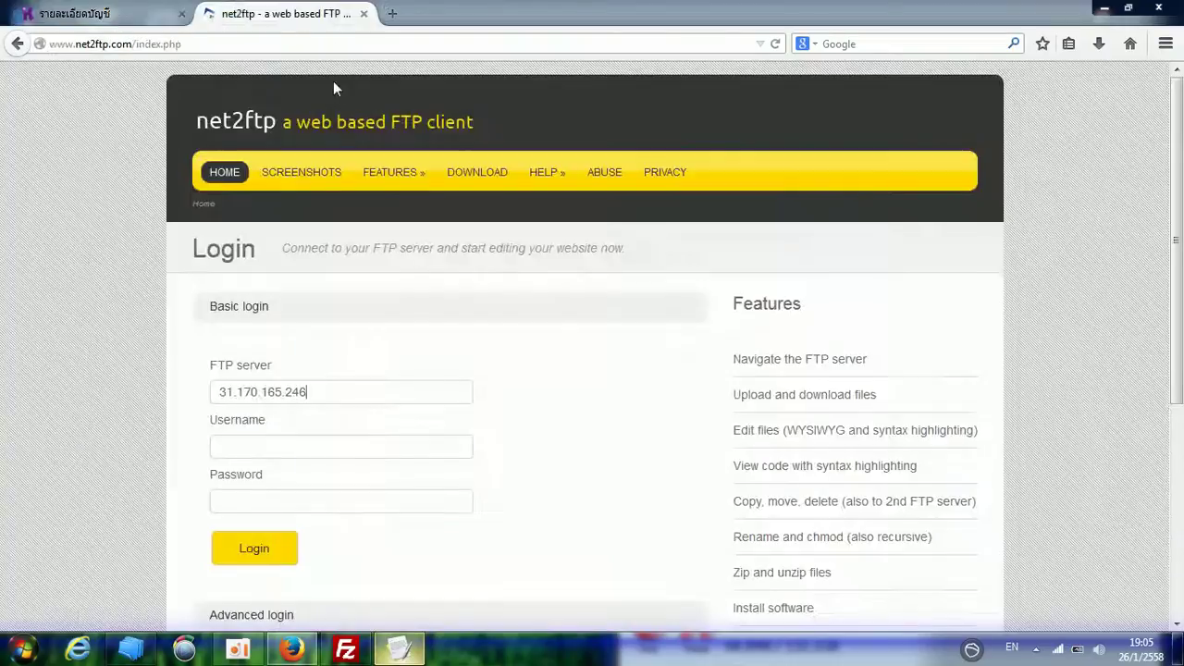
pyautogui.rightClick(397, 450)
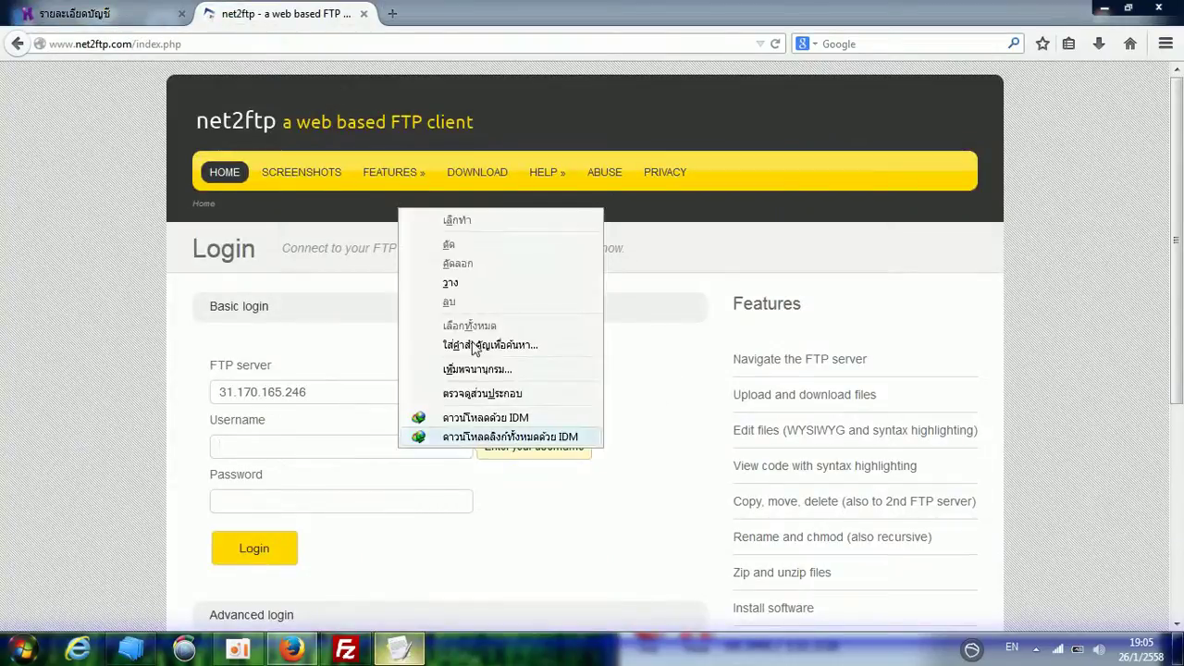
pyautogui.click(460, 283)
# - Enter the FTP password, log in to net2ftp, and dismiss the browser's offer to save the password
pyautogui.click(384, 499)
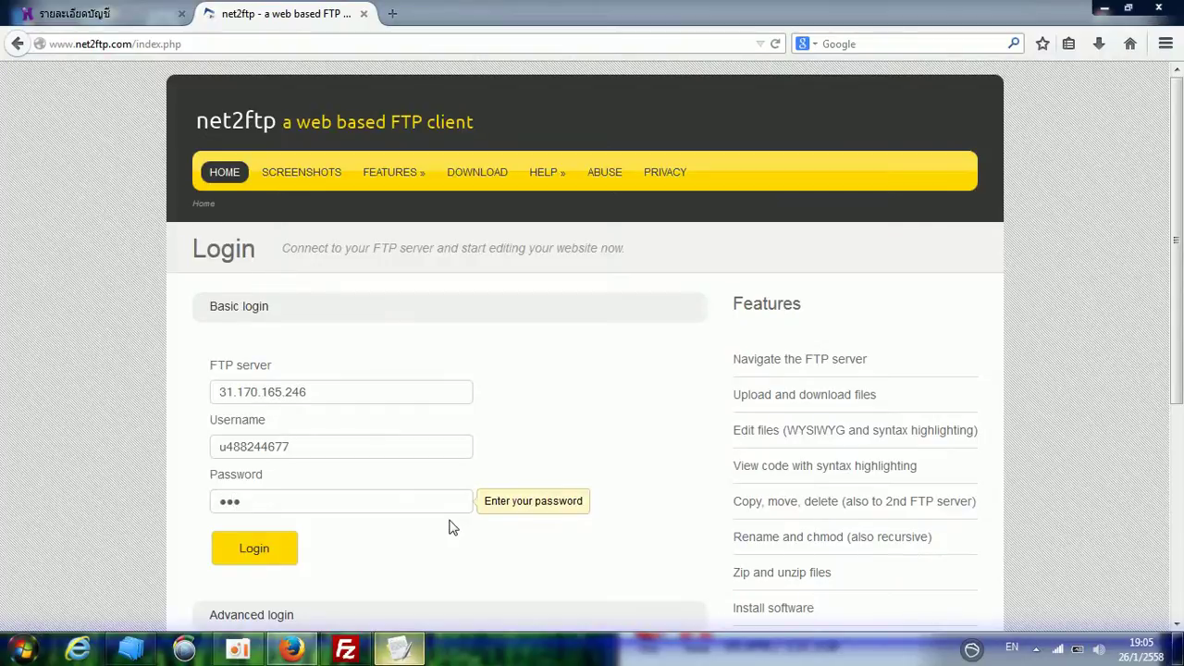
pyautogui.write('*')
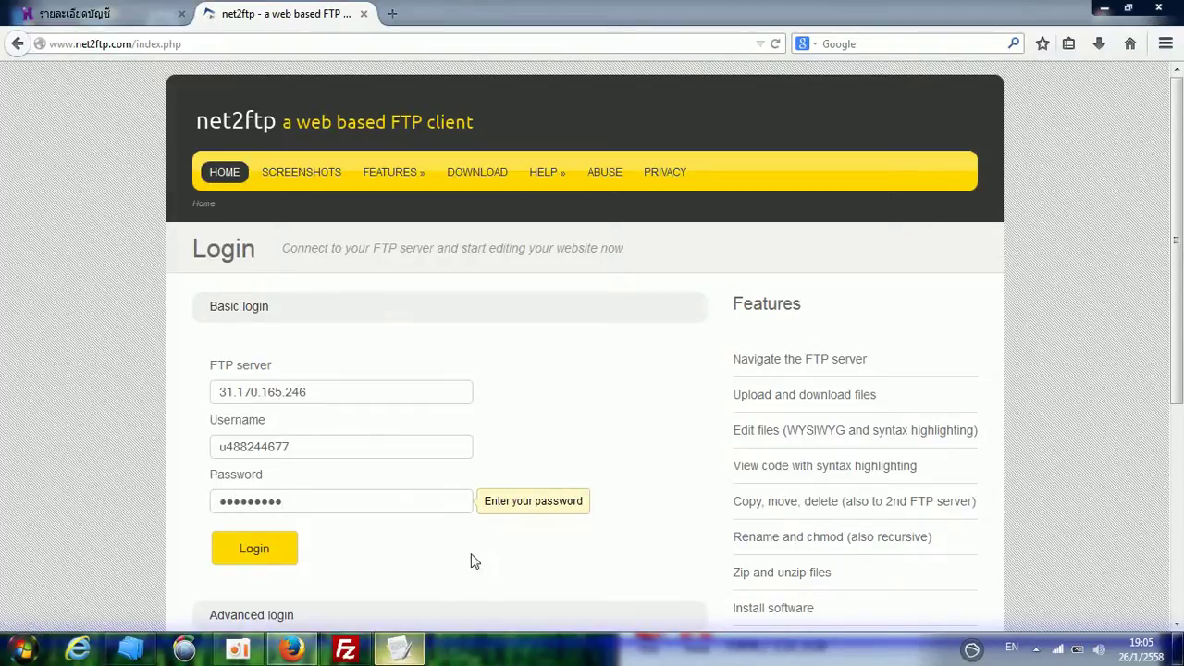
pyautogui.click(286, 547)
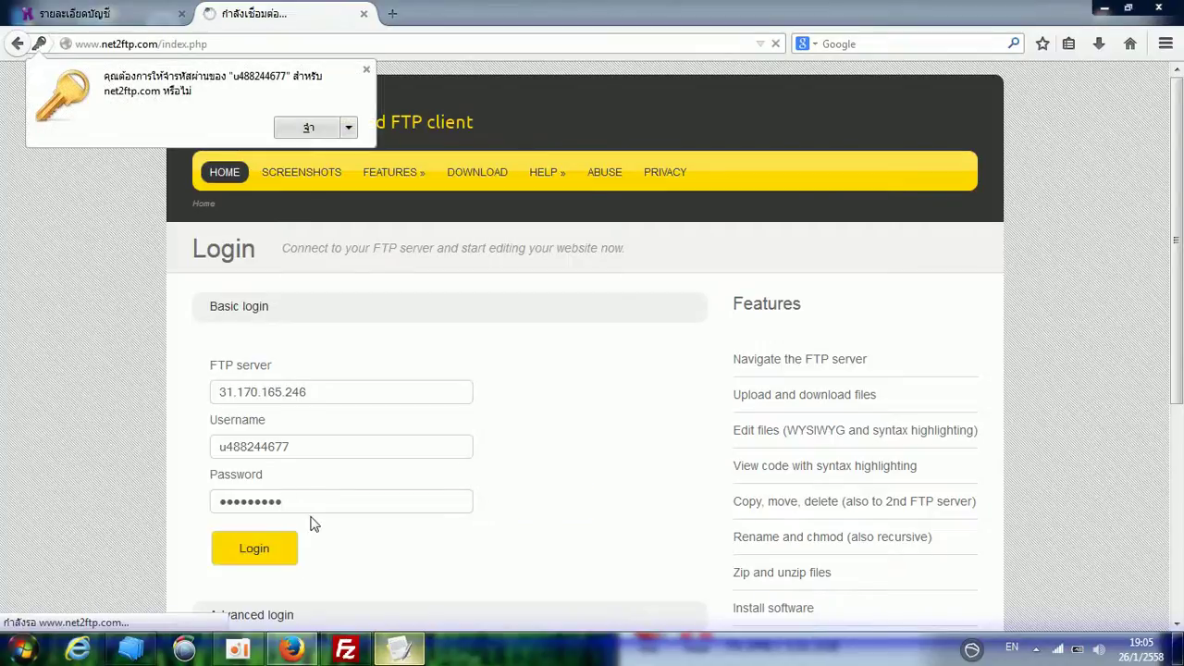
pyautogui.click(366, 70)
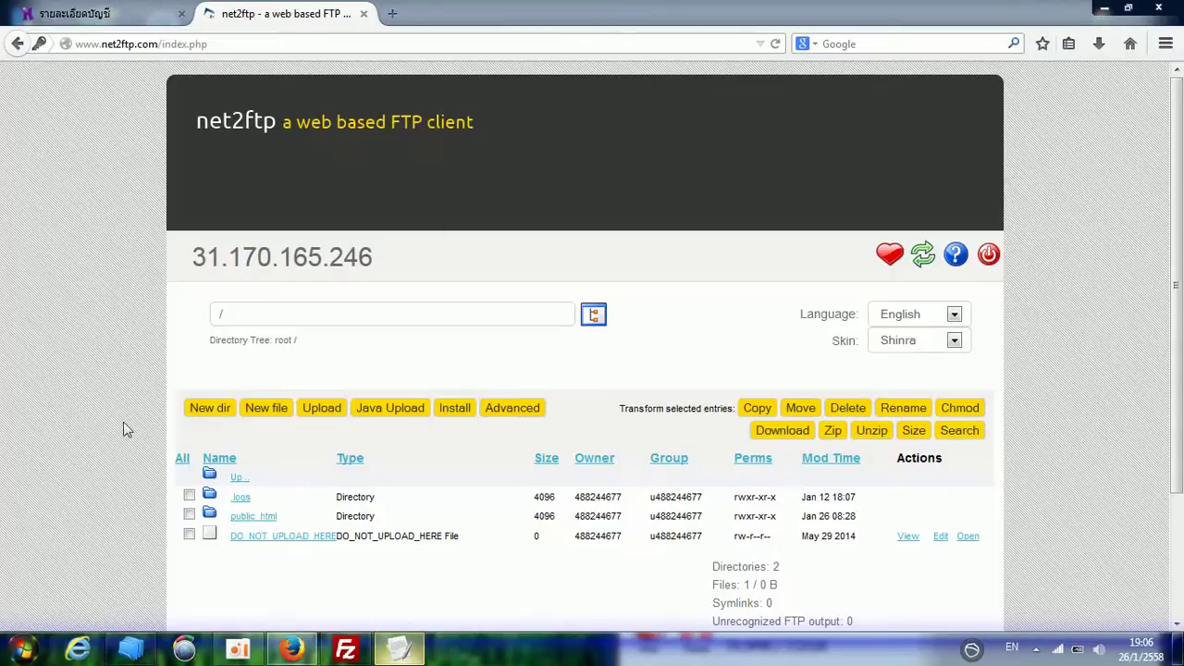
# - Open the public_html folder in net2ftp and compare its contents with the remote folder in FileZilla
pyautogui.click(250, 517)
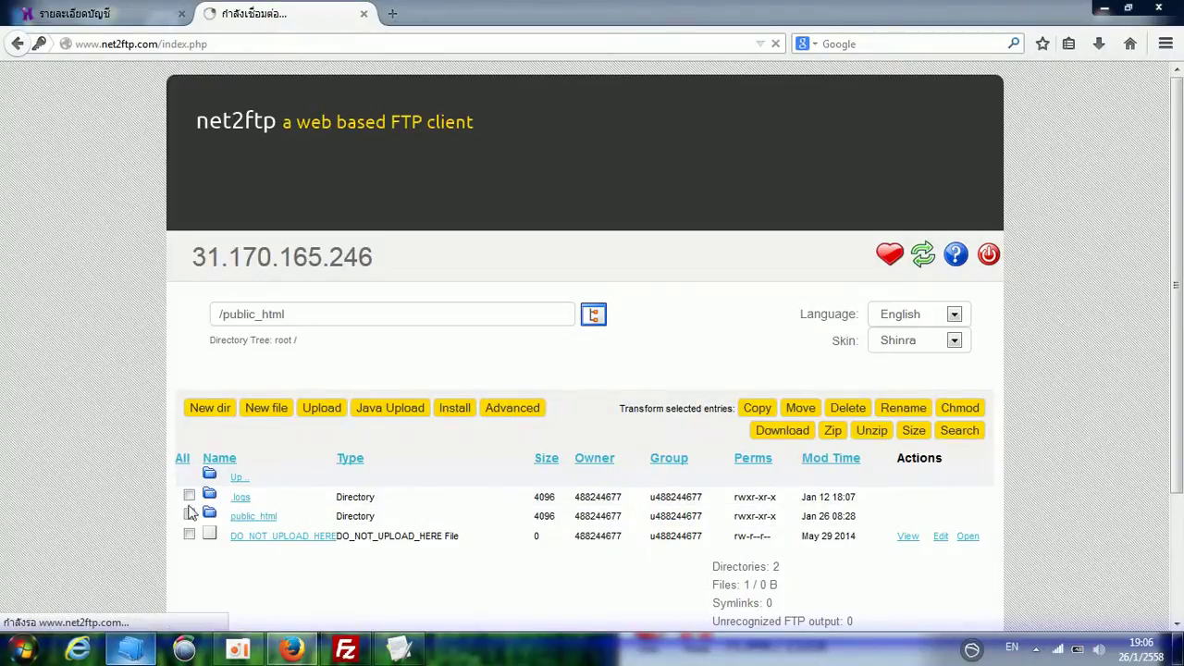
pyautogui.click(266, 525)
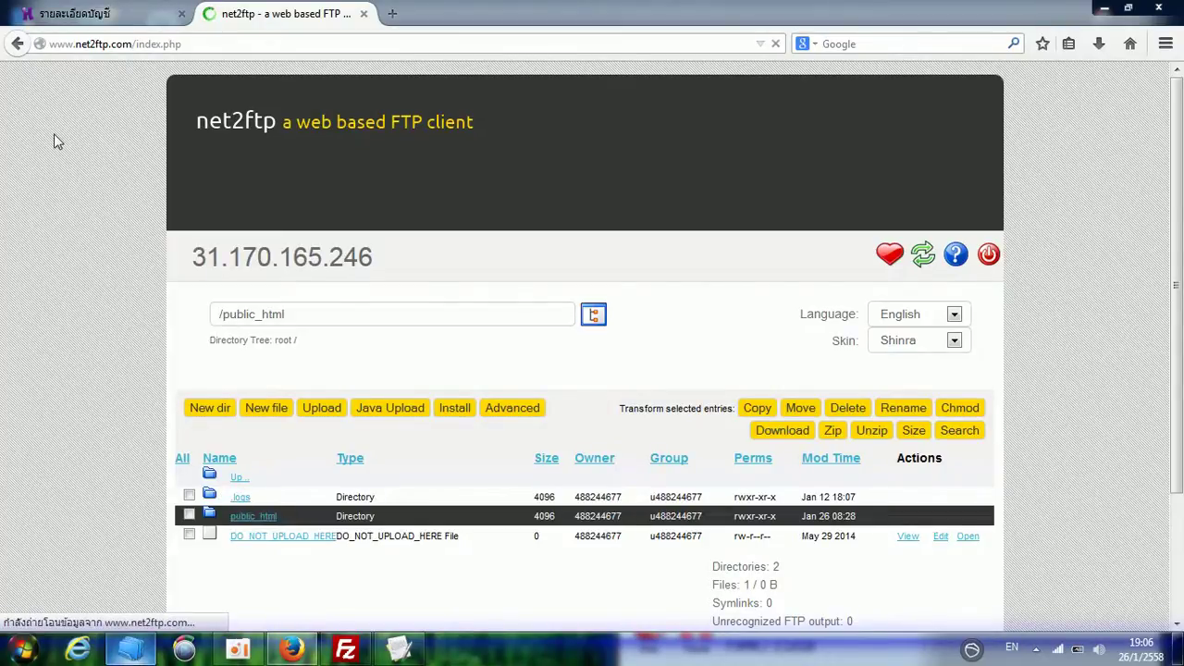
pyautogui.click(345, 650)
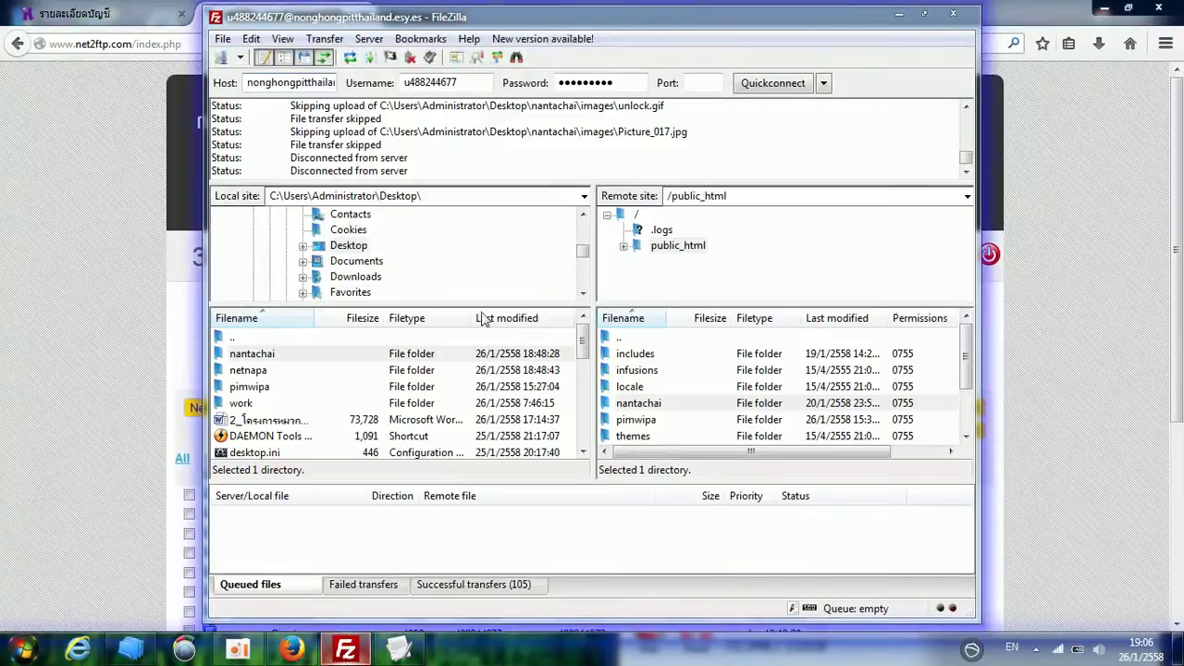
pyautogui.click(290, 650)
pyautogui.scroll(-3, 104, 372)
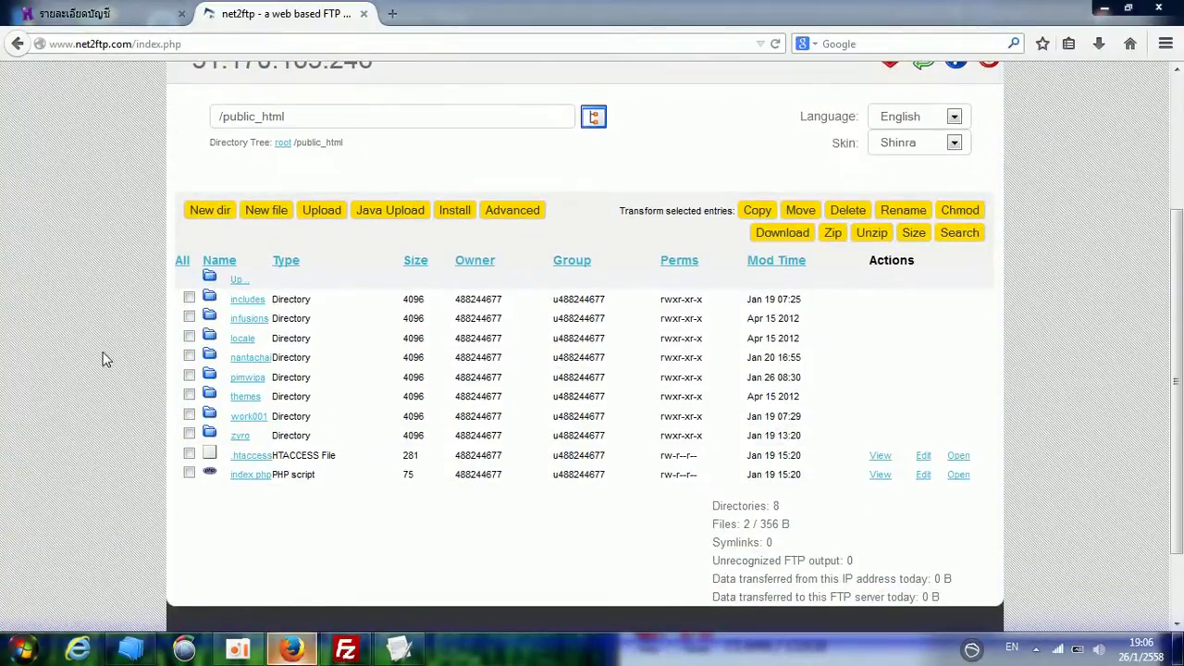
# - Open the nantachai folder in net2ftp, check its address in Notepad, and look through the uploaded files down to the index pages
pyautogui.click(250, 362)
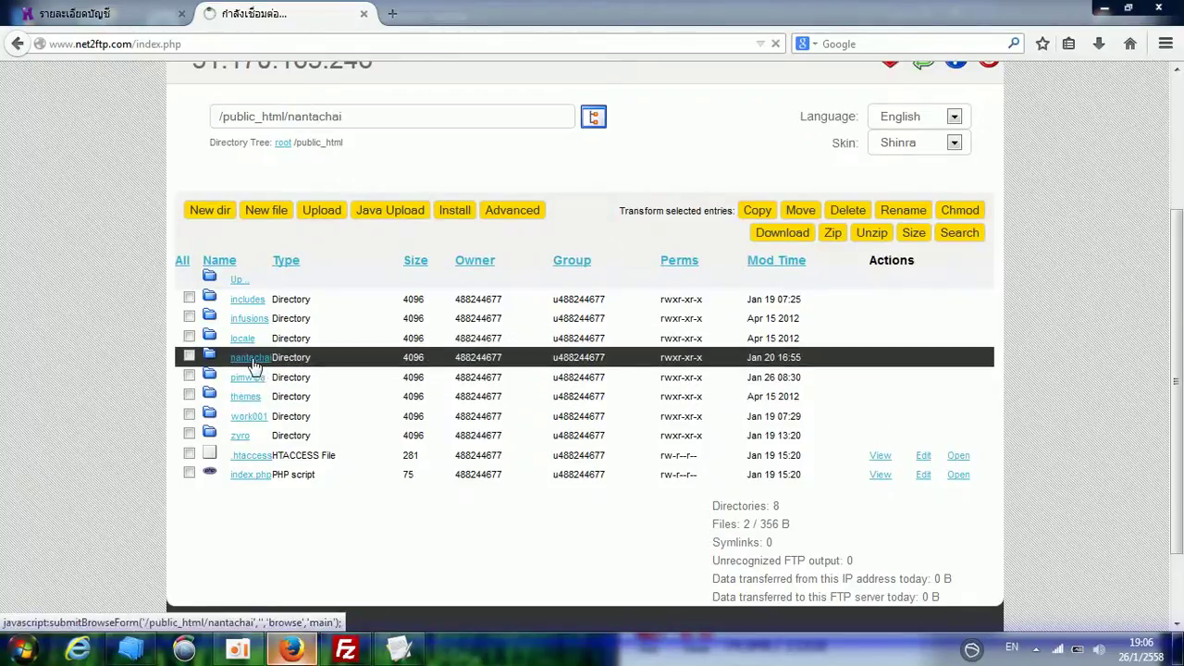
pyautogui.click(255, 363)
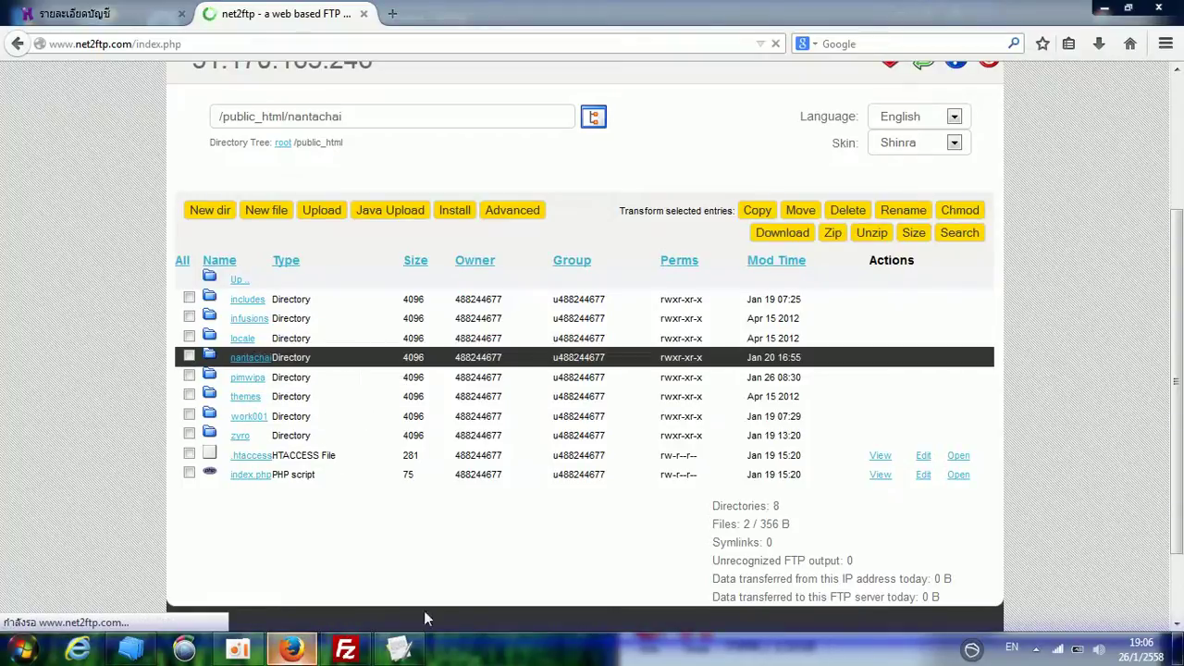
pyautogui.click(398, 649)
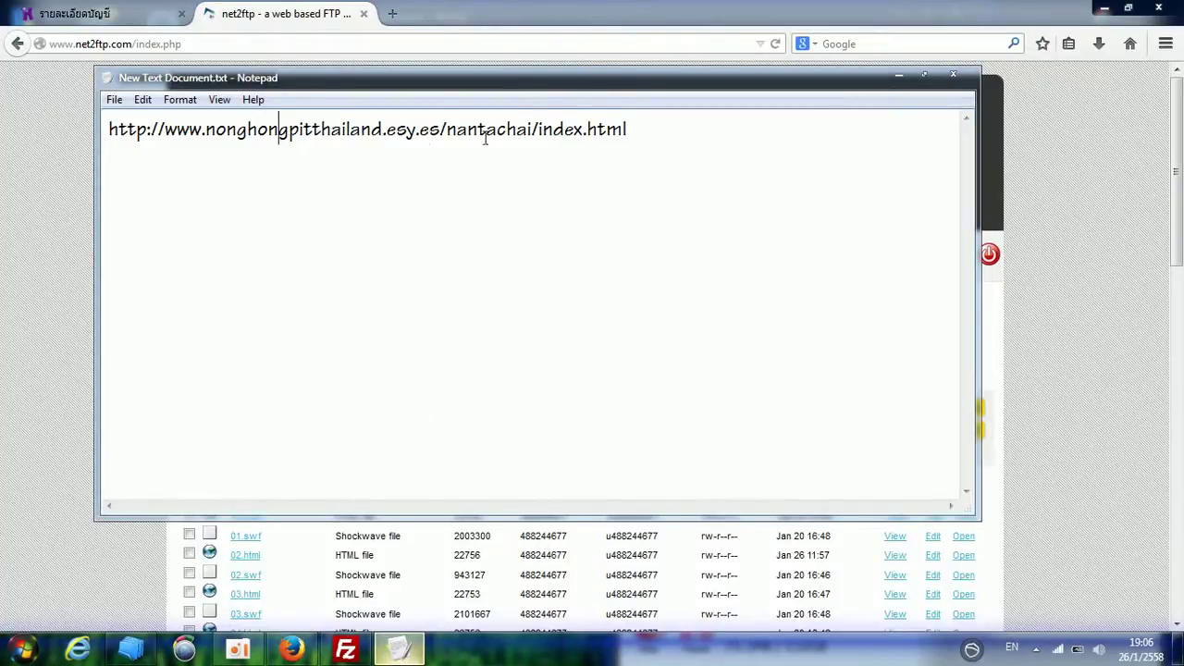
pyautogui.click(50, 278)
pyautogui.scroll(-5, 34, 422)
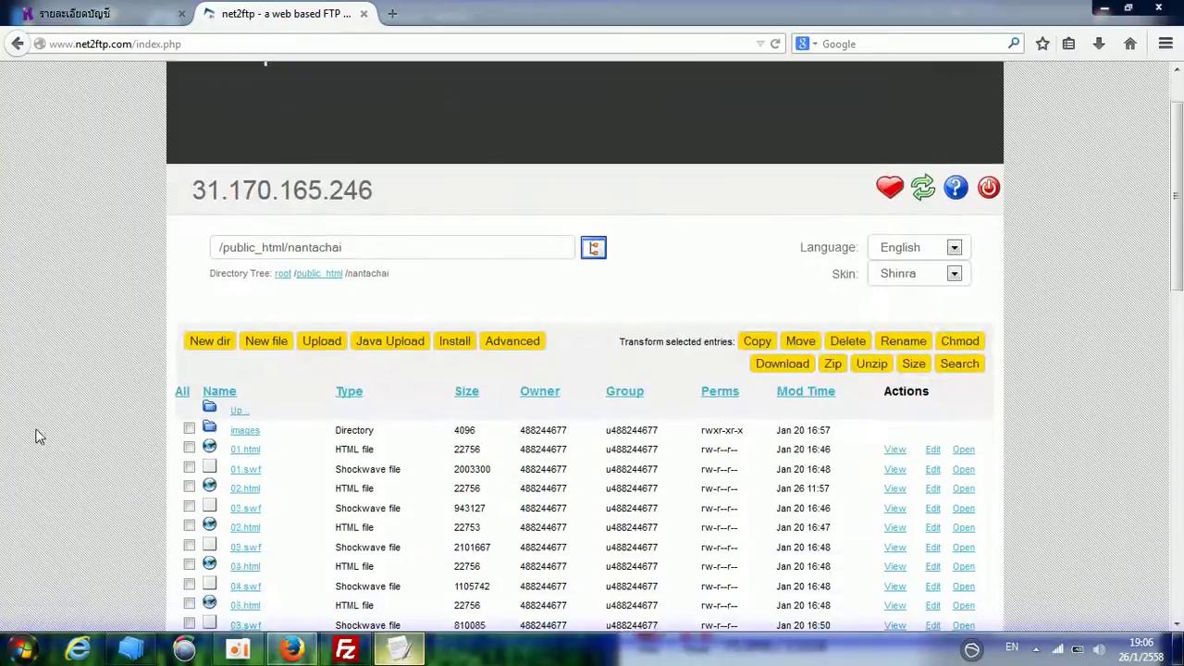
pyautogui.scroll(-2, 27, 426)
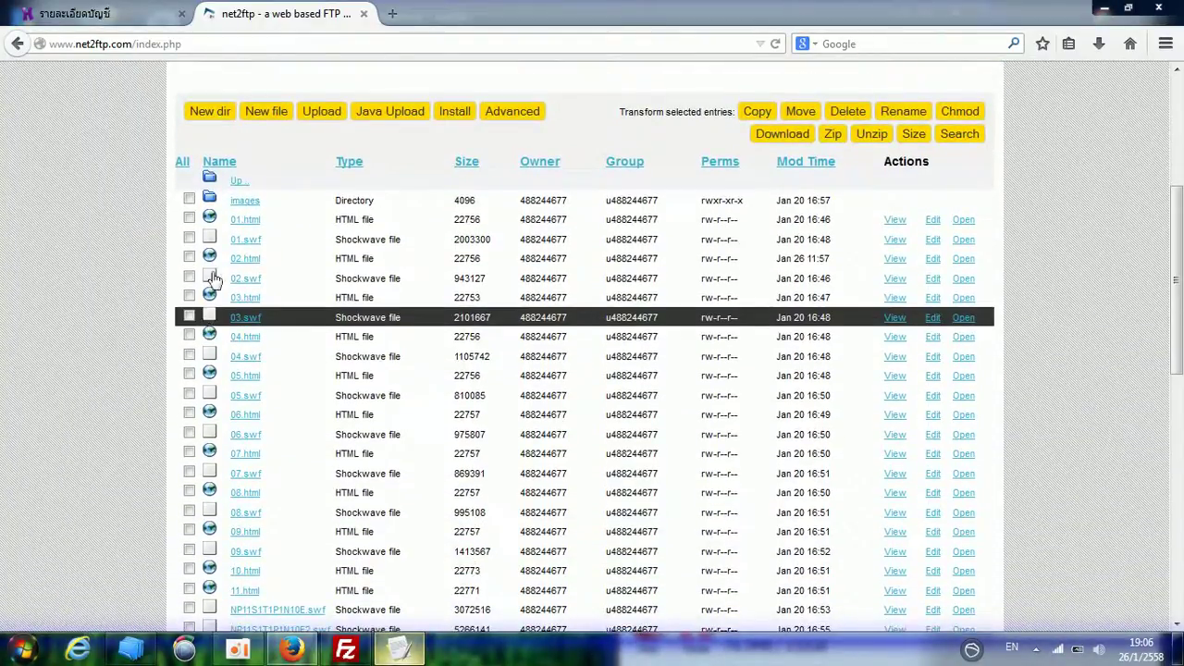
pyautogui.scroll(-2, 59, 321)
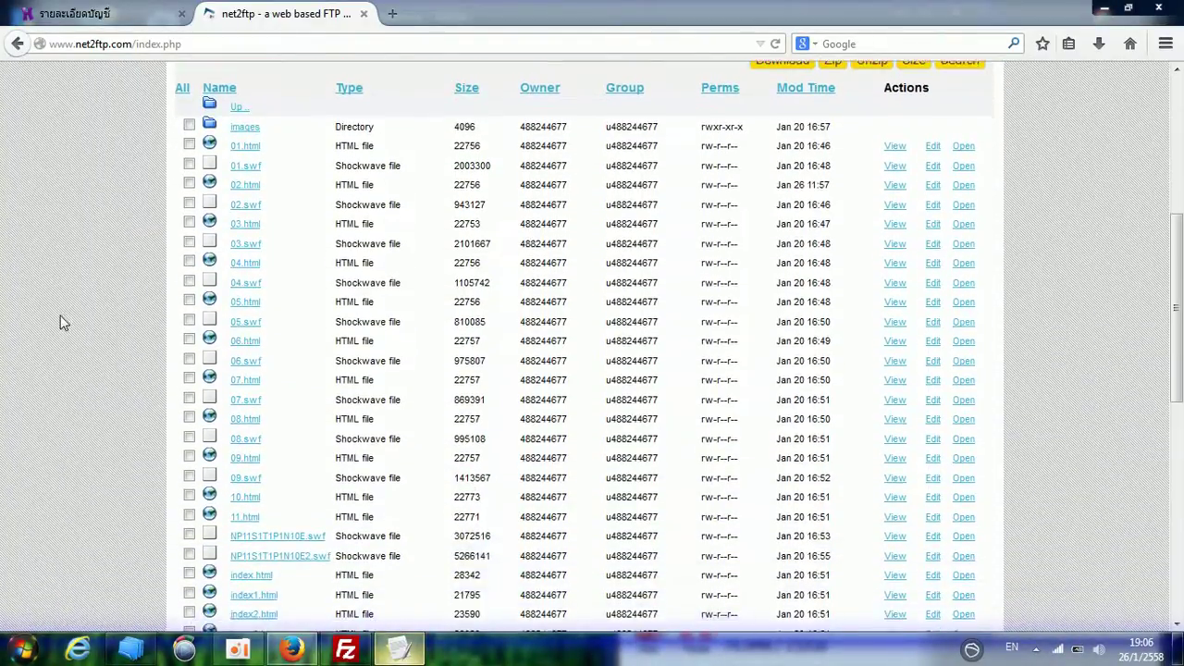
pyautogui.scroll(-3, 59, 322)
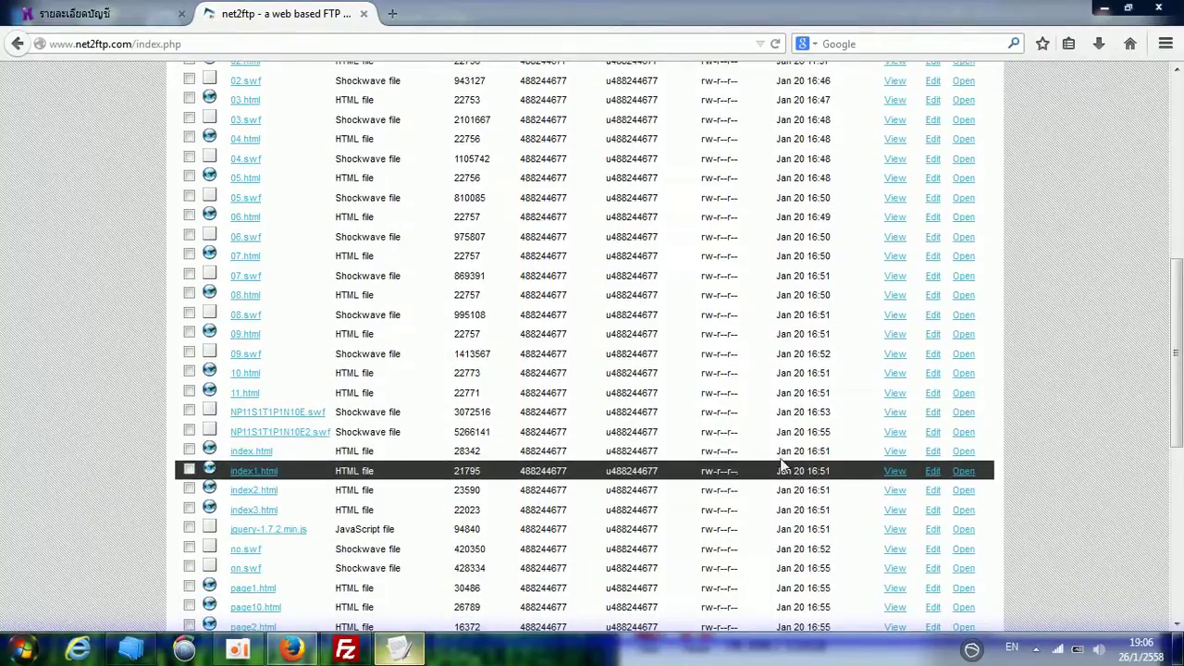
# - Try to open index1.html from the net2ftp file list in a new tab, and close that tab
pyautogui.rightClick(959, 476)
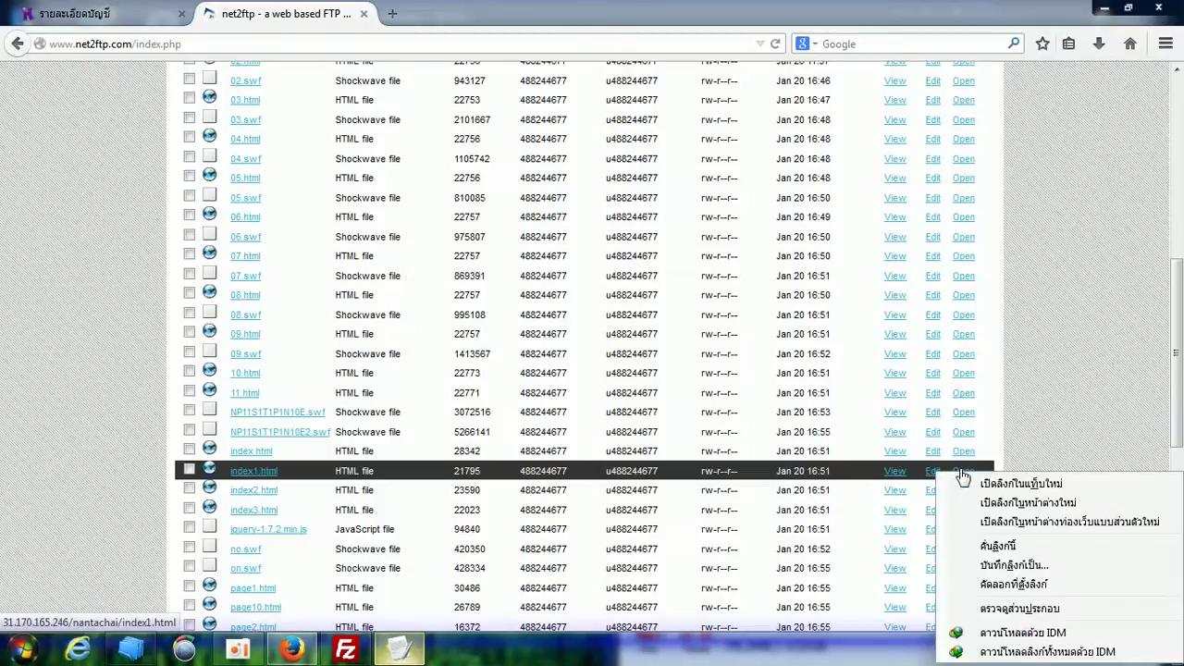
pyautogui.click(1020, 484)
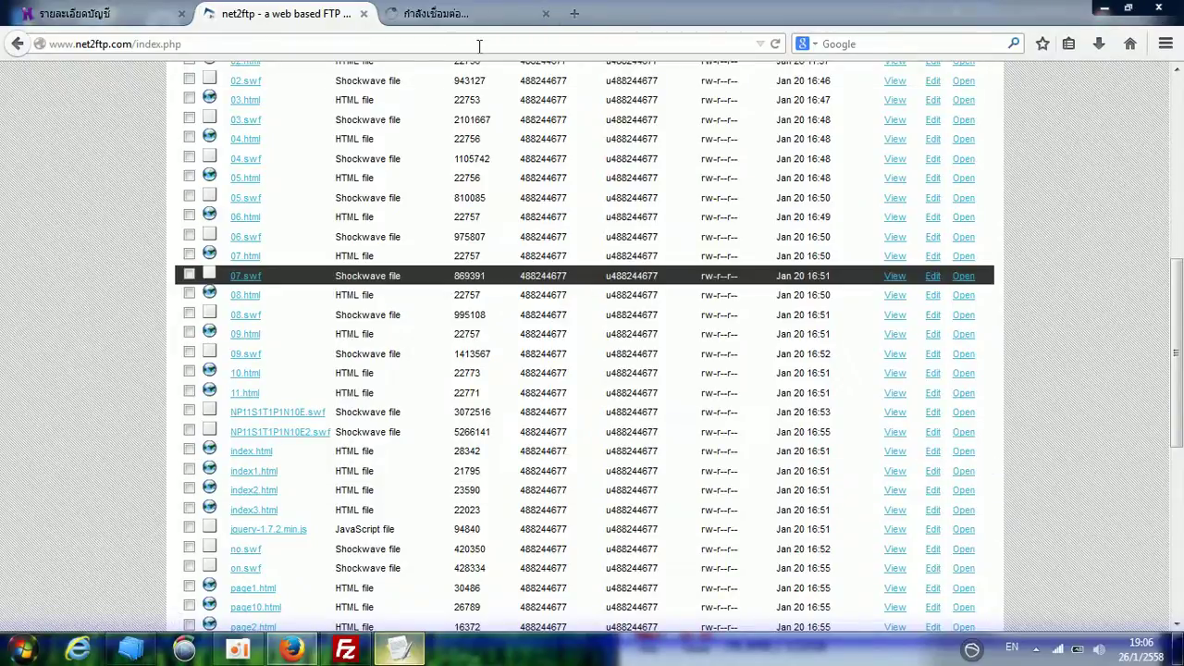
pyautogui.click(435, 13)
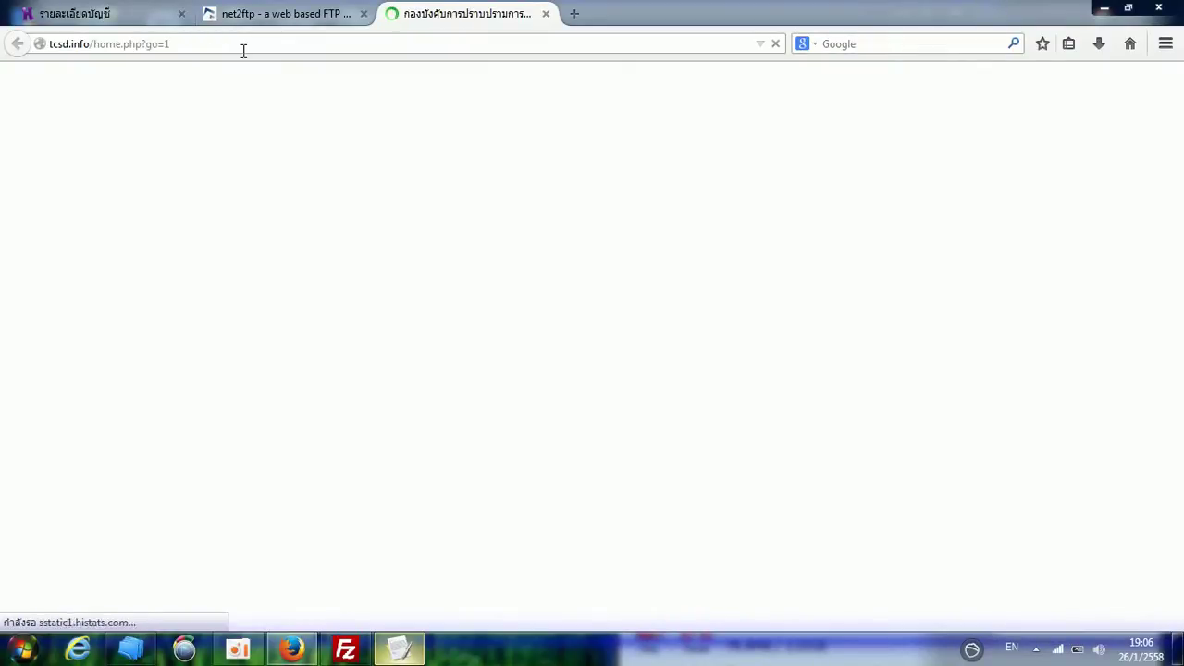
pyautogui.click(545, 14)
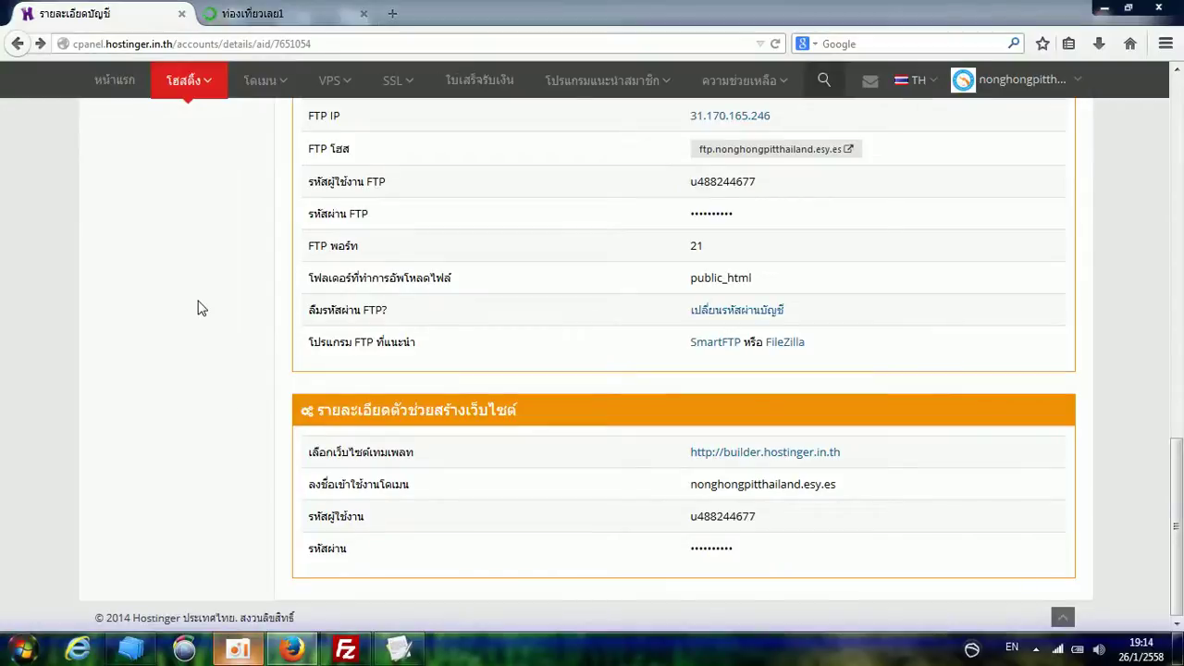
# - Switch to the uploaded website's tab and examine nantachai/index.html from the banner down to the page's end
pyautogui.click(240, 15)
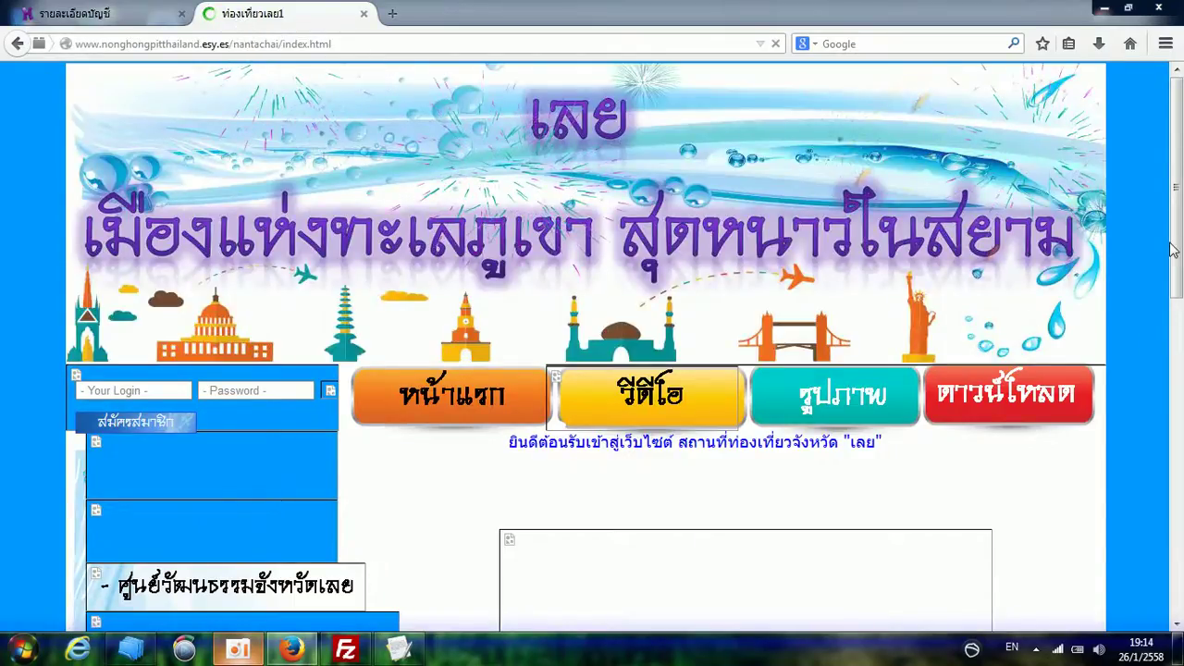
pyautogui.moveTo(1172, 249); pyautogui.dragTo(1167, 191)
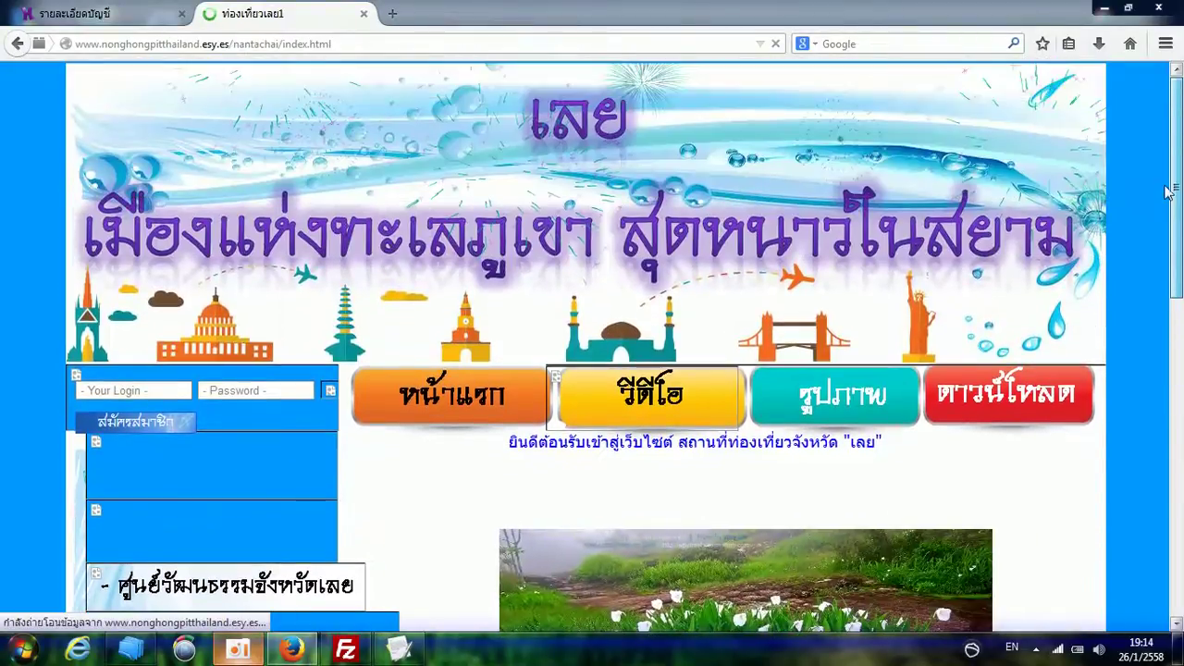
pyautogui.scroll(-5, 1182, 236)
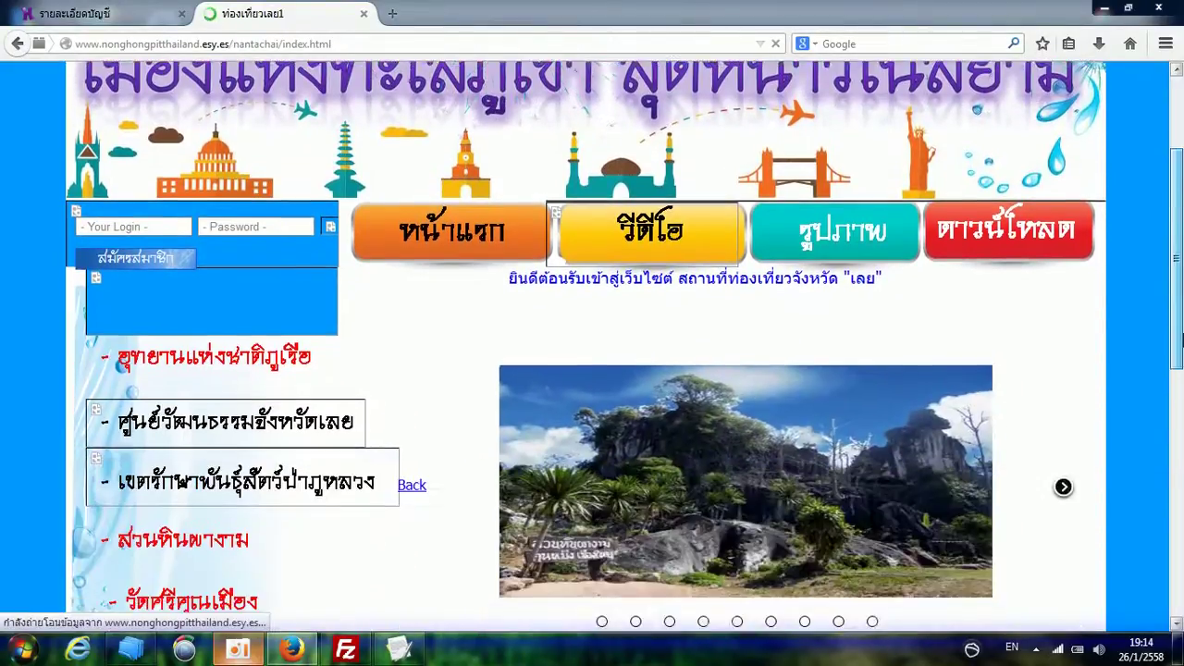
pyautogui.scroll(-6, 591, 352)
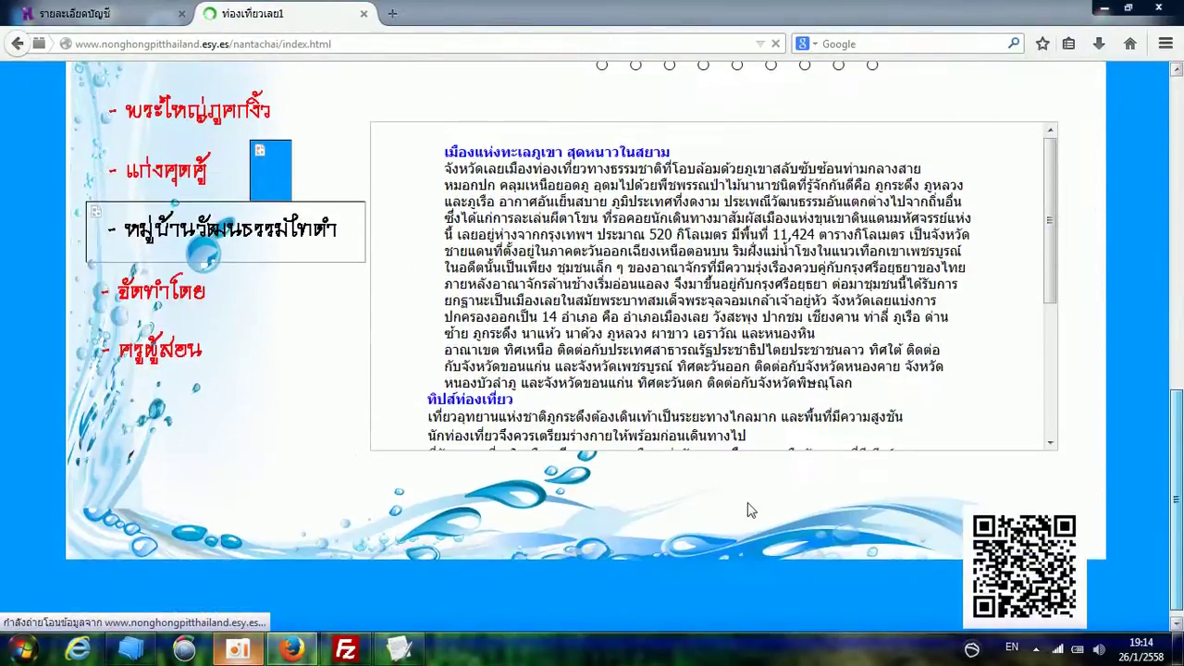
# - Open the website's ครูผู้สอน page (11.html) and examine its content once loaded
pyautogui.click(162, 349)
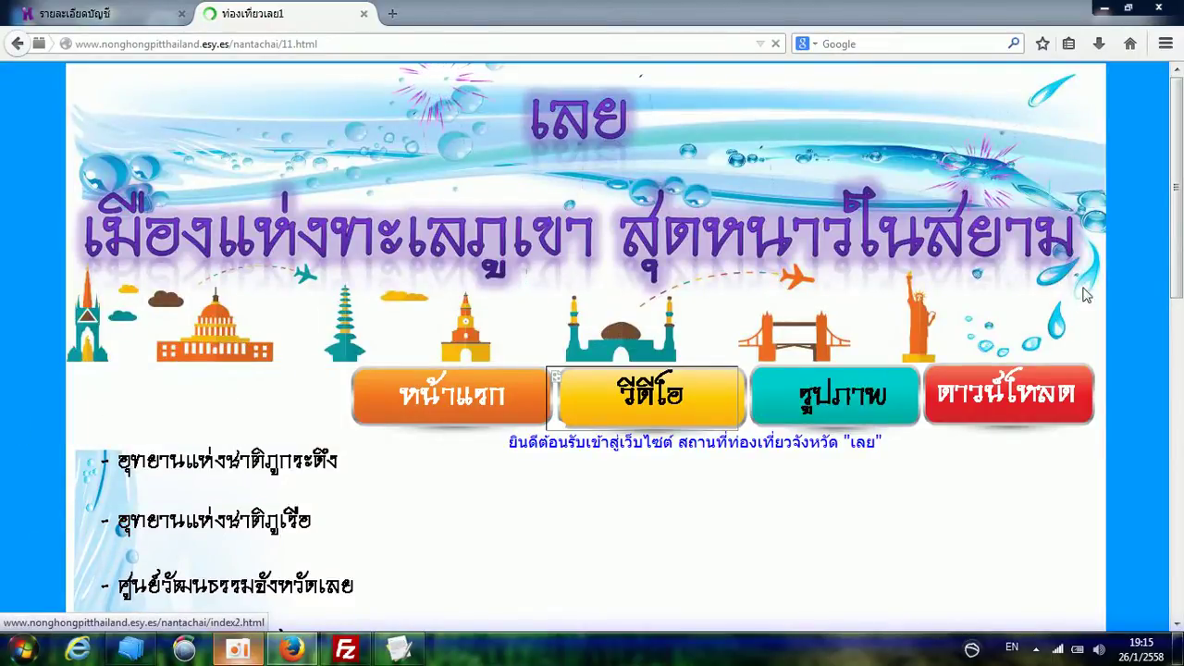
pyautogui.scroll(-5, 331, 313)
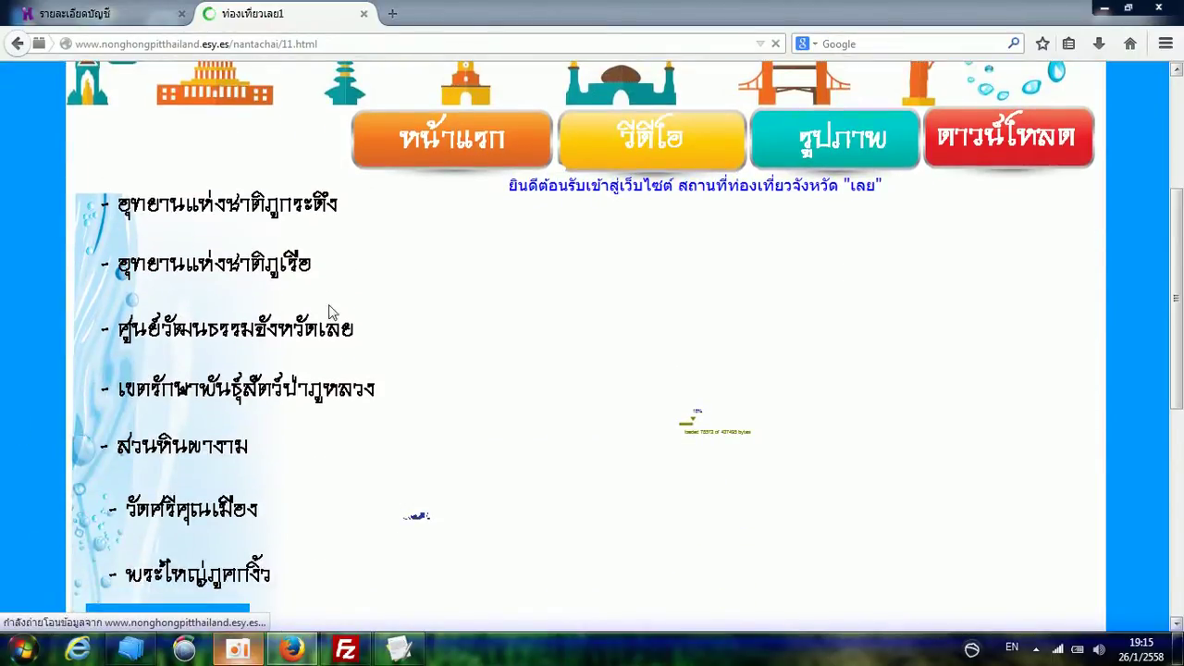
pyautogui.moveTo(1176, 268); pyautogui.dragTo(1148, 239)
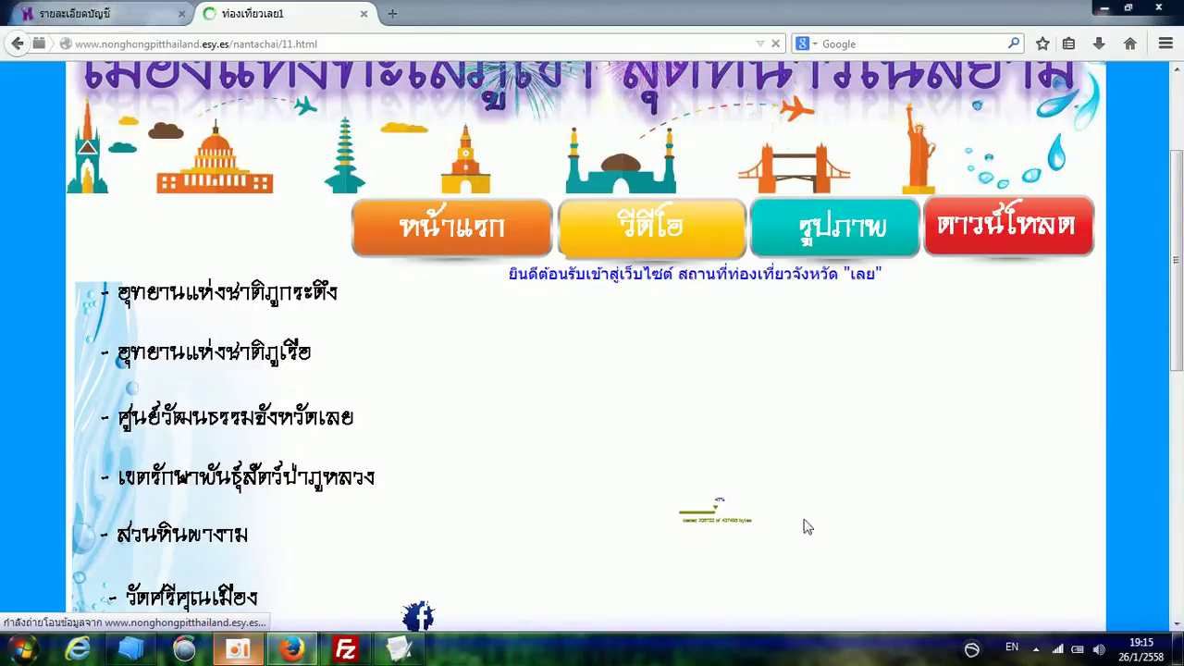
pyautogui.scroll(-1, 1178, 370)
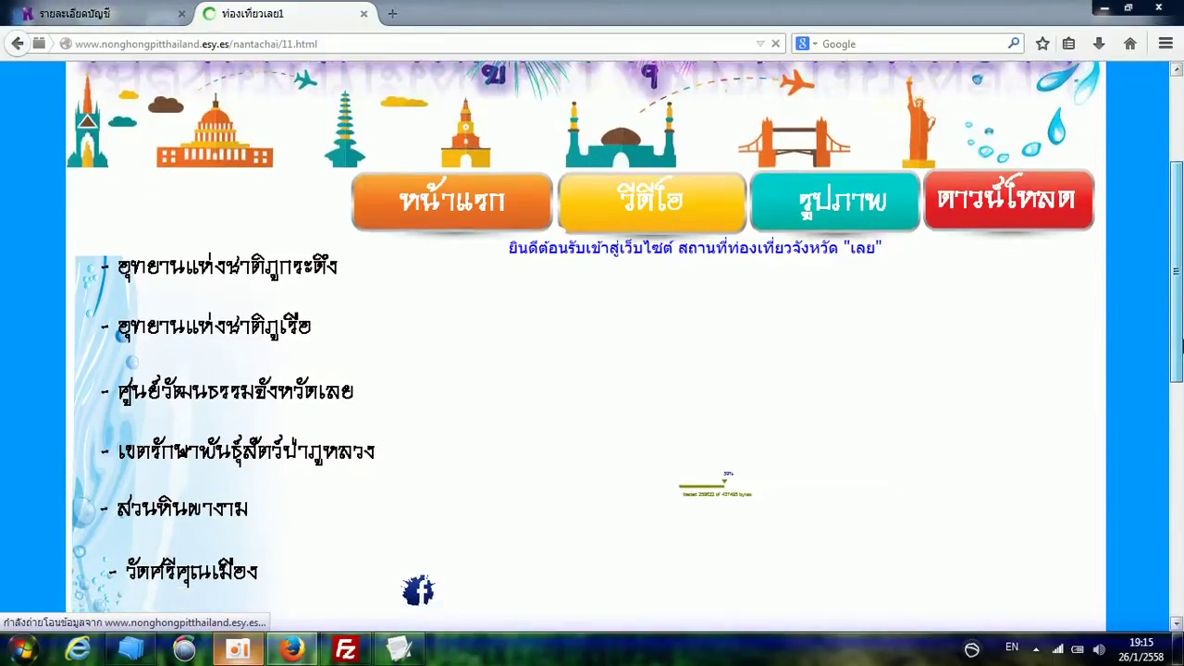
pyautogui.scroll(1, 1181, 340)
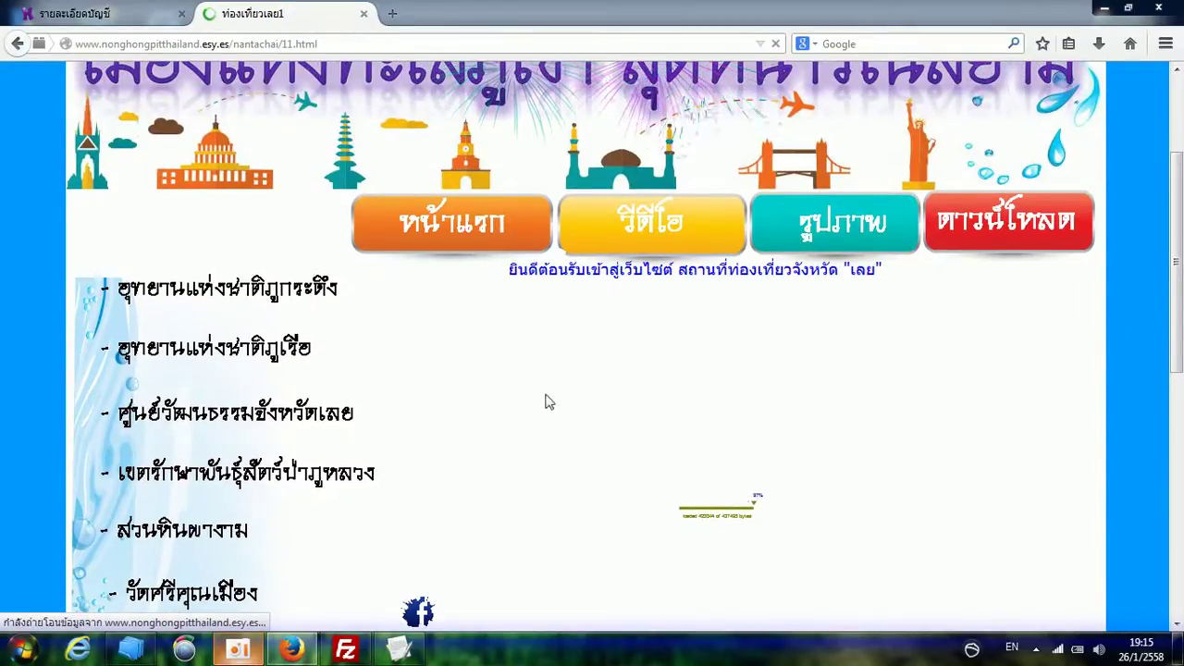
pyautogui.scroll(-1, 1178, 315)
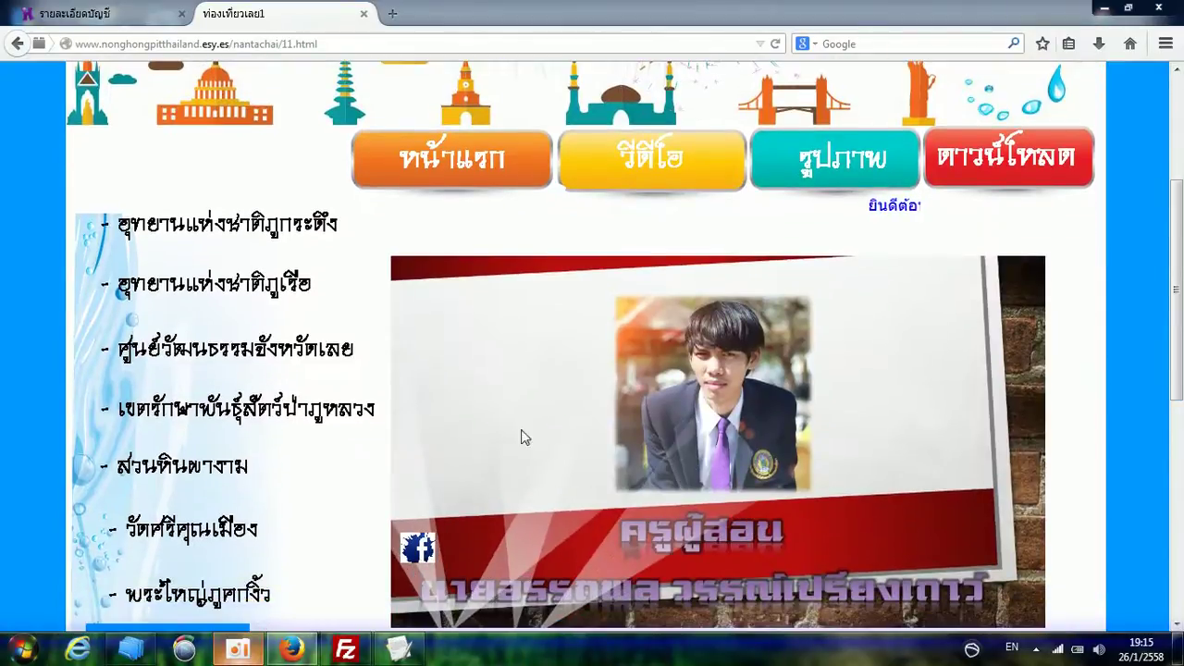
pyautogui.scroll(-4, 1173, 310)
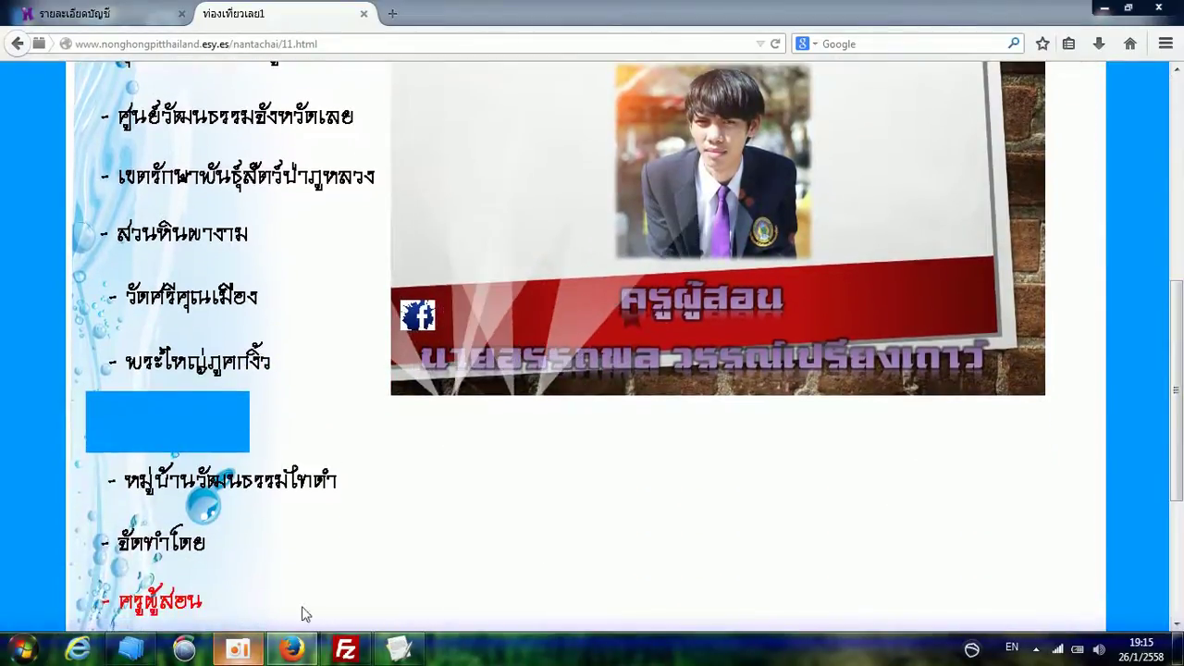
pyautogui.scroll(4, 1170, 305)
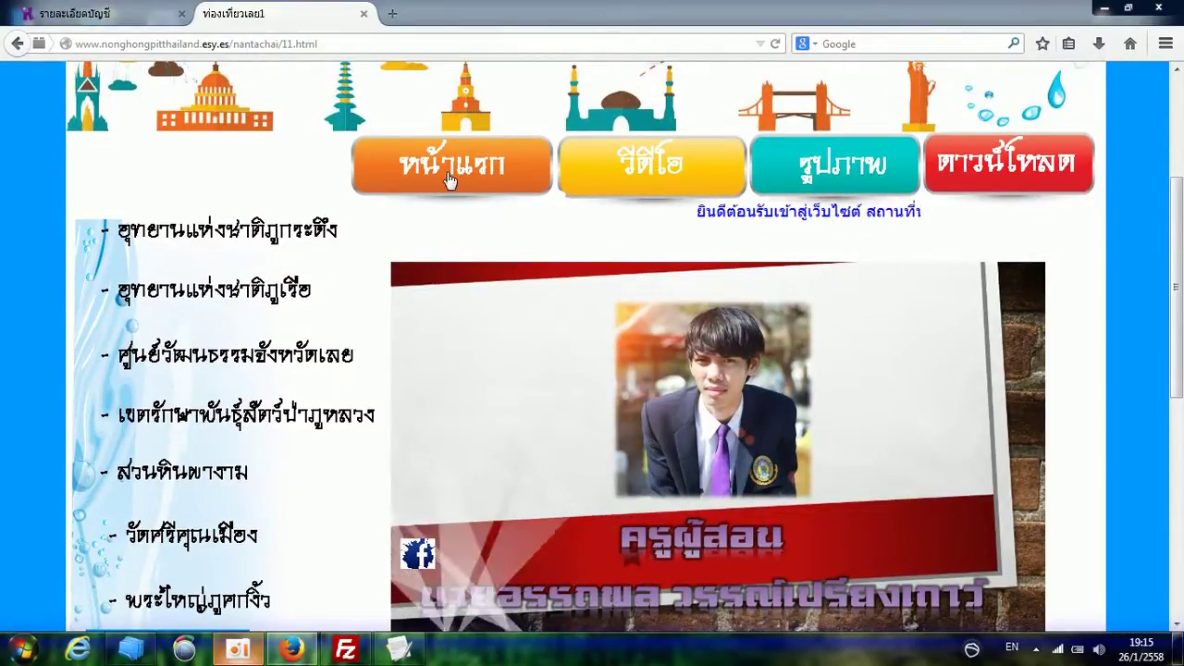
# - Open the website's จัดทำโดย page (10.html) from the site's link list and view its content area
pyautogui.scroll(-1, 1179, 341)
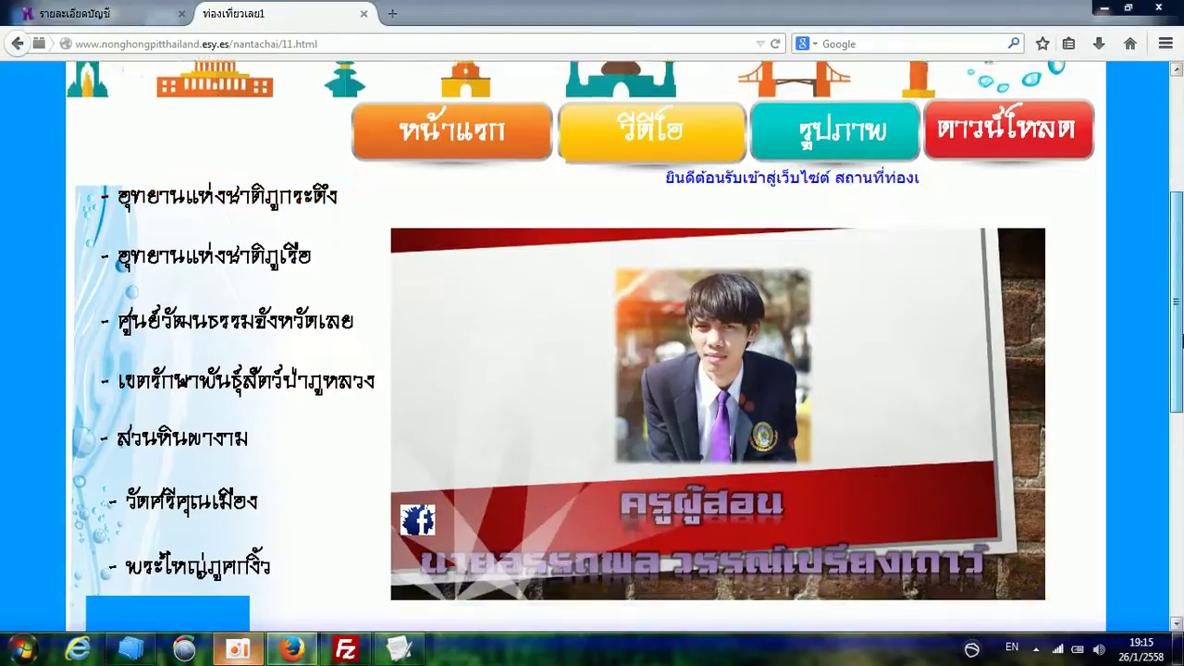
pyautogui.scroll(-14, 1179, 341)
pyautogui.click(222, 216)
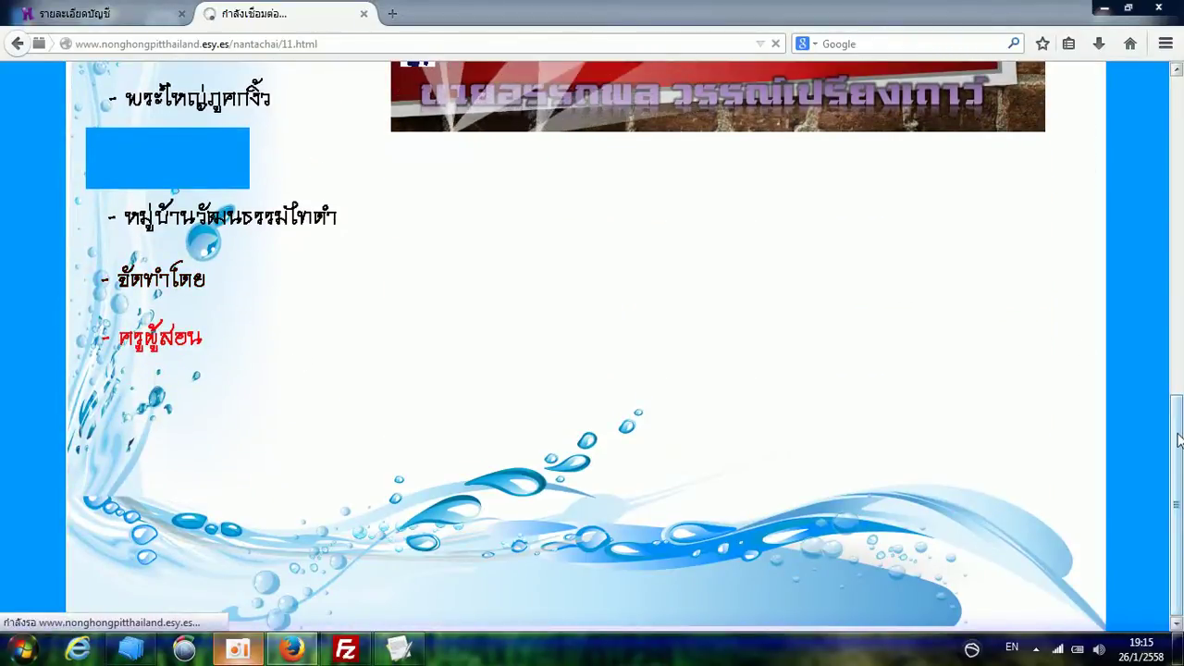
pyautogui.moveTo(1179, 441); pyautogui.dragTo(1134, 163)
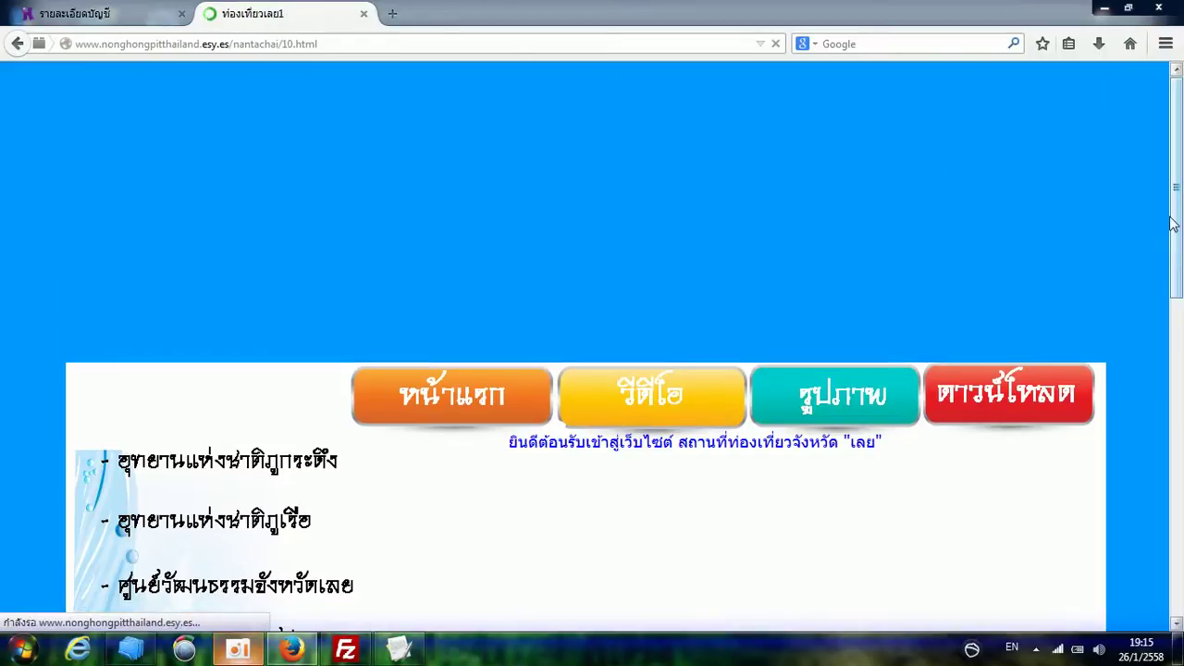
pyautogui.moveTo(1173, 223); pyautogui.dragTo(1176, 259)
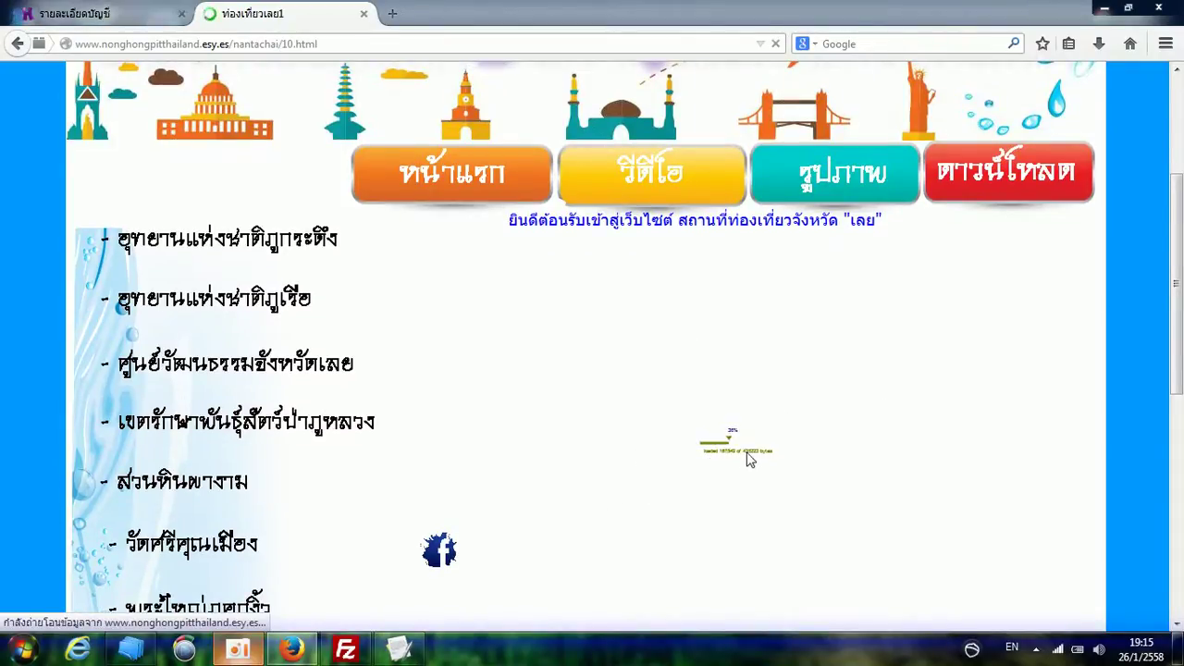
# - Examine the loaded จัดทำโดย page (10.html), from its content picture back up to the banner
pyautogui.click(139, 14)
pyautogui.click(277, 15)
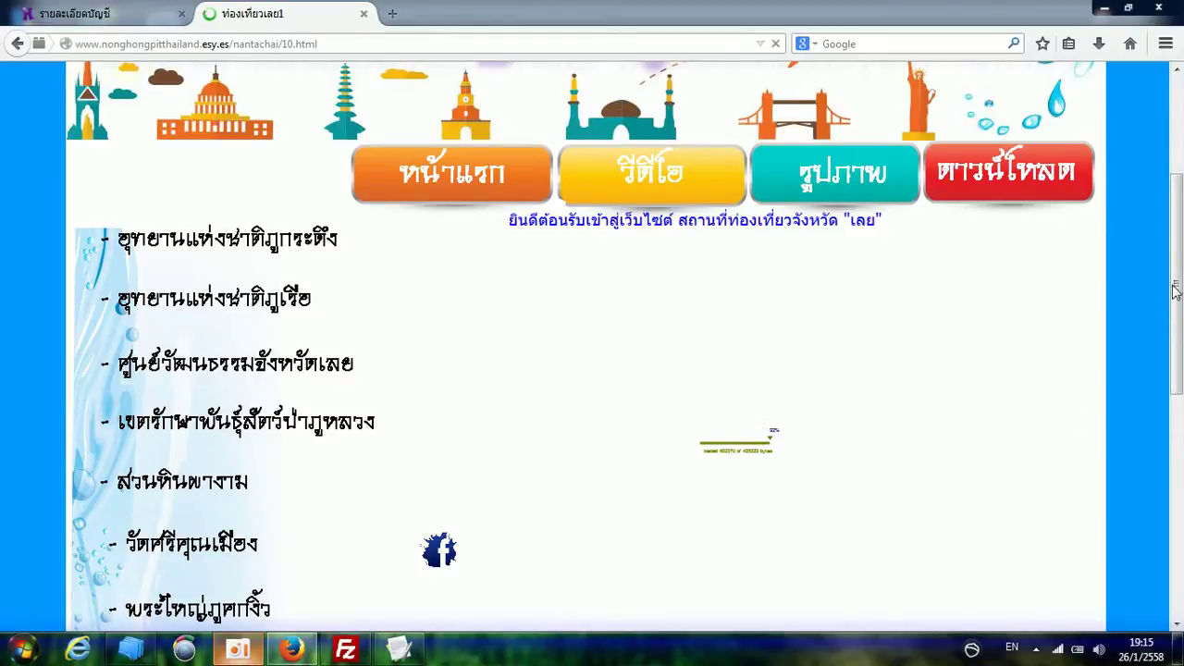
pyautogui.scroll(-1, 1175, 291)
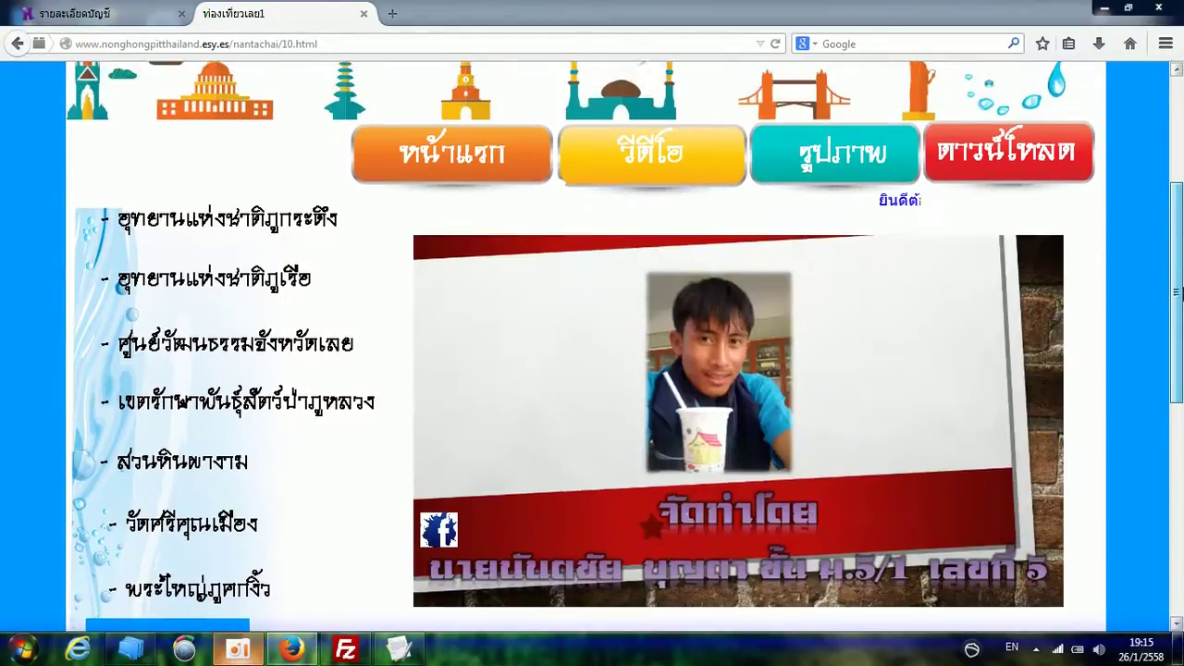
pyautogui.scroll(1, 1177, 292)
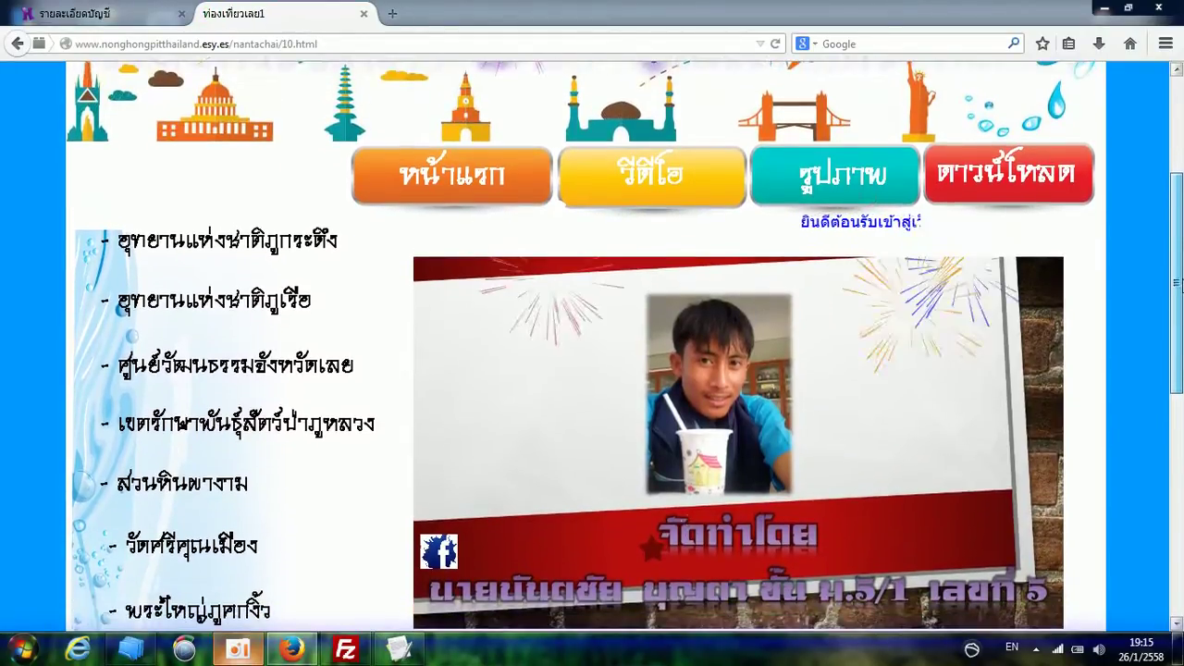
pyautogui.scroll(3, 1177, 284)
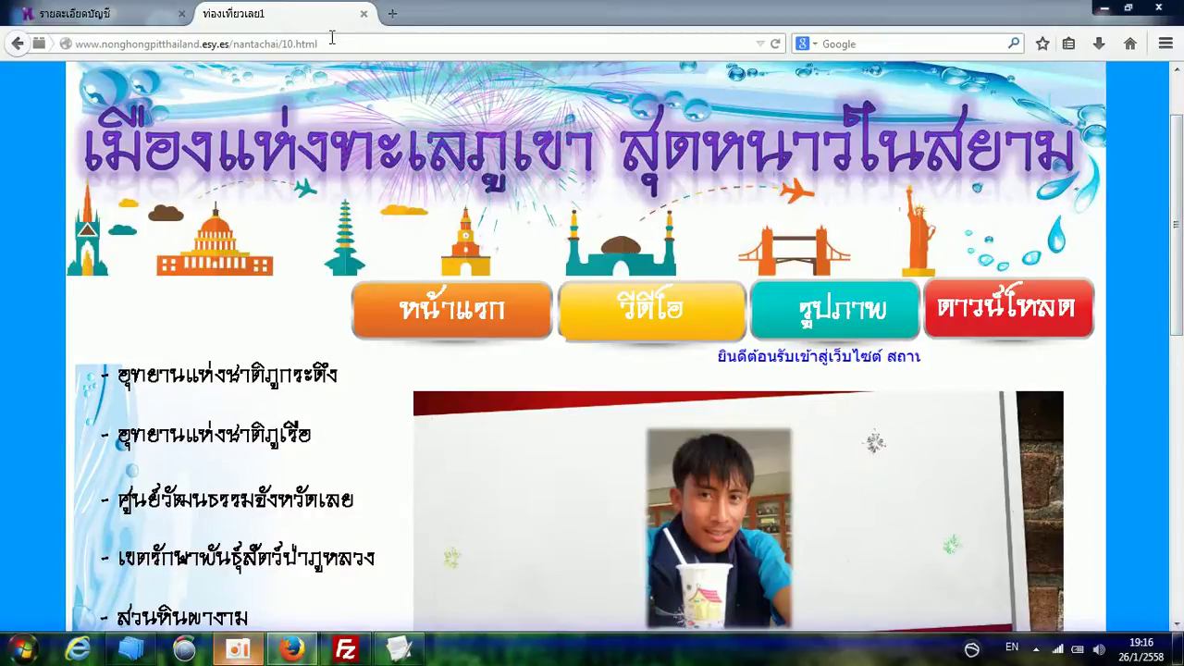
# - Copy the 10.html page's address into the Notepad file a few lines below the existing link, and delete it again
pyautogui.click(254, 40)
pyautogui.rightClick(255, 41)
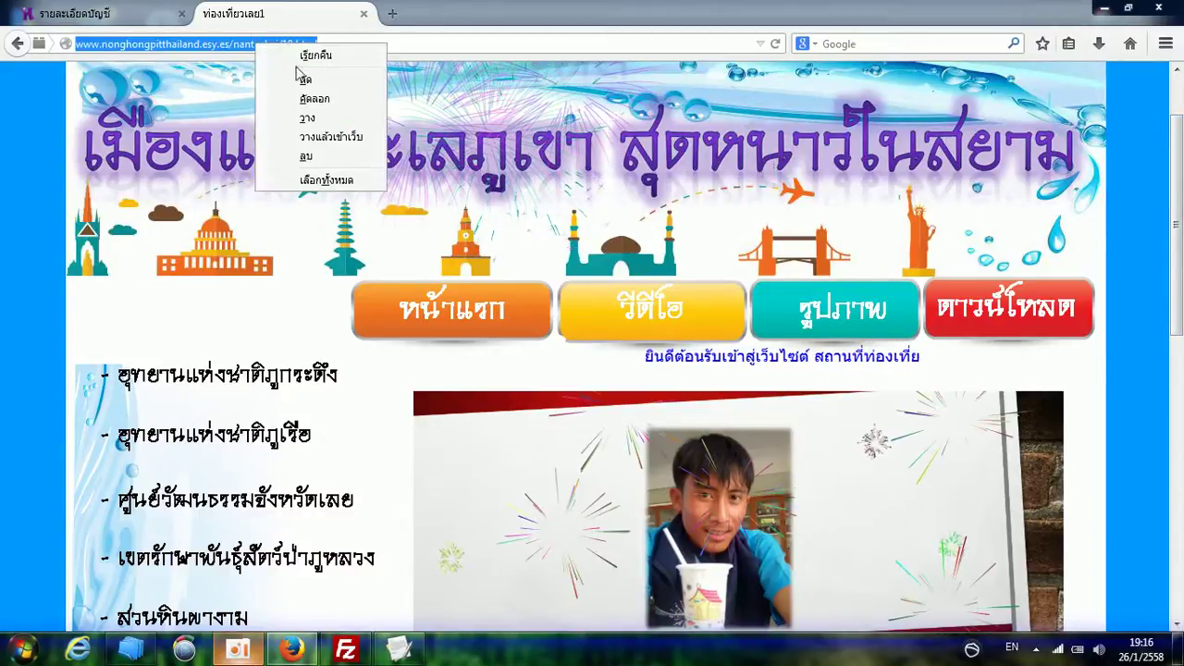
pyautogui.click(305, 97)
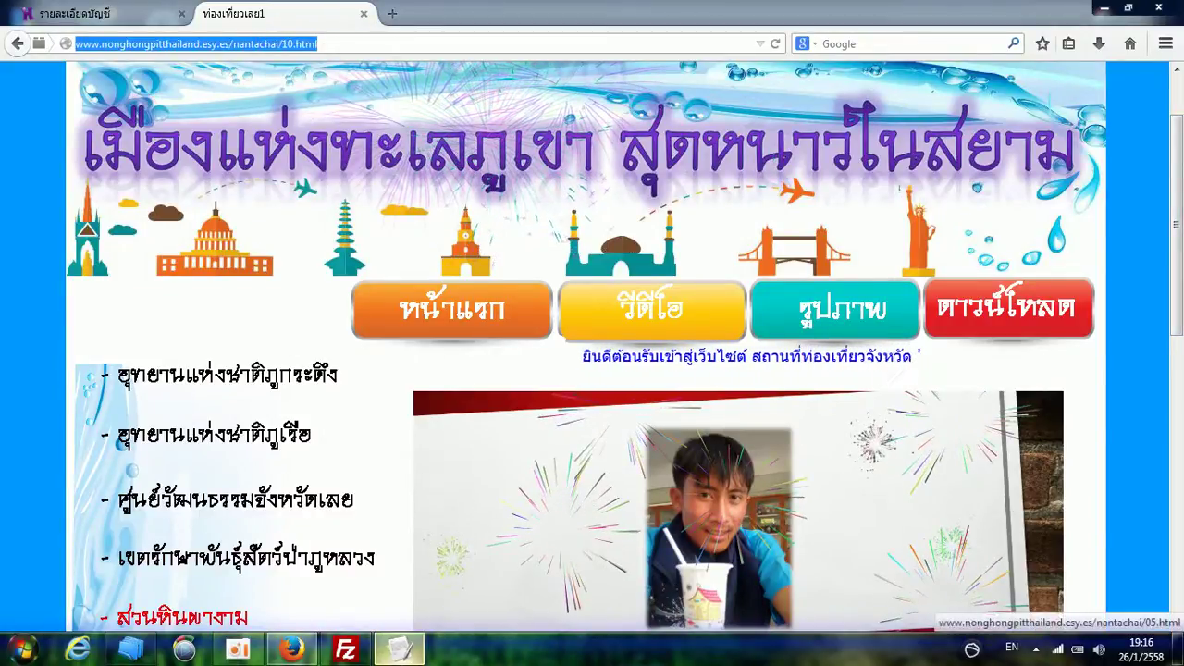
pyautogui.click(399, 649)
pyautogui.click(697, 174)
pyautogui.press('Return')
pyautogui.press('Return')
pyautogui.press('Return')
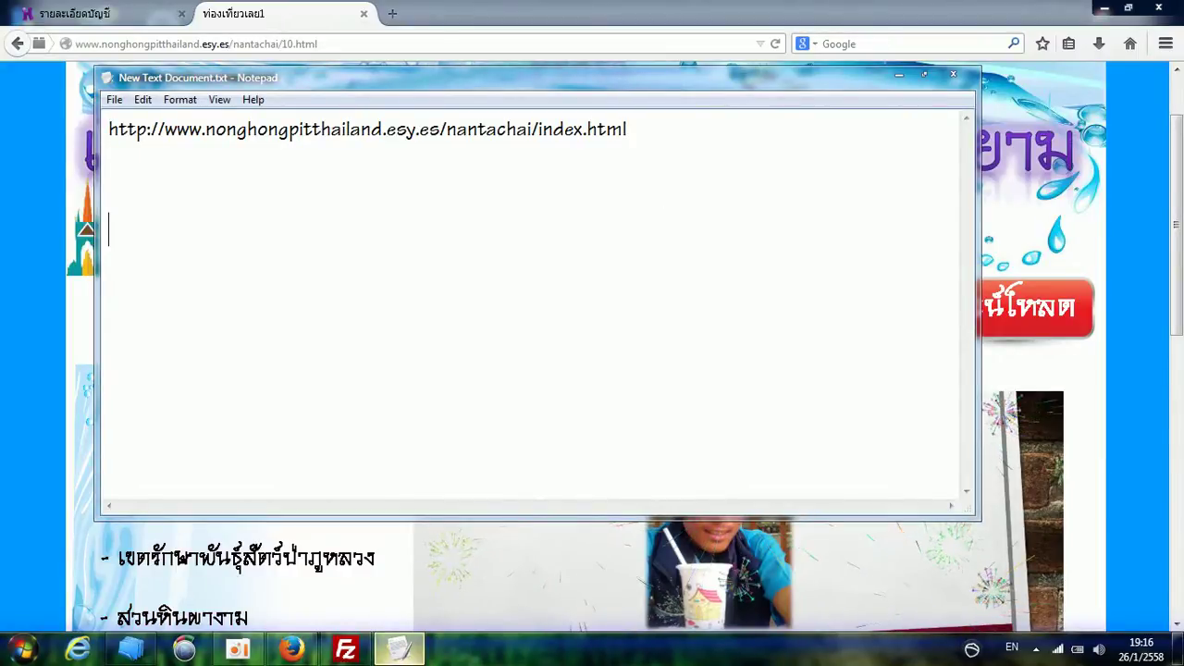
pyautogui.hotkey('ctrl', 'v')
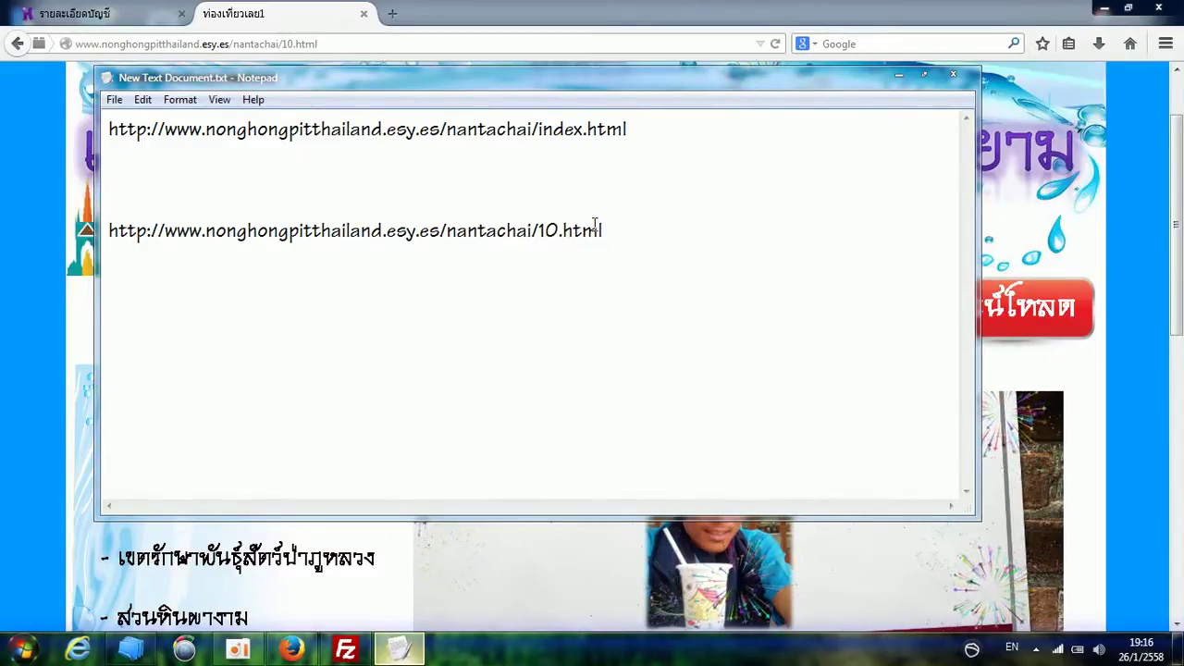
pyautogui.moveTo(603, 225); pyautogui.dragTo(109, 259)
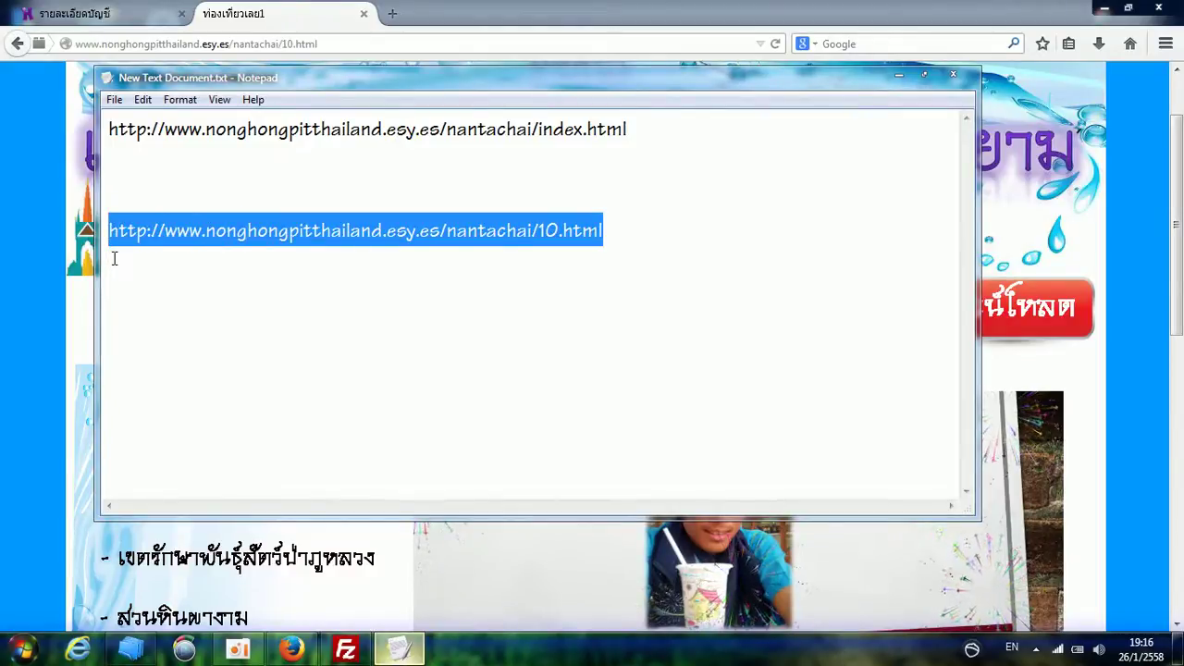
pyautogui.press('Delete')
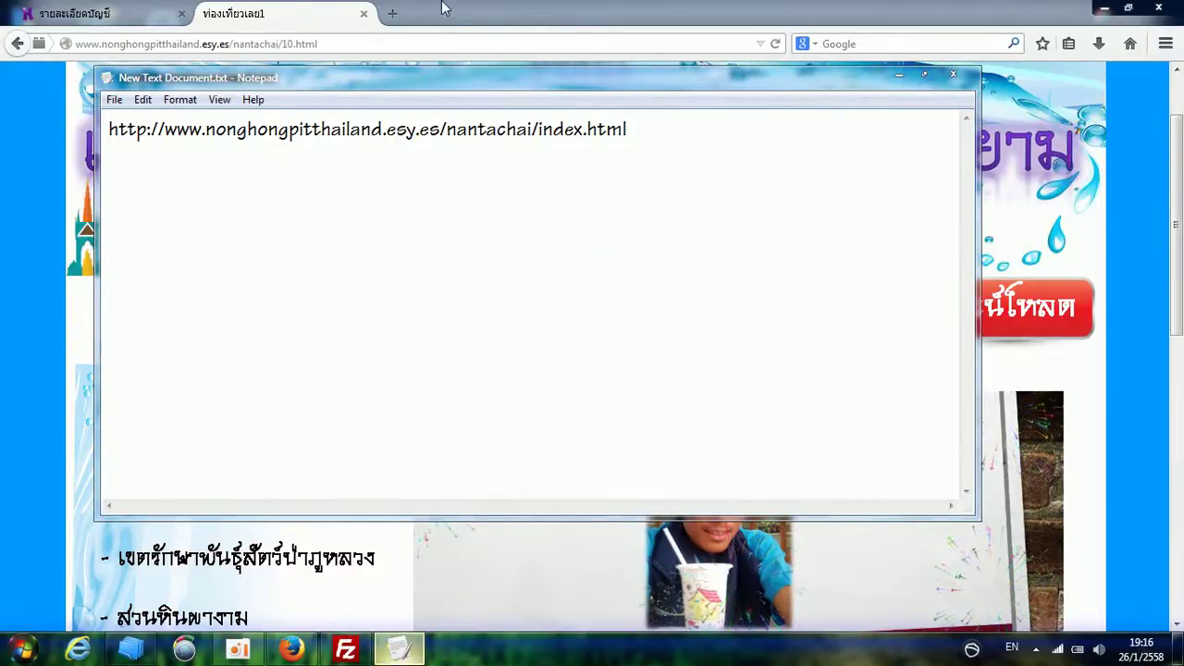
# - Copy the address of the website's หน้าแรก page (index.html) into the Notepad file below the first link, and close the website's tab
pyautogui.hotkey('alt', 'Tab')
pyautogui.click(457, 313)
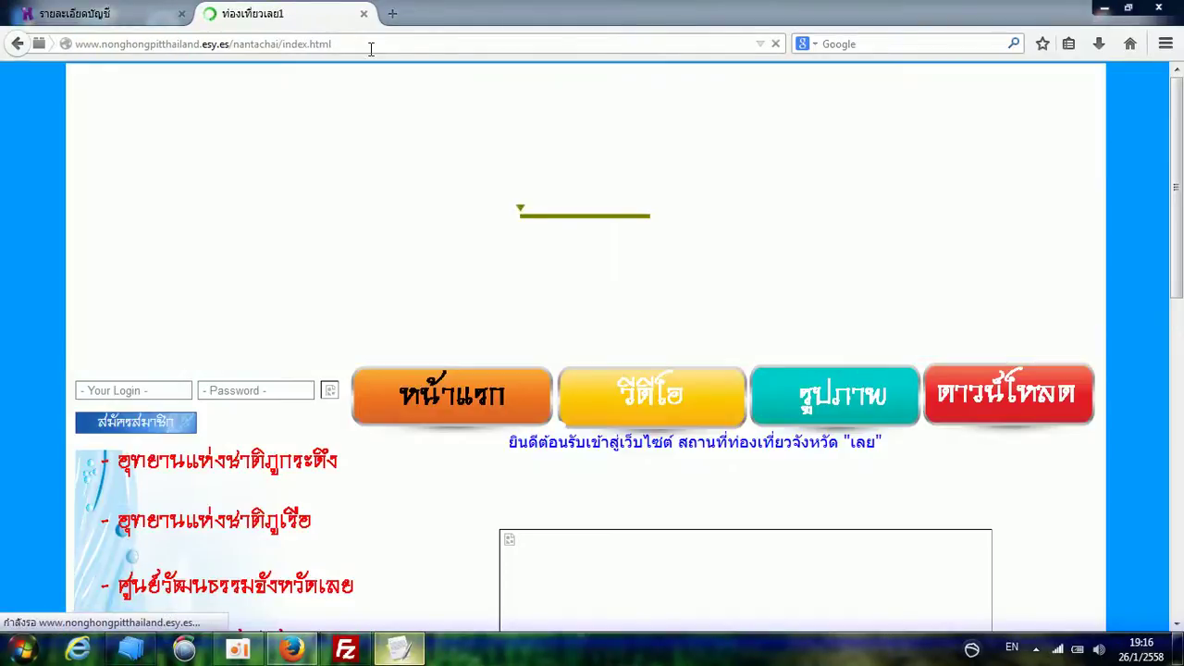
pyautogui.click(308, 44)
pyautogui.rightClick(308, 44)
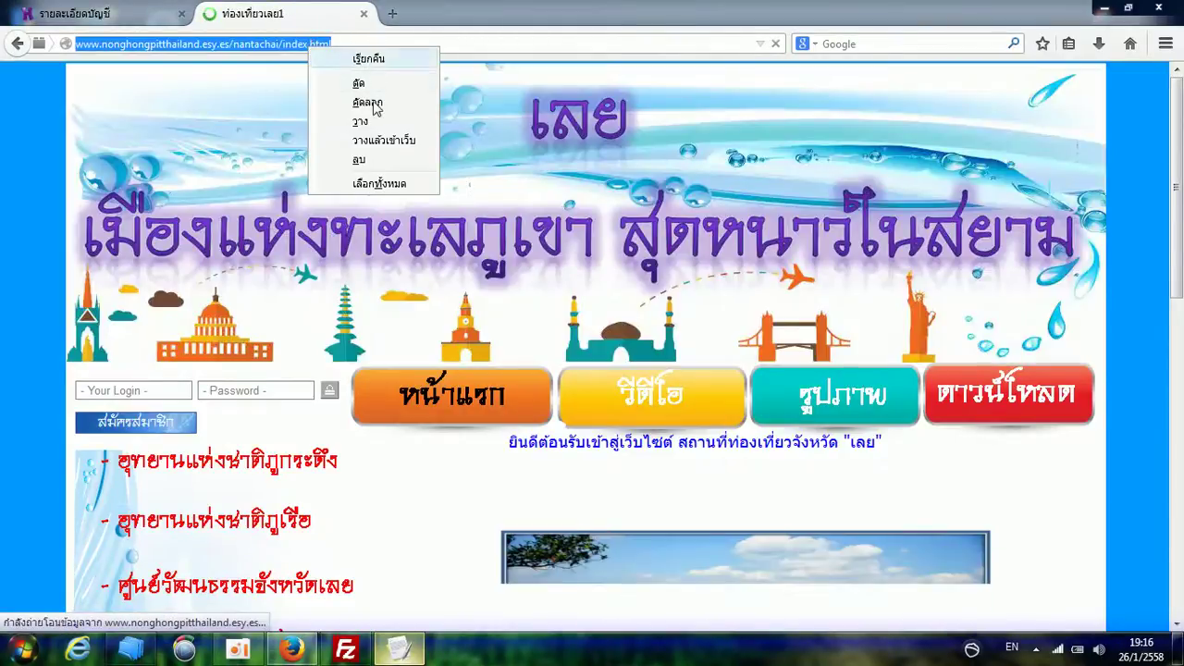
pyautogui.click(342, 100)
pyautogui.hotkey('alt', 'Tab')
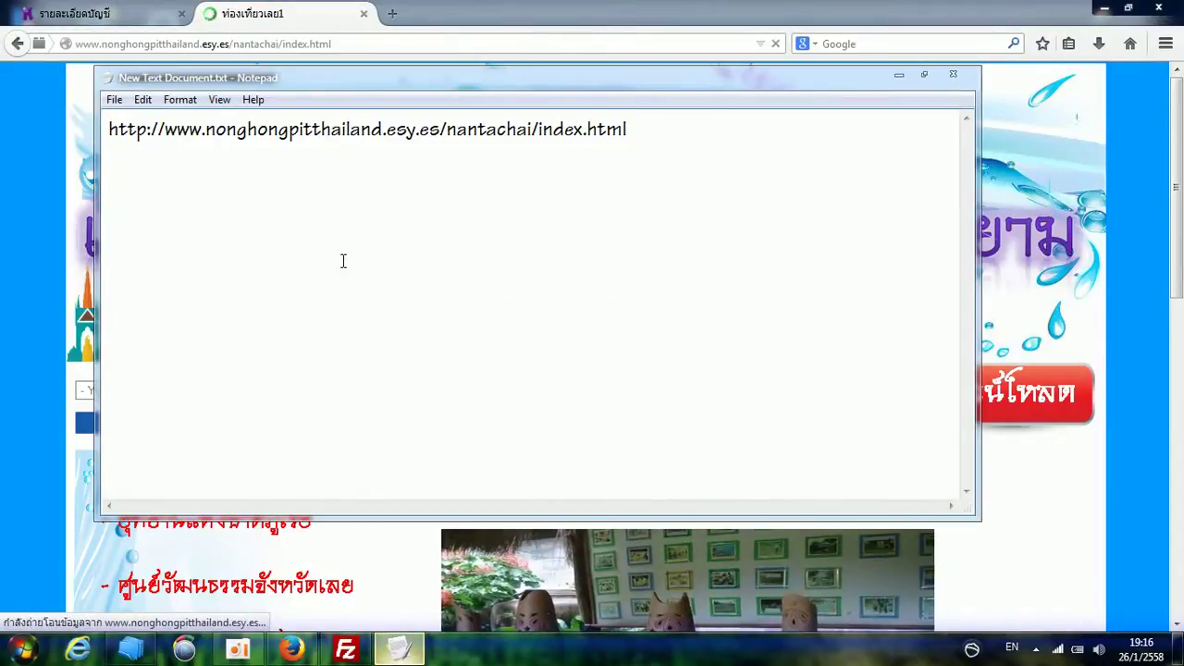
pyautogui.rightClick(341, 261)
pyautogui.click(400, 338)
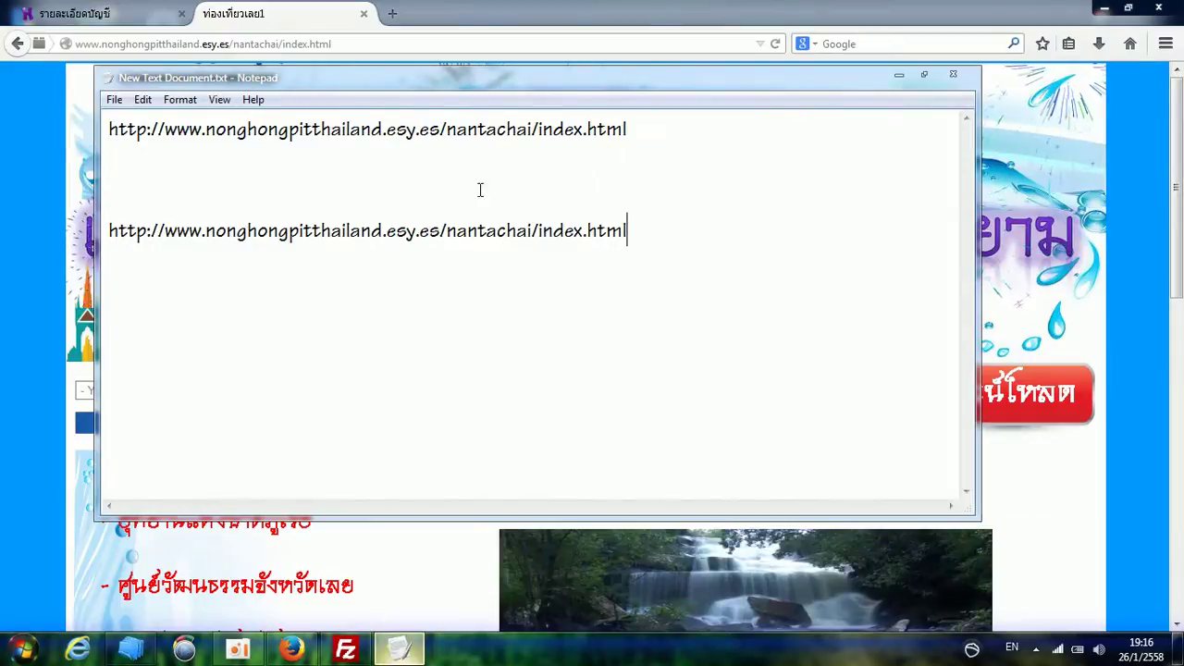
pyautogui.click(367, 7)
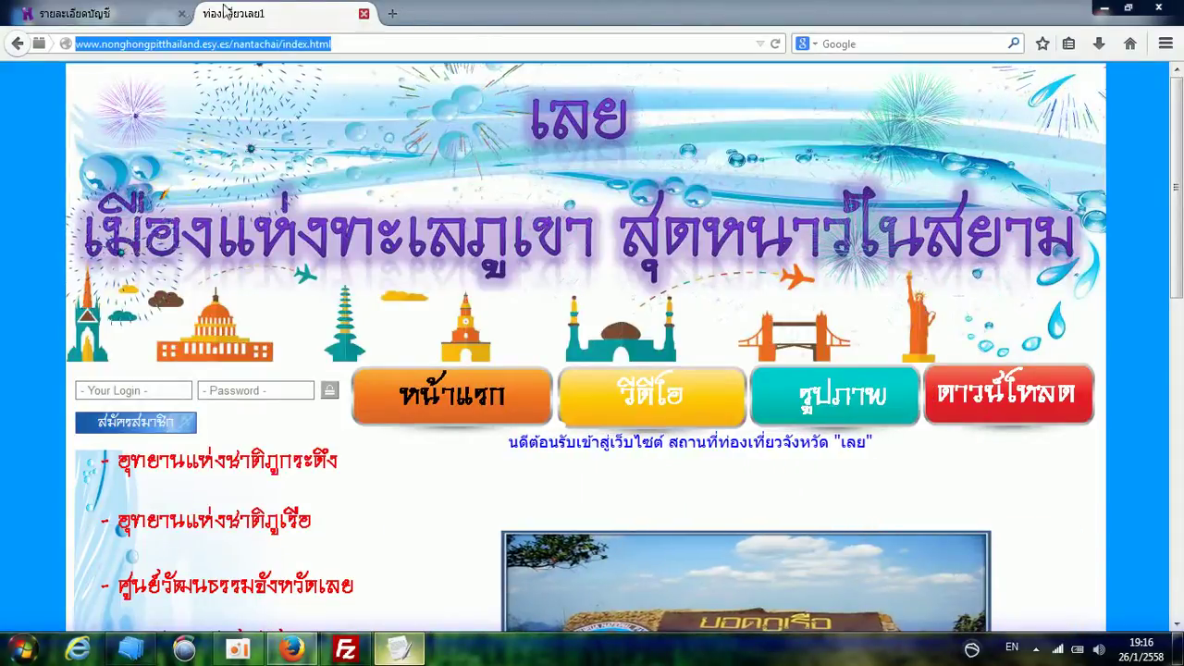
pyautogui.click(365, 12)
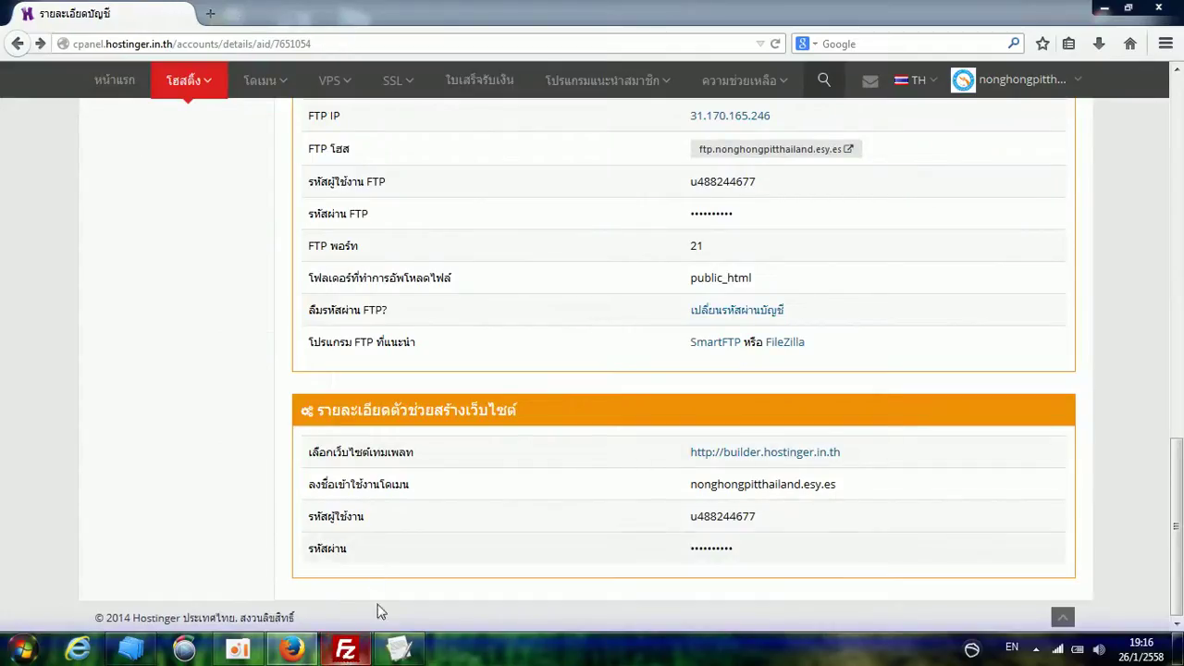
# - Duplicate the second index.html address two lines below itself in the Notepad file
pyautogui.click(409, 651)
pyautogui.moveTo(630, 230); pyautogui.dragTo(109, 240)
pyautogui.rightClick(132, 240)
pyautogui.click(528, 230)
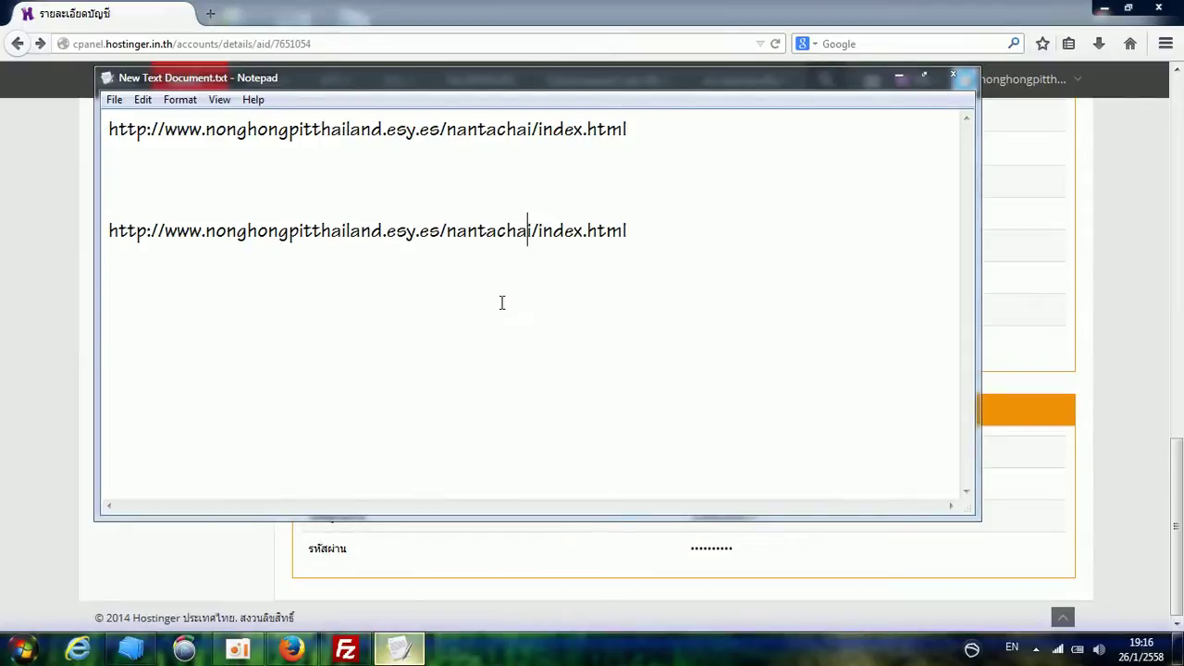
pyautogui.moveTo(640, 233); pyautogui.dragTo(93, 231)
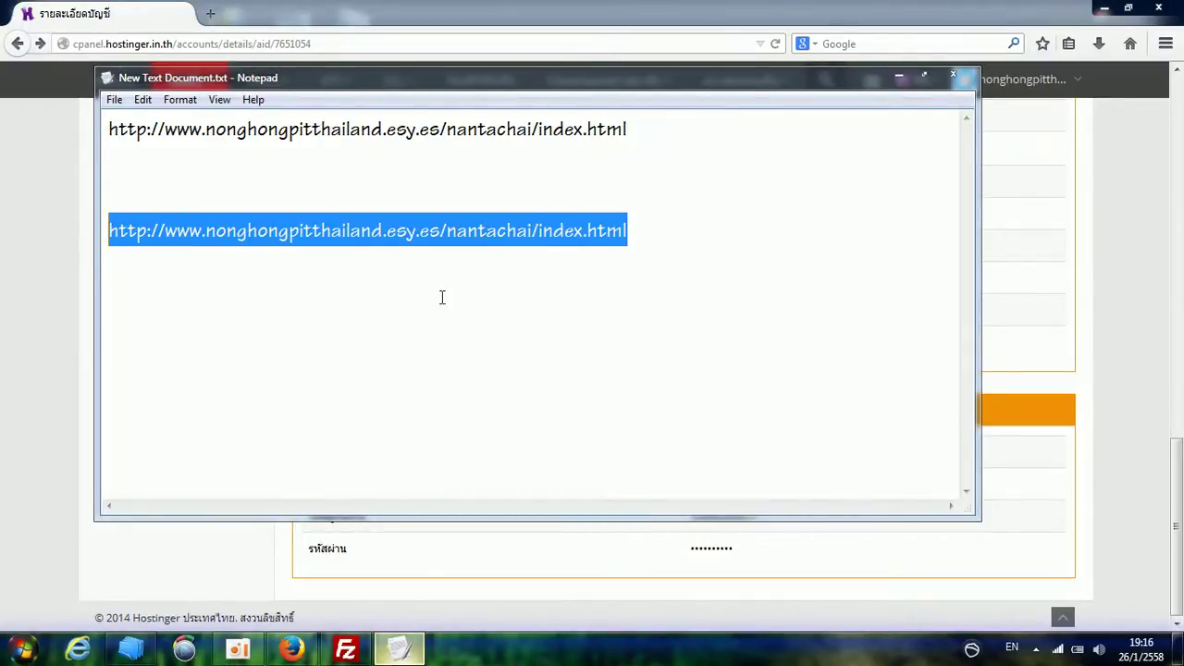
pyautogui.rightClick(586, 232)
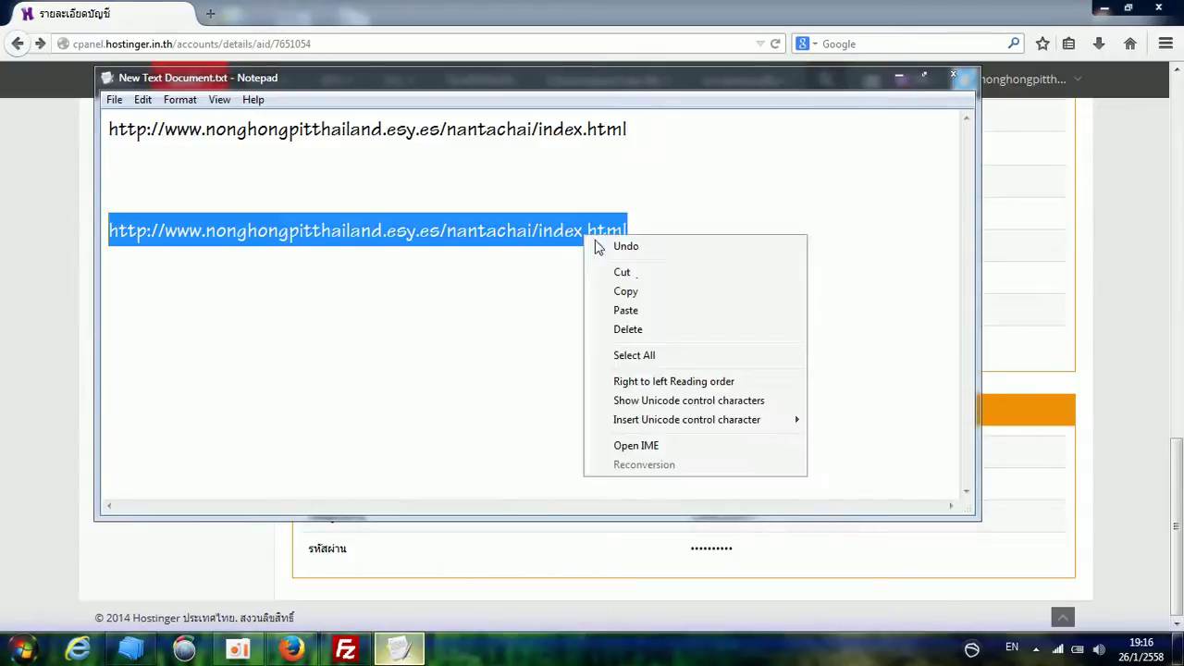
pyautogui.click(629, 291)
pyautogui.click(454, 308)
pyautogui.rightClick(387, 307)
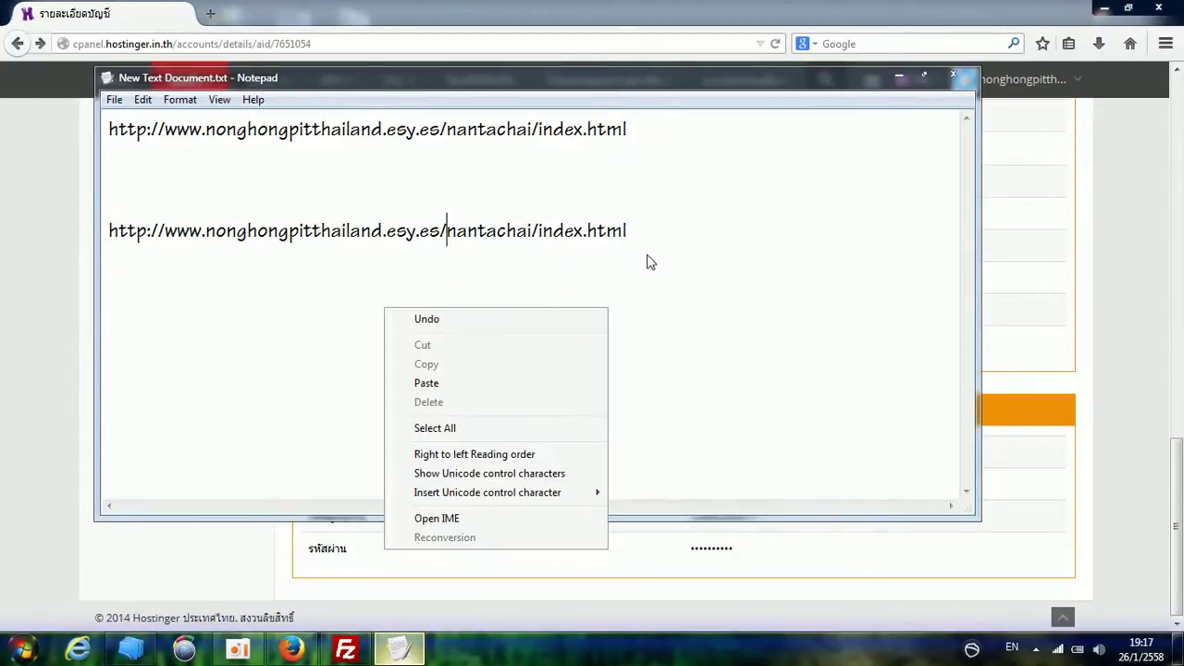
pyautogui.click(662, 256)
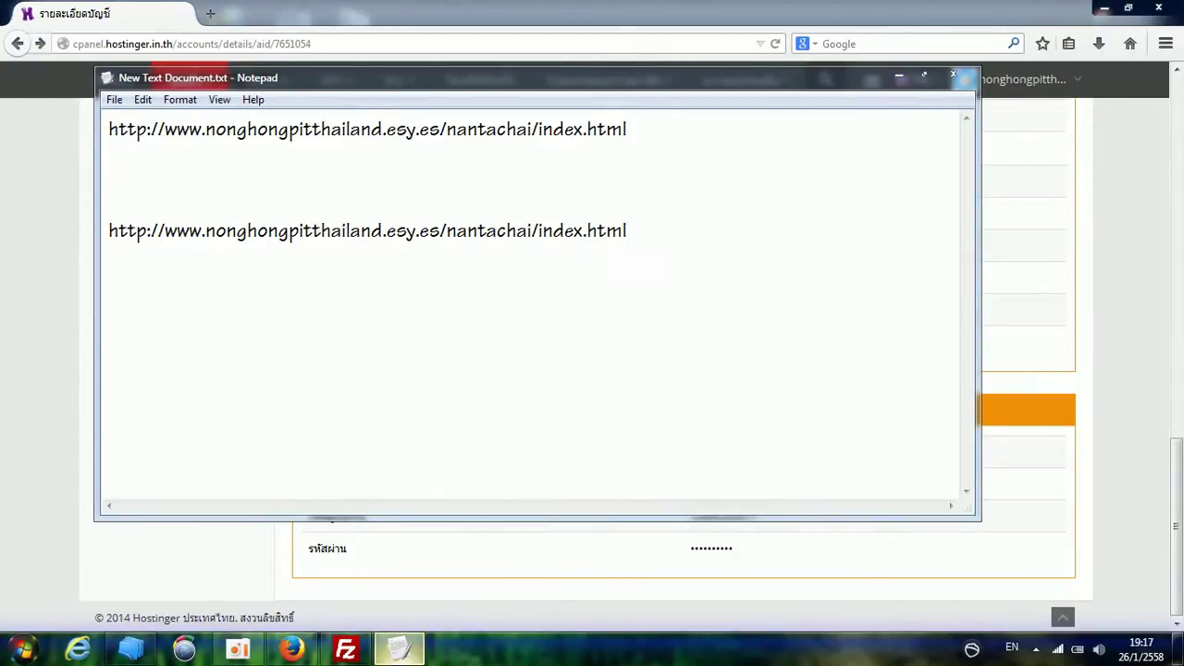
pyautogui.hotkey('ctrl', 'v')
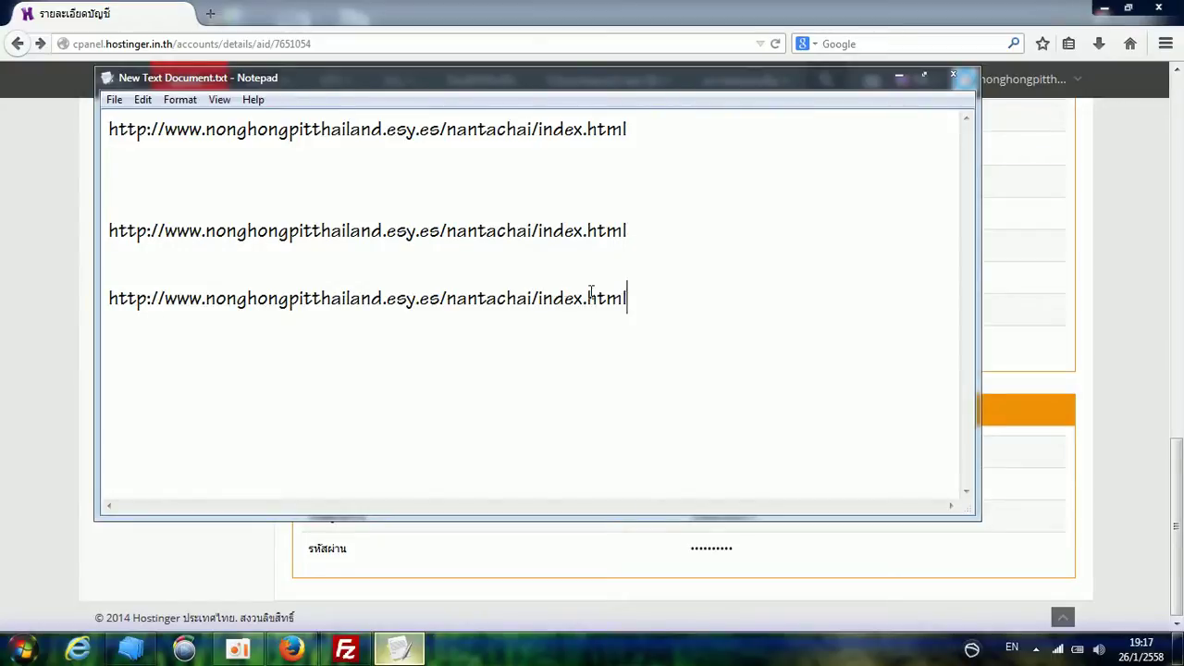
# - Turn the third address into a template by replacing its folder name and the site name nonghongpitthailand with rows of dots
pyautogui.moveTo(532, 298); pyautogui.dragTo(463, 295)
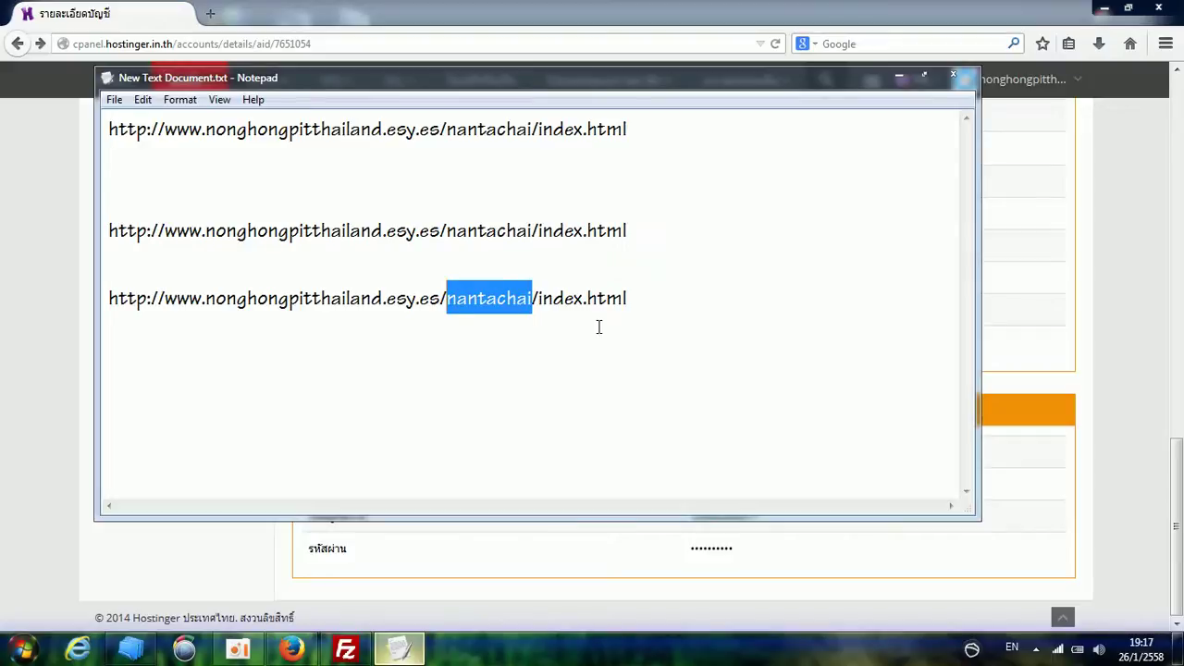
pyautogui.press('BackSpace')
pyautogui.write('.....')
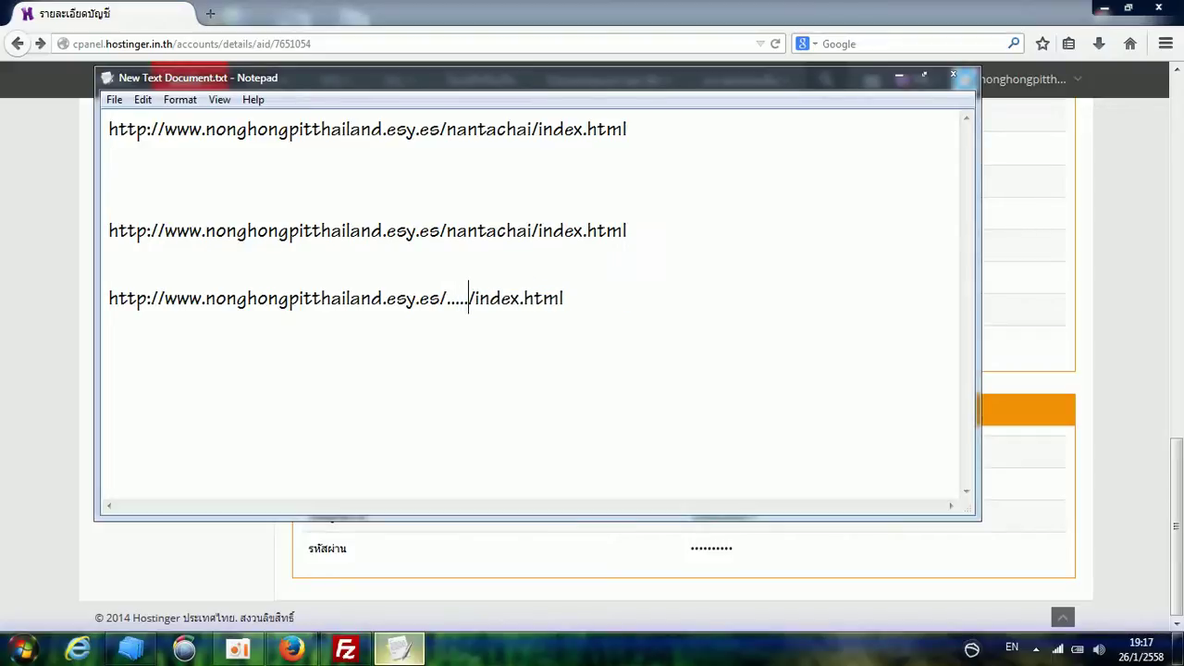
pyautogui.write('..........')
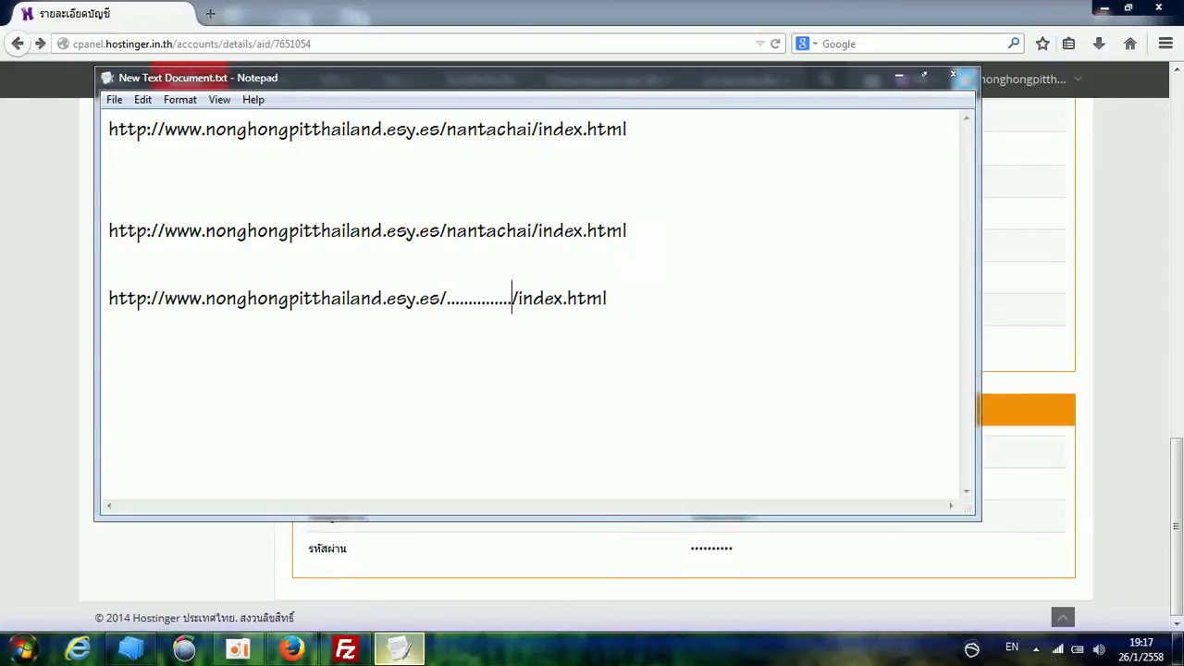
pyautogui.write('...')
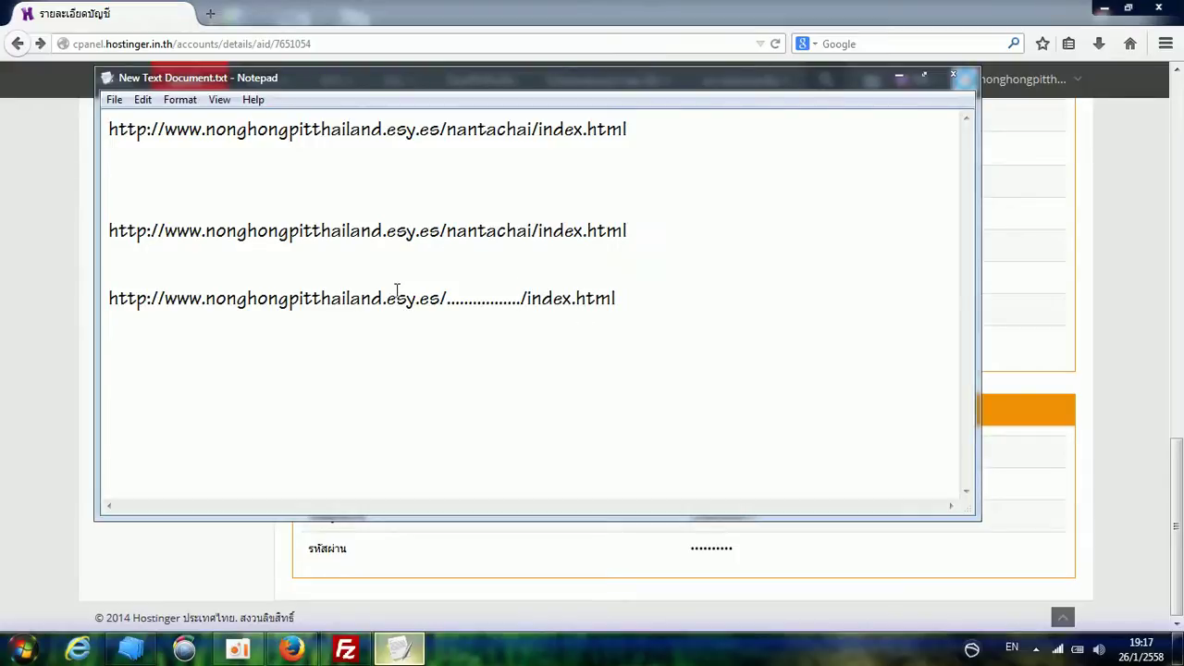
pyautogui.moveTo(328, 302); pyautogui.dragTo(205, 300)
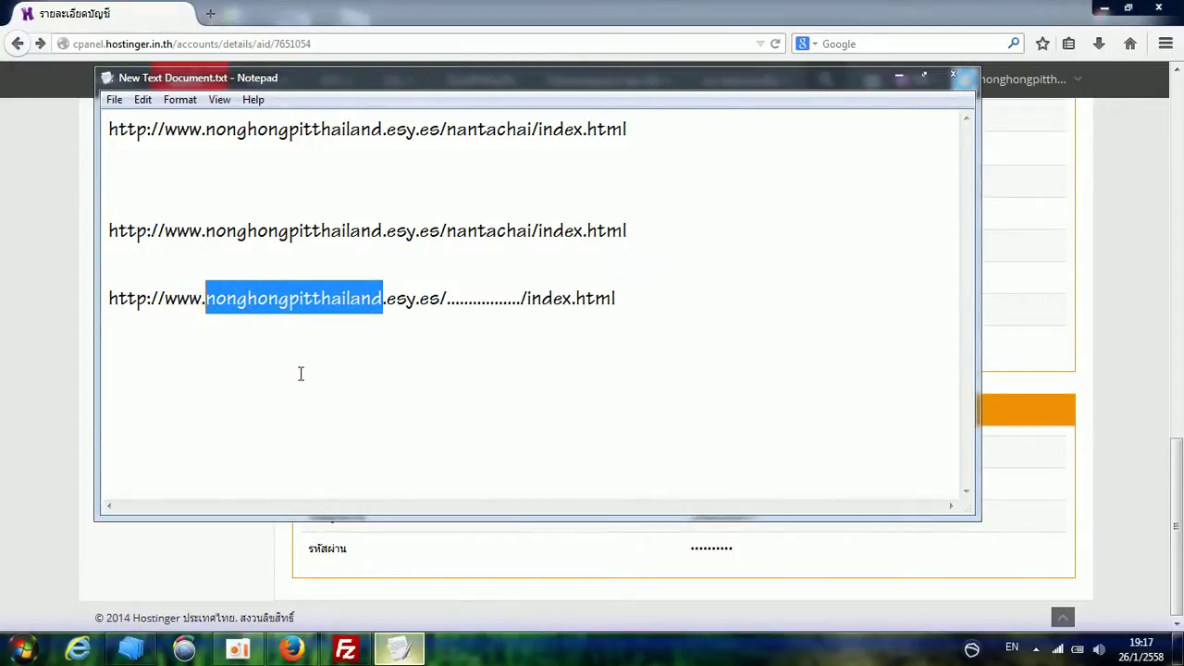
pyautogui.write('..........')
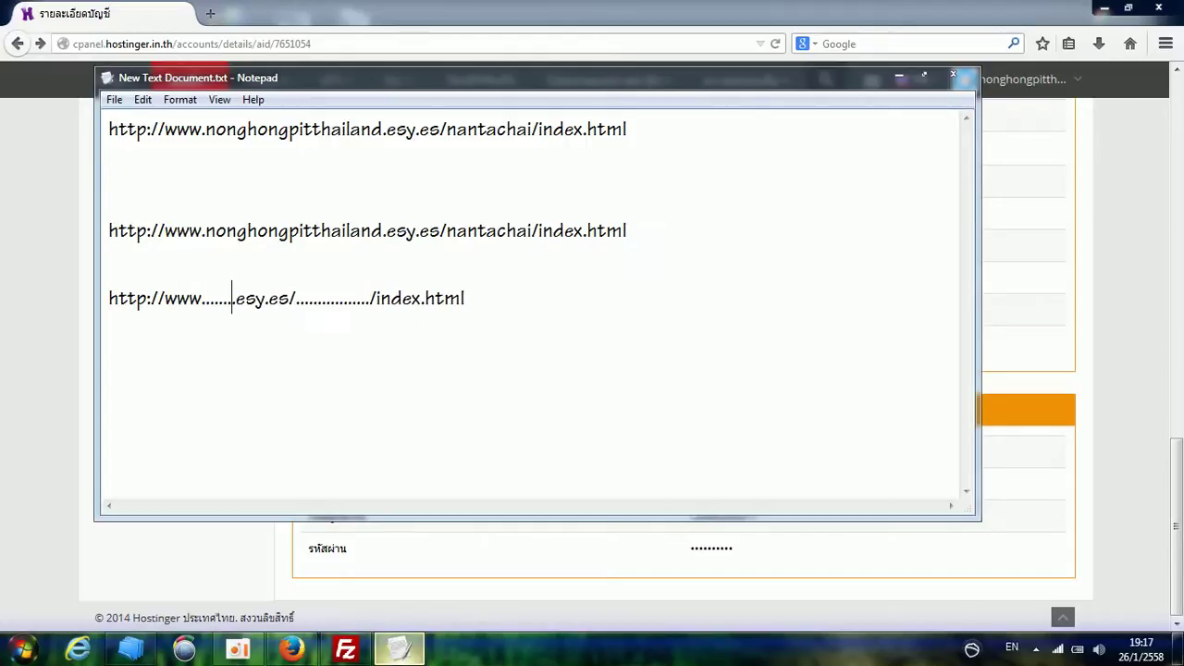
pyautogui.write('............')
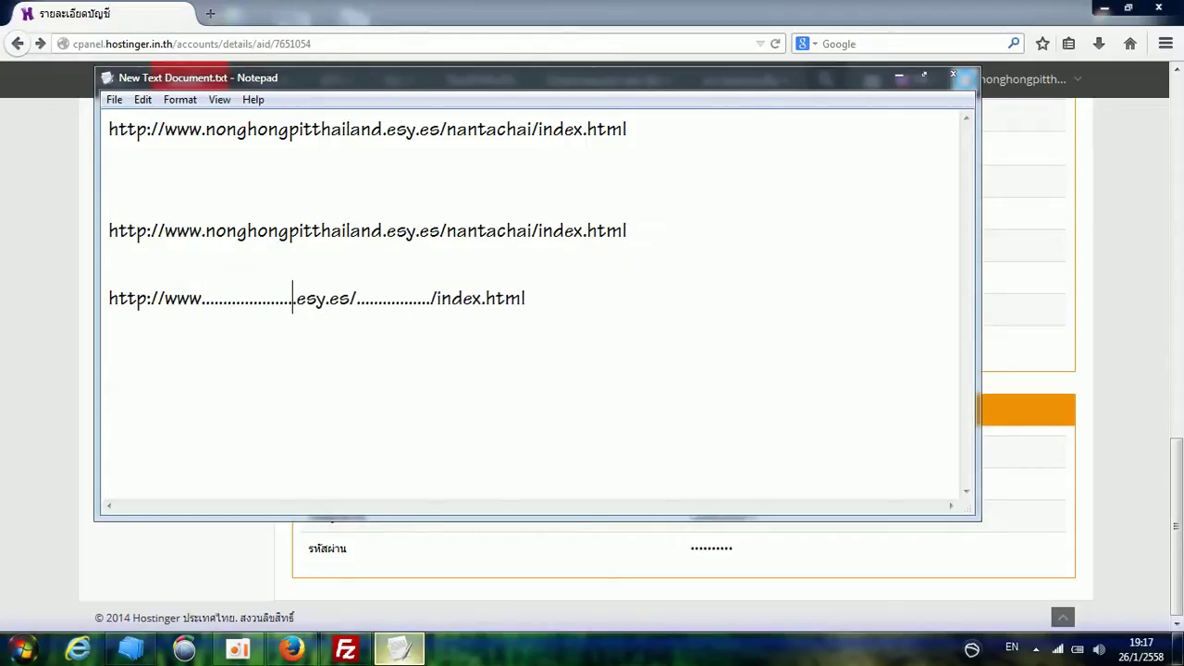
pyautogui.write('.....')
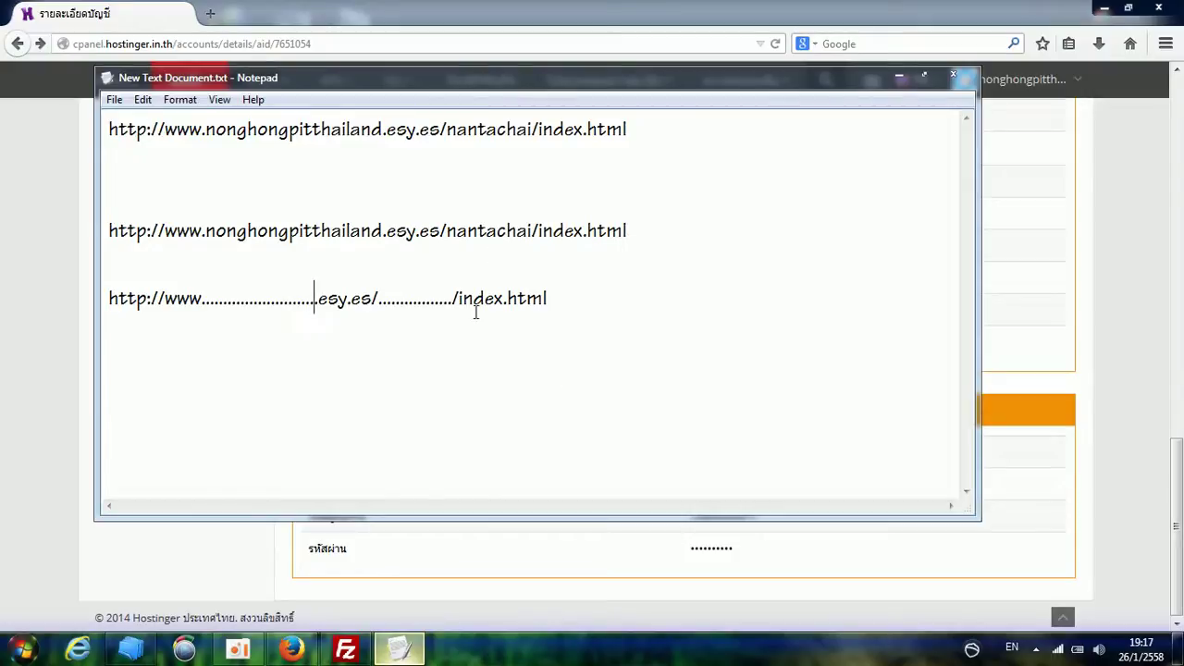
# - Highlight the dotted folder placeholder and the file-name part of the template address to point out its structure
pyautogui.hotkey('shift', 'Left')
pyautogui.hotkey('shift', 'Left')
pyautogui.hotkey('shift', 'Left')
pyautogui.hotkey('shift', 'Left')
pyautogui.hotkey('shift', 'Left')
pyautogui.hotkey('shift', 'Left')
pyautogui.hotkey('shift', 'Left')
pyautogui.hotkey('shift', 'Left')
pyautogui.hotkey('shift', 'Left')
pyautogui.hotkey('shift', 'Left')
pyautogui.hotkey('shift', 'Left')
pyautogui.hotkey('shift', 'Left')
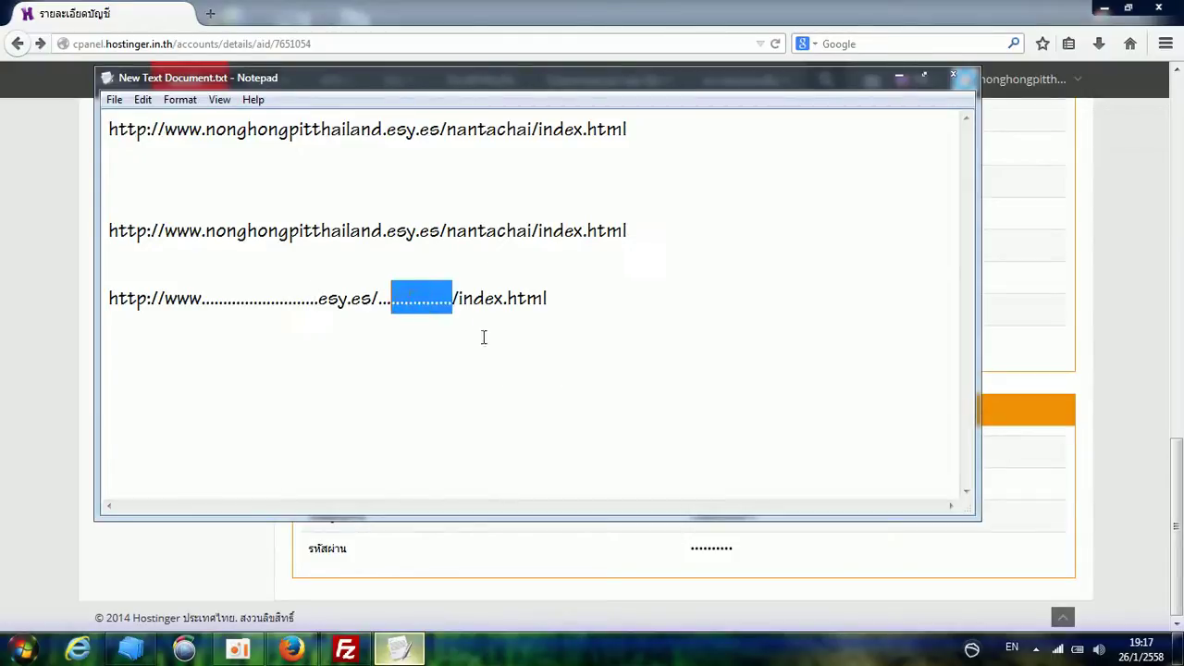
pyautogui.moveTo(507, 298); pyautogui.dragTo(518, 298)
# - Copy the complete second index.html address from the Notepad file
pyautogui.hotkey('shift', 'Home')
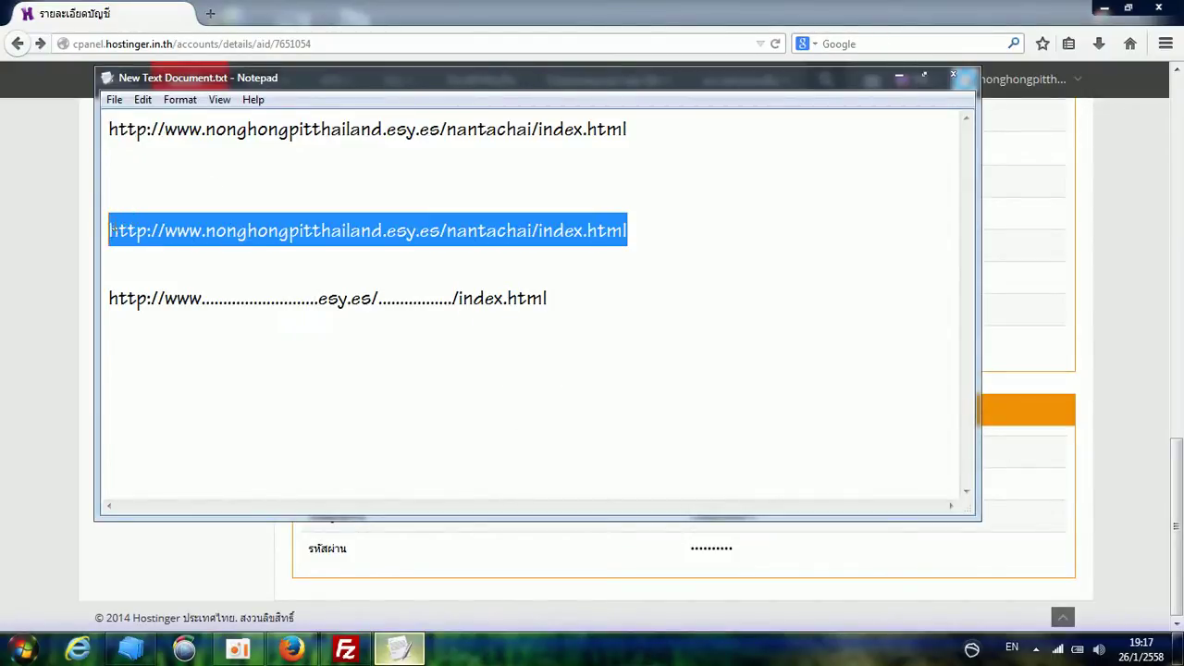
pyautogui.rightClick(125, 230)
pyautogui.click(183, 283)
# - Open the QR Code Generator site (the-qrcode-generator.com) in a new Firefox tab
pyautogui.click(210, 13)
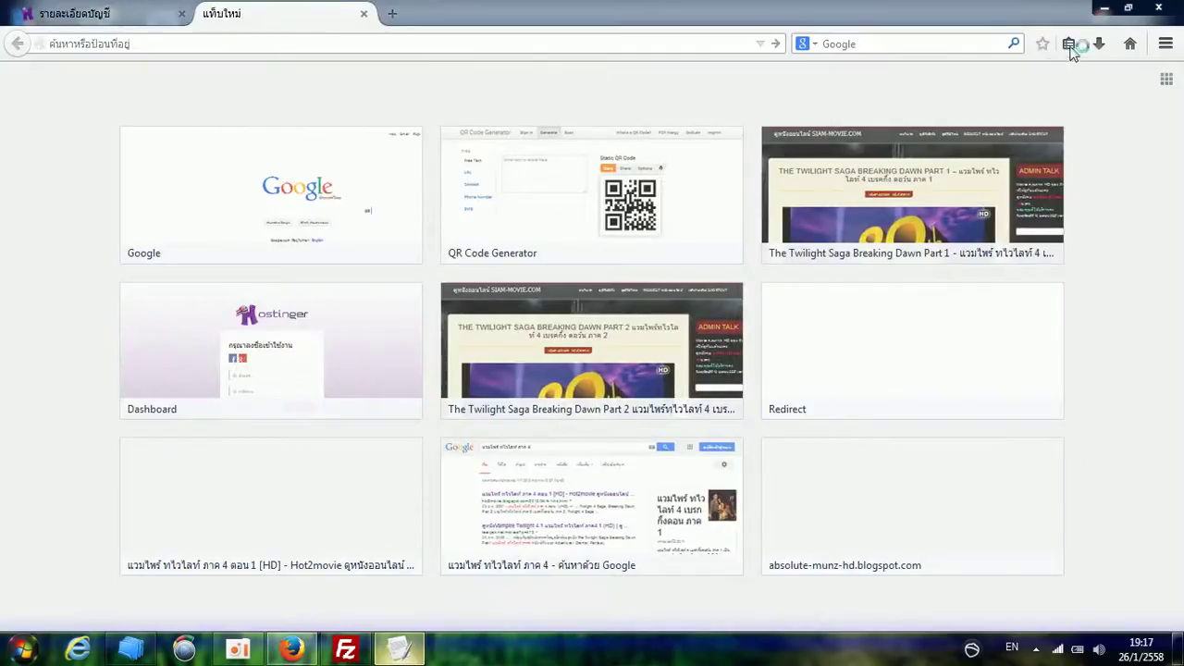
pyautogui.click(759, 44)
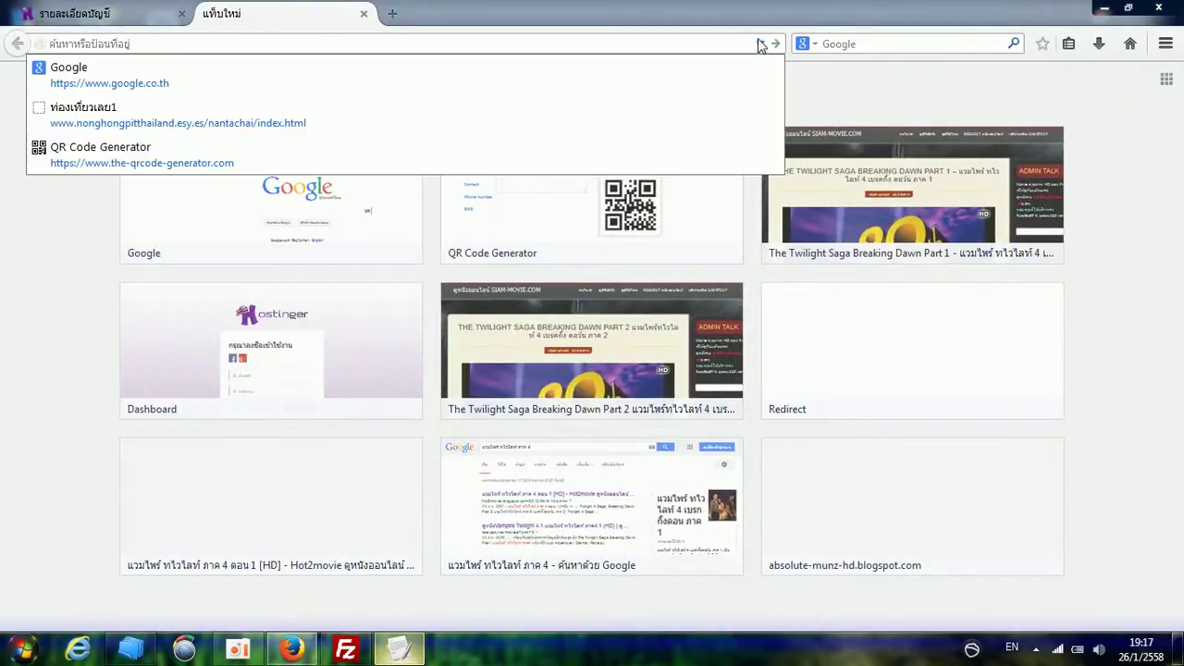
pyautogui.click(302, 165)
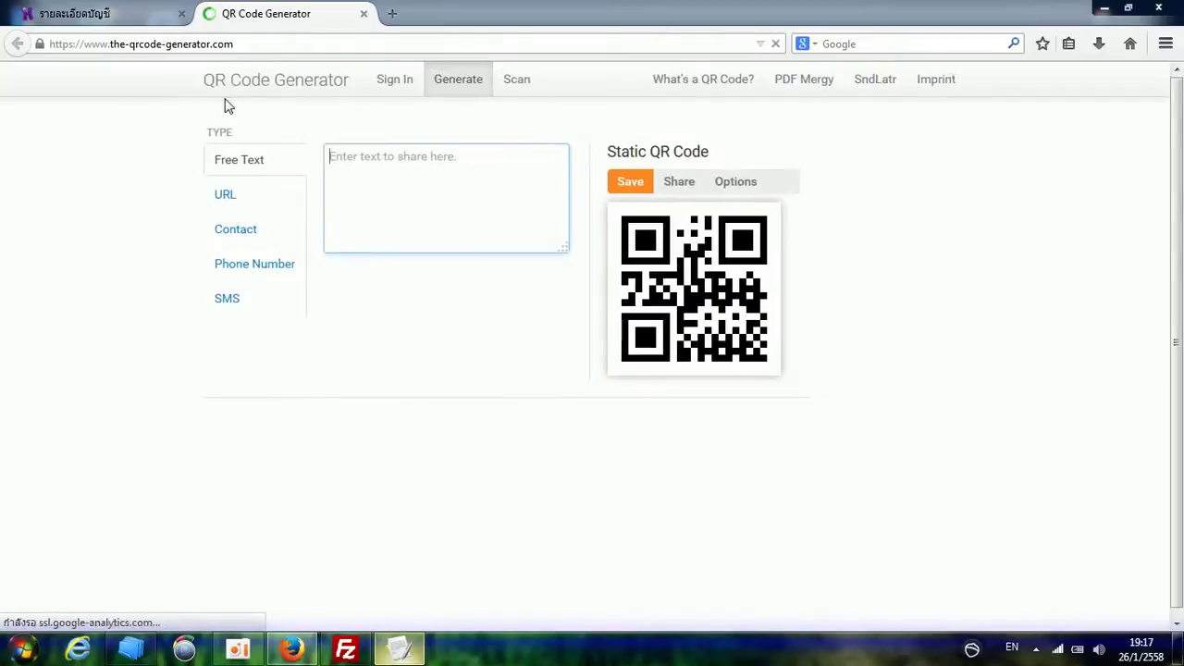
# - Switch the QR code type to URL and paste the copied index.html address as its content
pyautogui.click(248, 201)
pyautogui.click(366, 153)
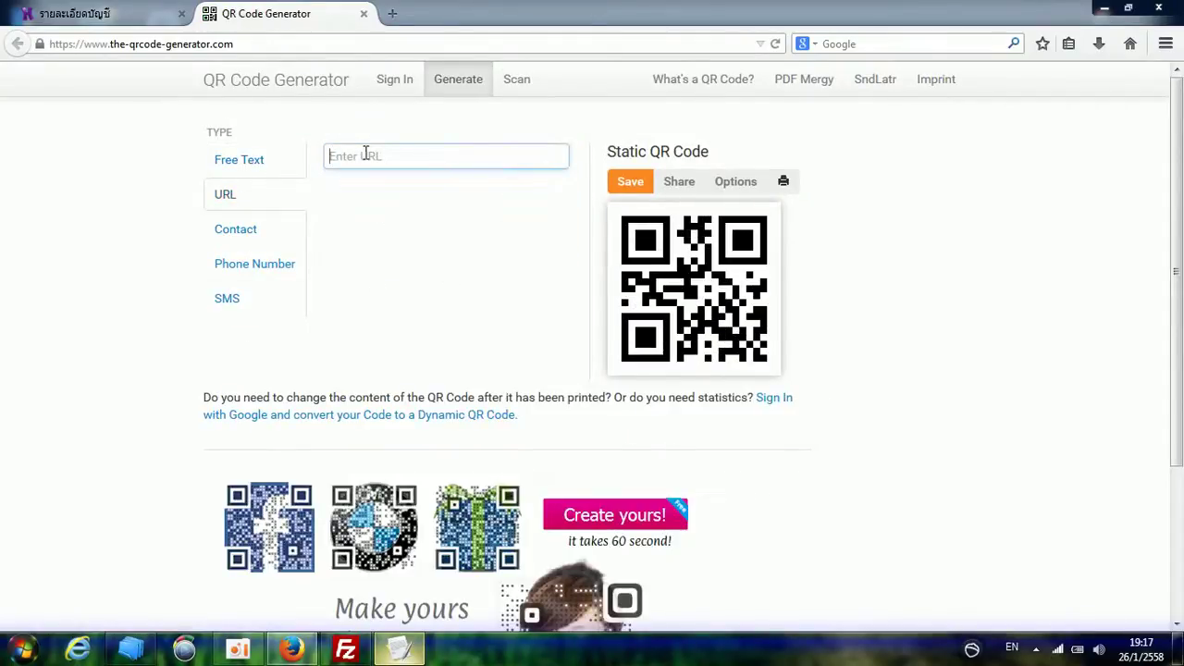
pyautogui.rightClick(365, 153)
pyautogui.click(427, 229)
# - Save the QR code as a PNG file named after the site folder and download it
pyautogui.click(631, 183)
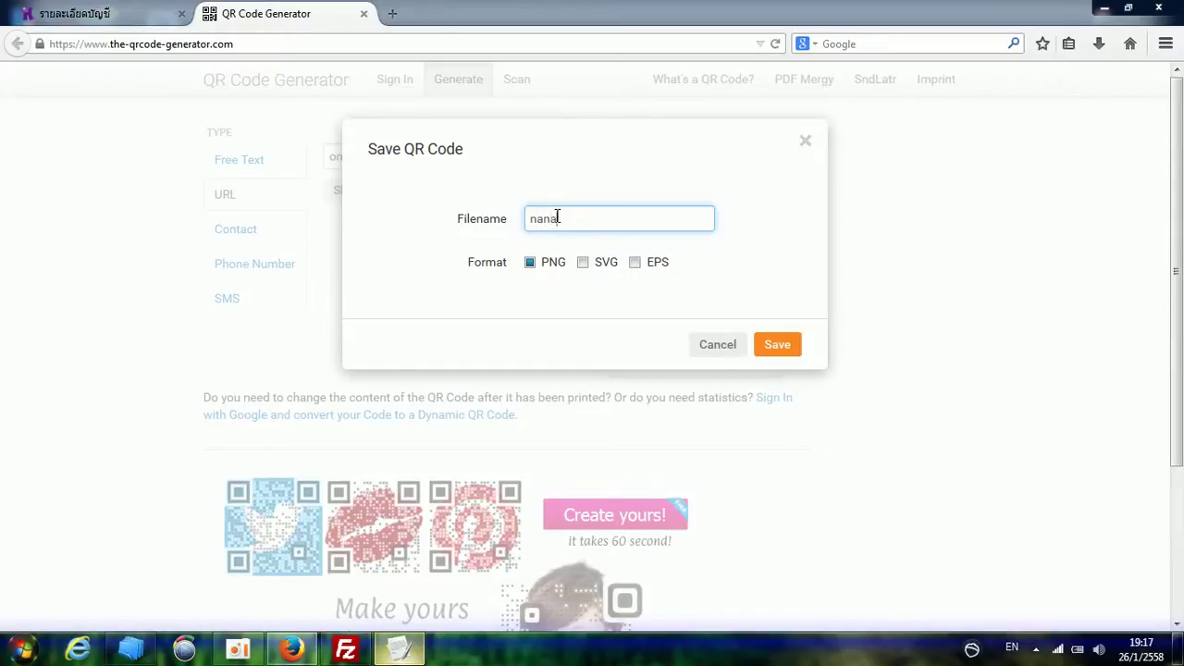
pyautogui.write('nantachai')
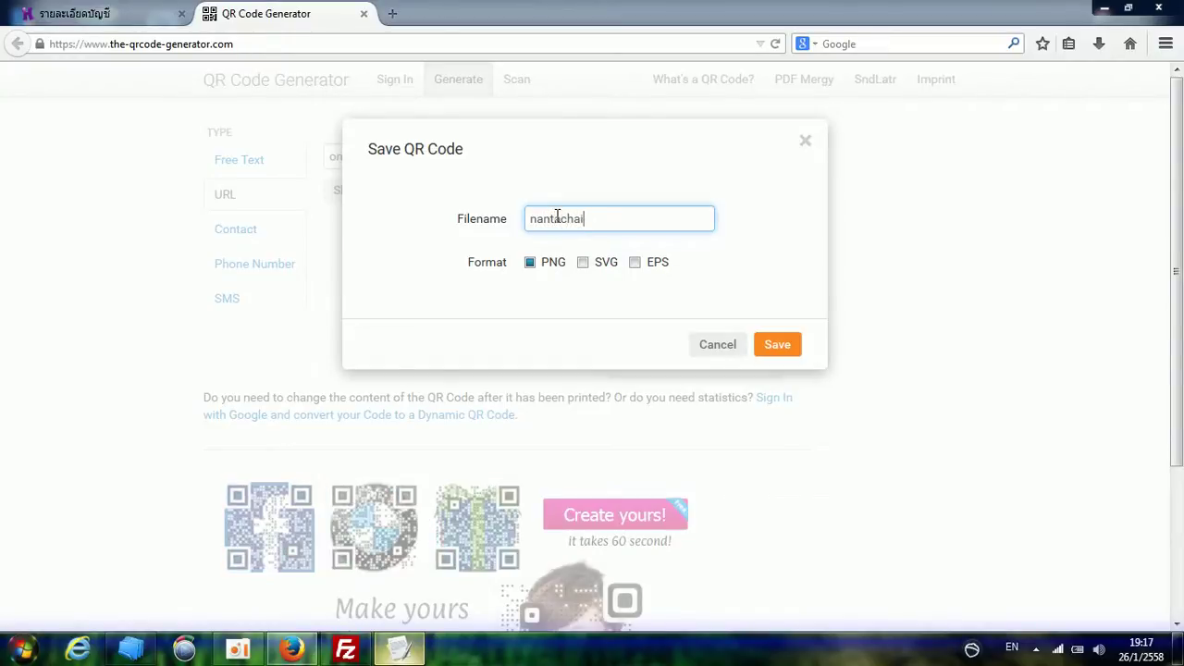
pyautogui.click(785, 345)
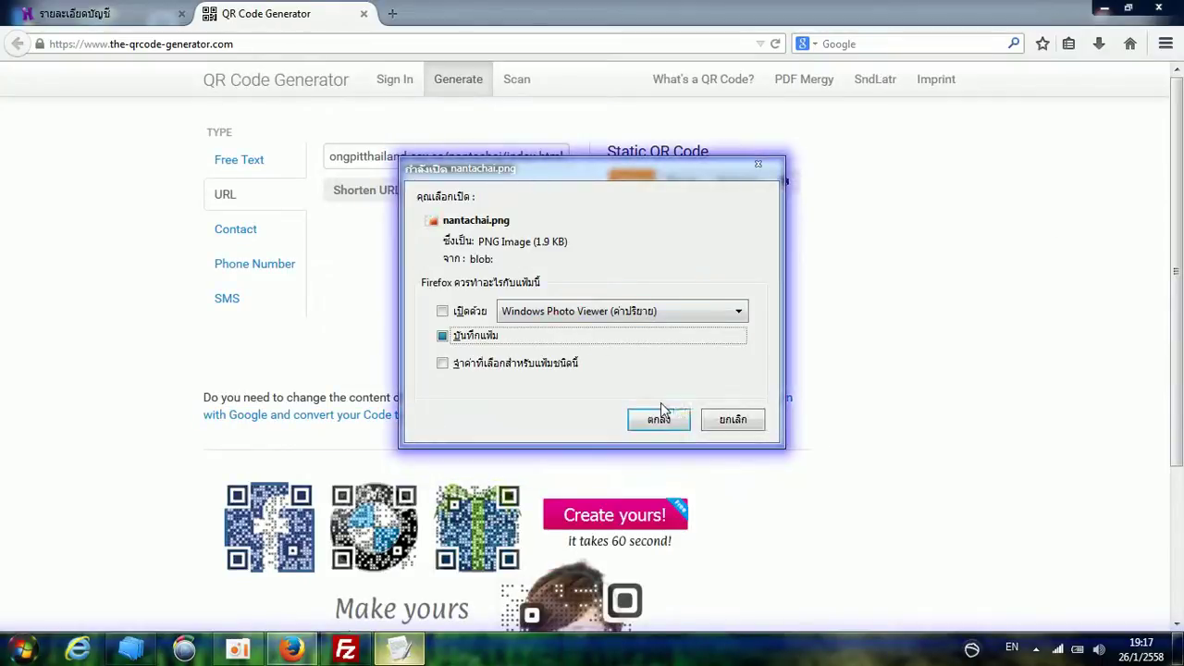
pyautogui.click(658, 419)
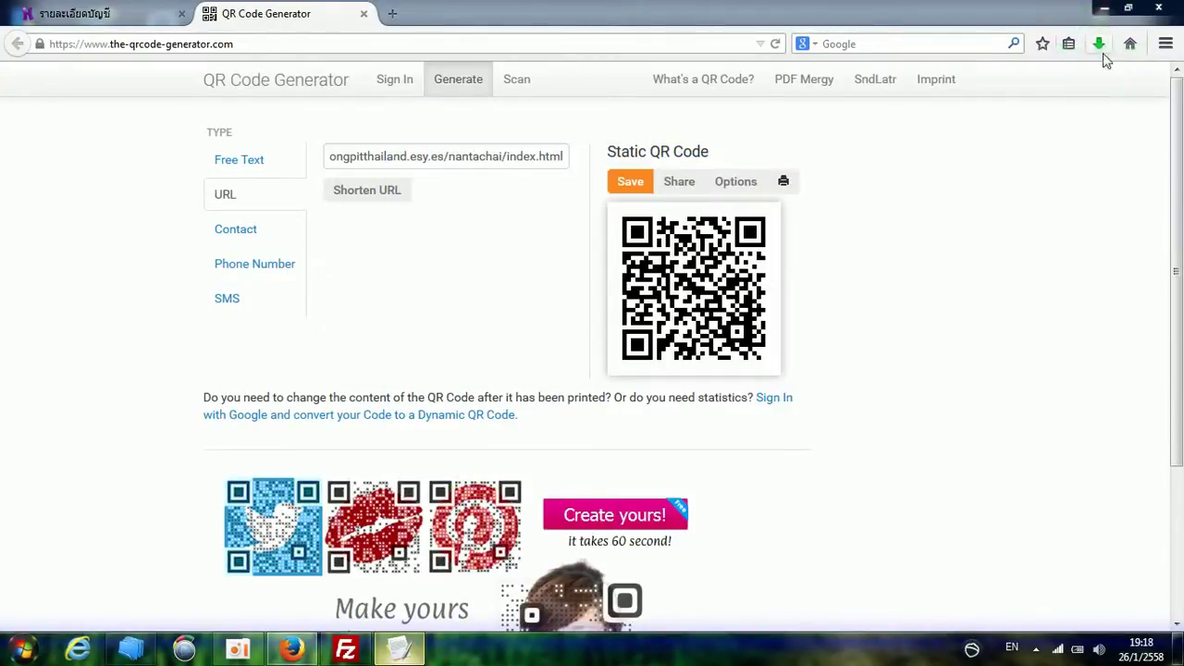
# - Open the Downloads folder, display its files as large icons to check the new QR code image, and close the folder
pyautogui.click(1089, 104)
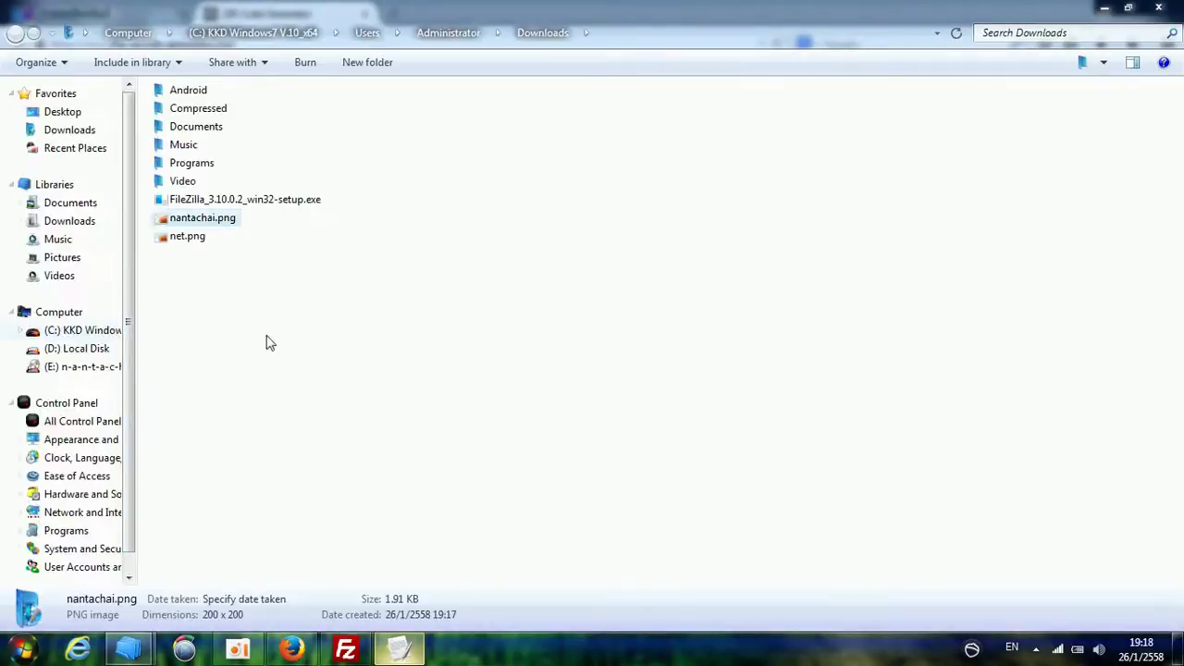
pyautogui.rightClick(378, 272)
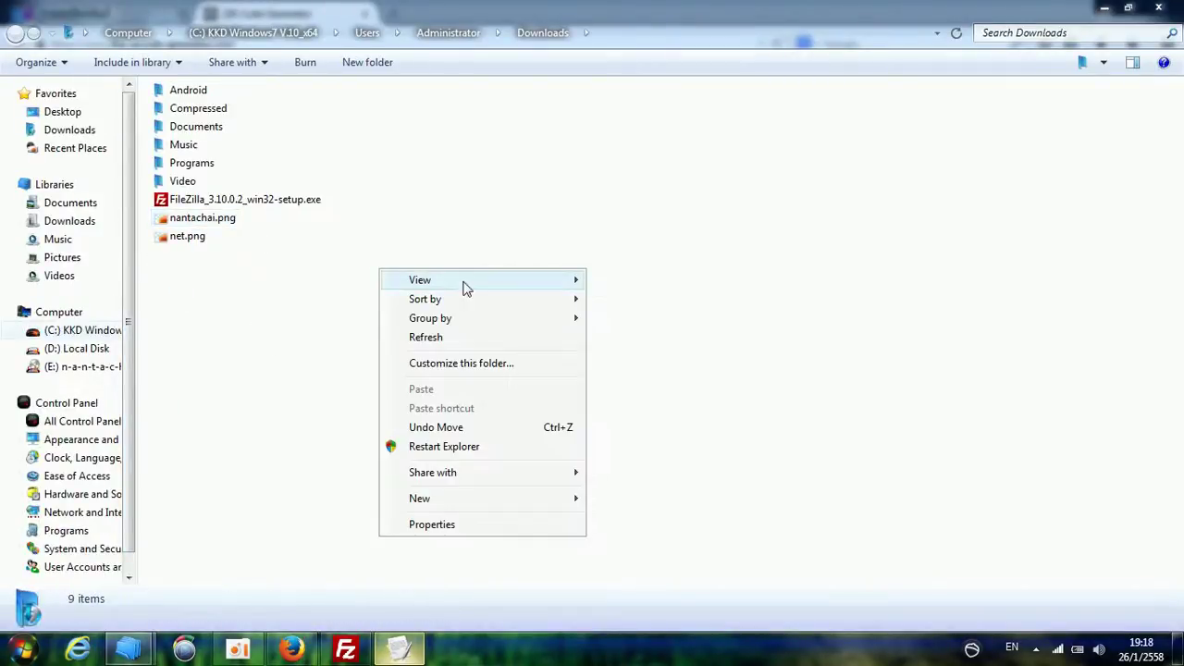
pyautogui.moveTo(465, 279)
pyautogui.click(652, 300)
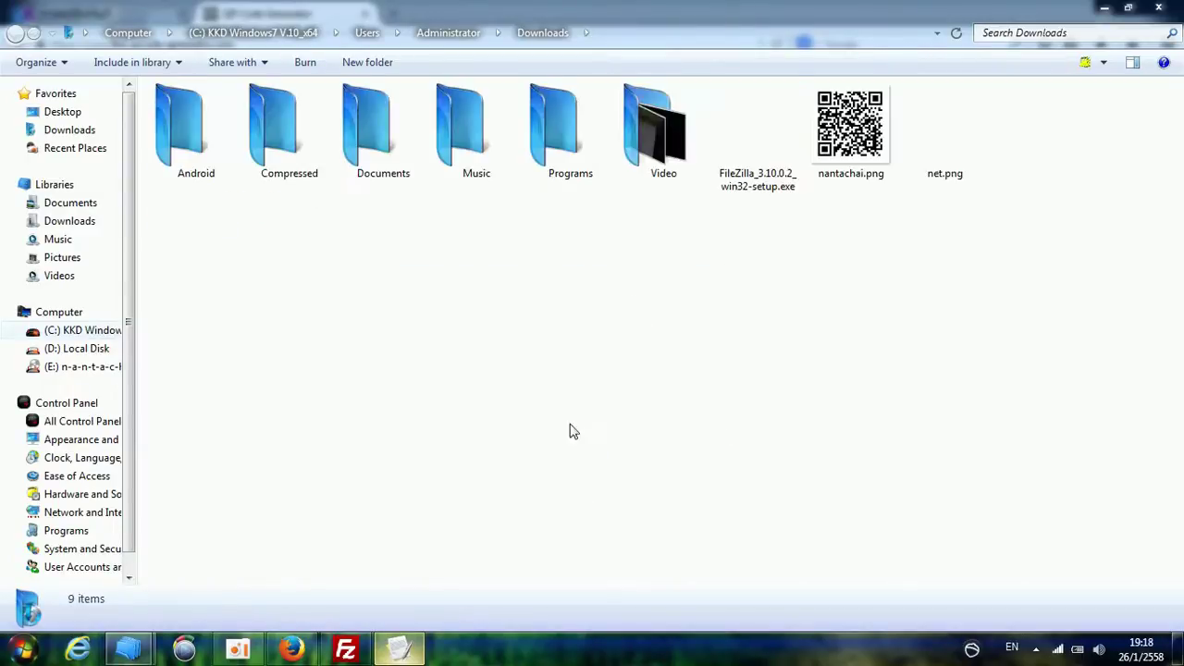
pyautogui.click(849, 130)
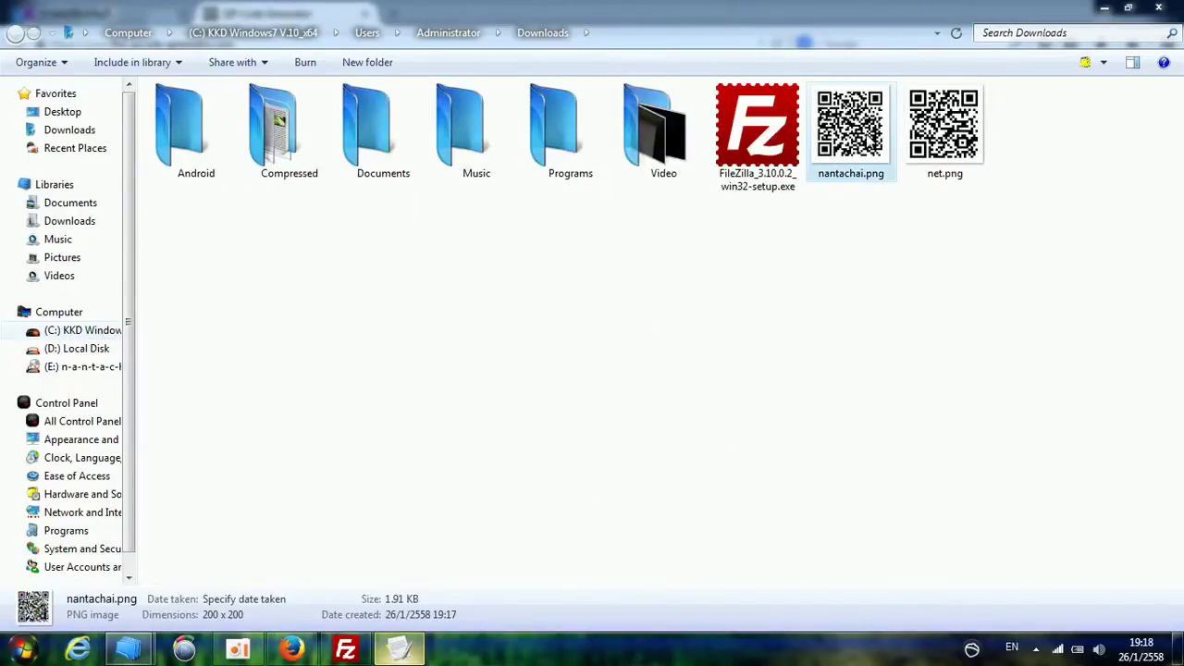
pyautogui.click(864, 362)
pyautogui.click(1161, 9)
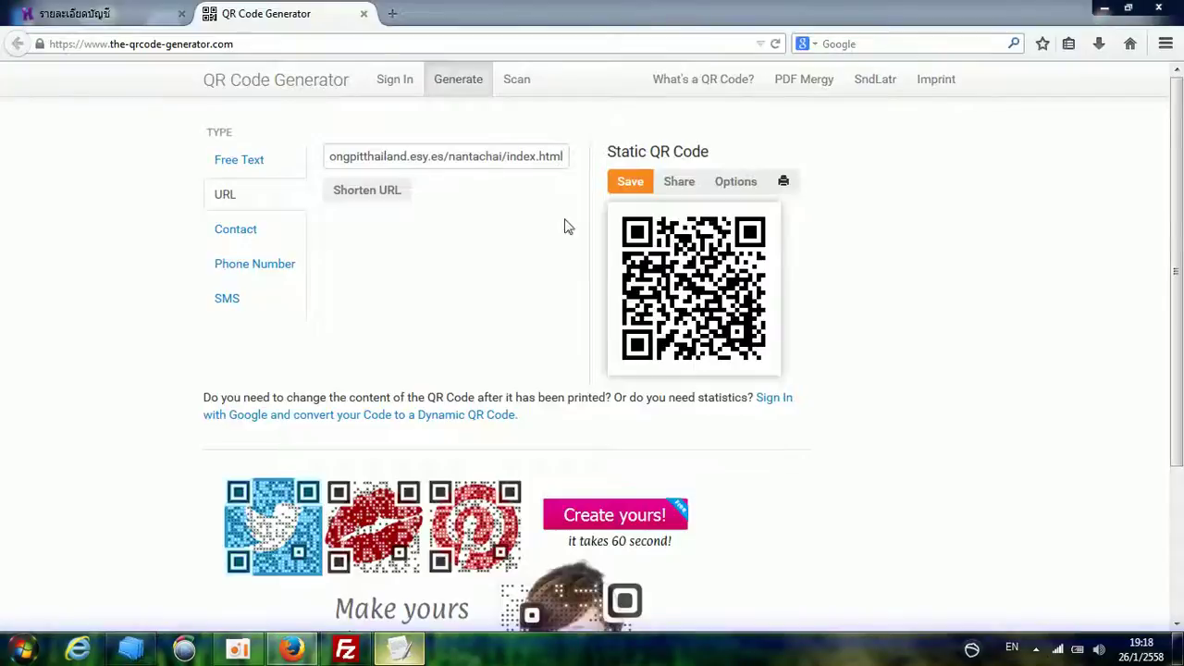
# - Close the QR Code Generator page and open Google in a new tab beside the Hostinger account details
pyautogui.click(363, 13)
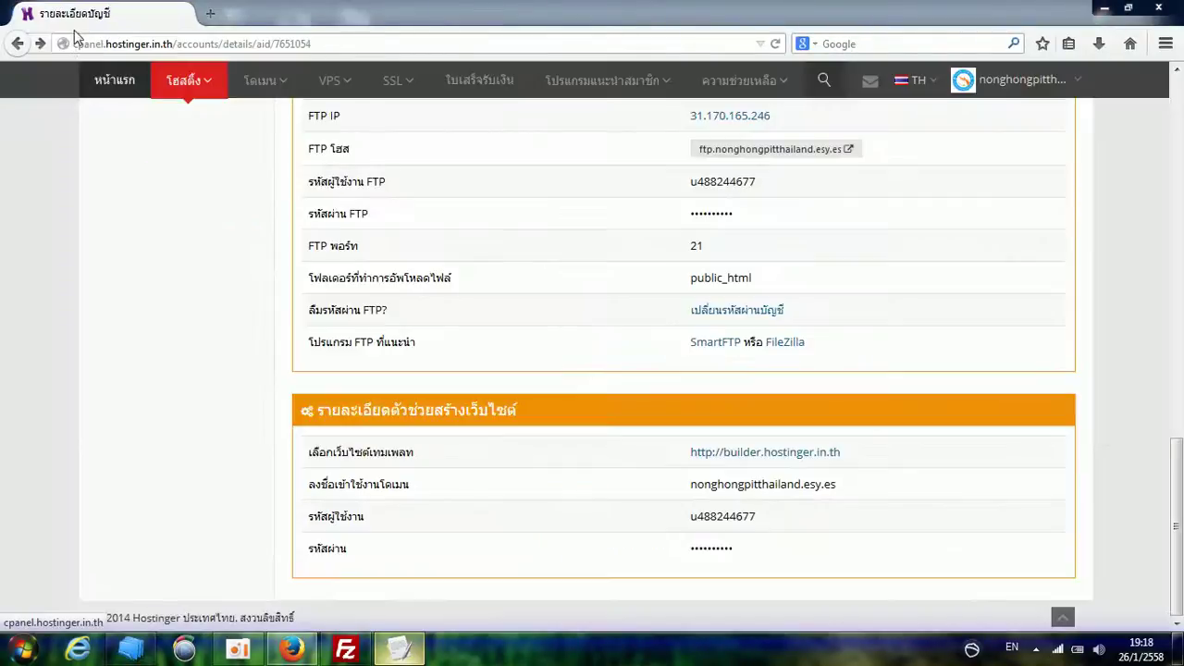
pyautogui.click(206, 17)
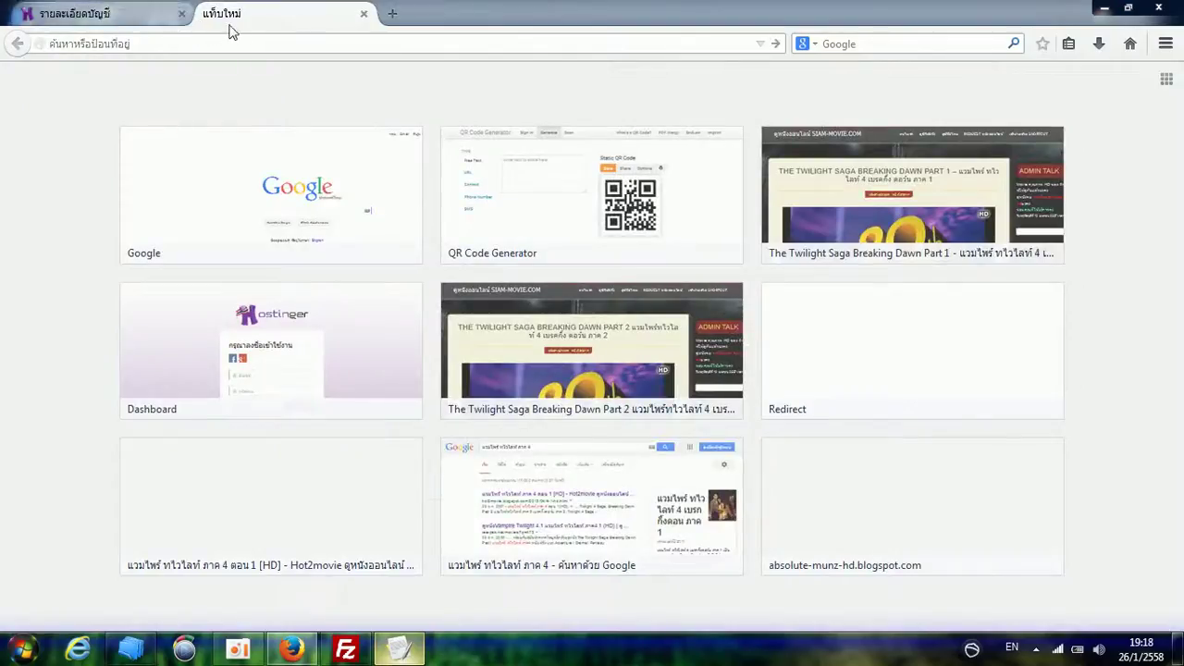
pyautogui.click(259, 212)
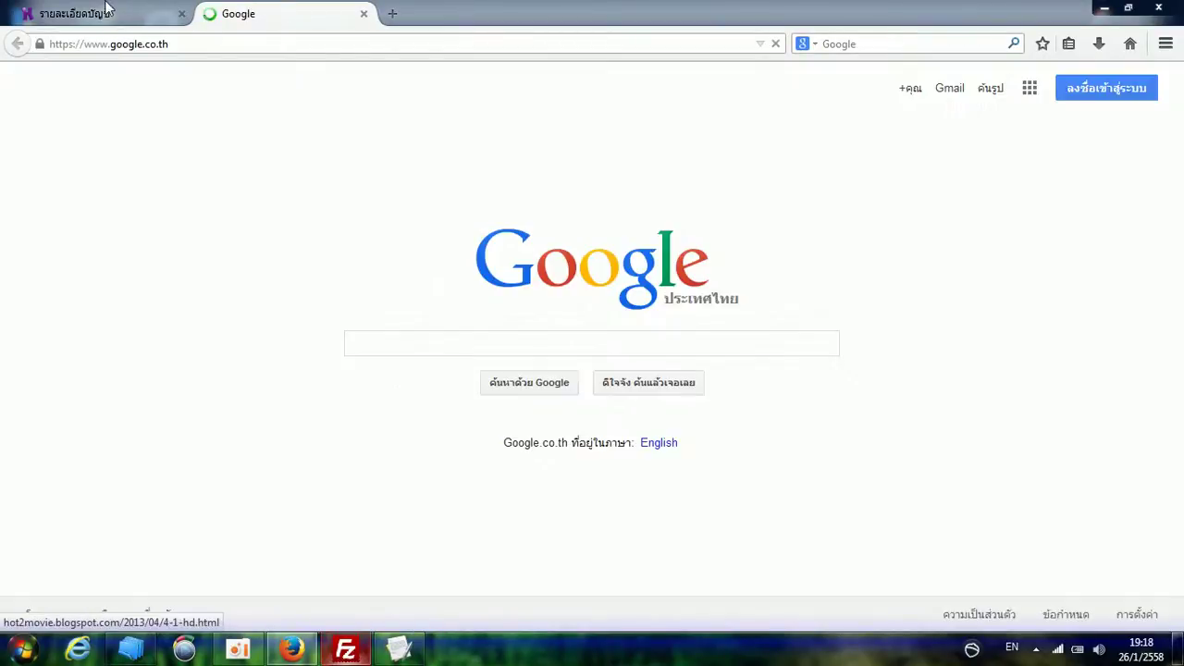
pyautogui.click(110, 11)
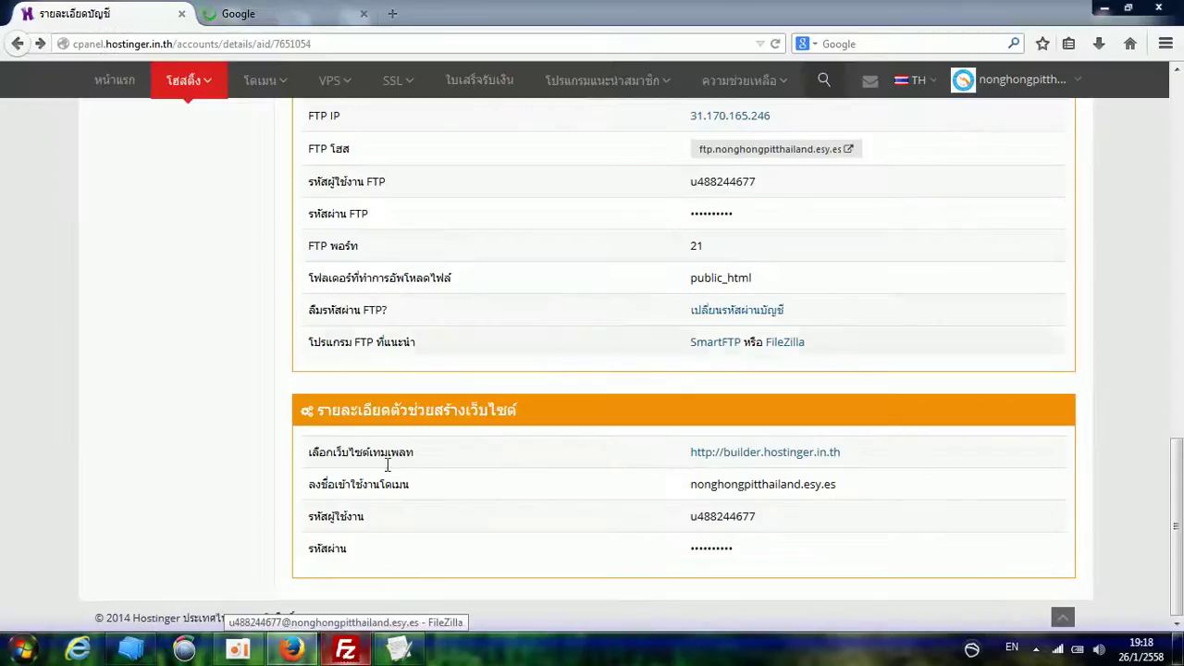
# - In Notepad, add a copy of the second index.html address below the dotted template, then close the file with its changes saved
pyautogui.click(399, 650)
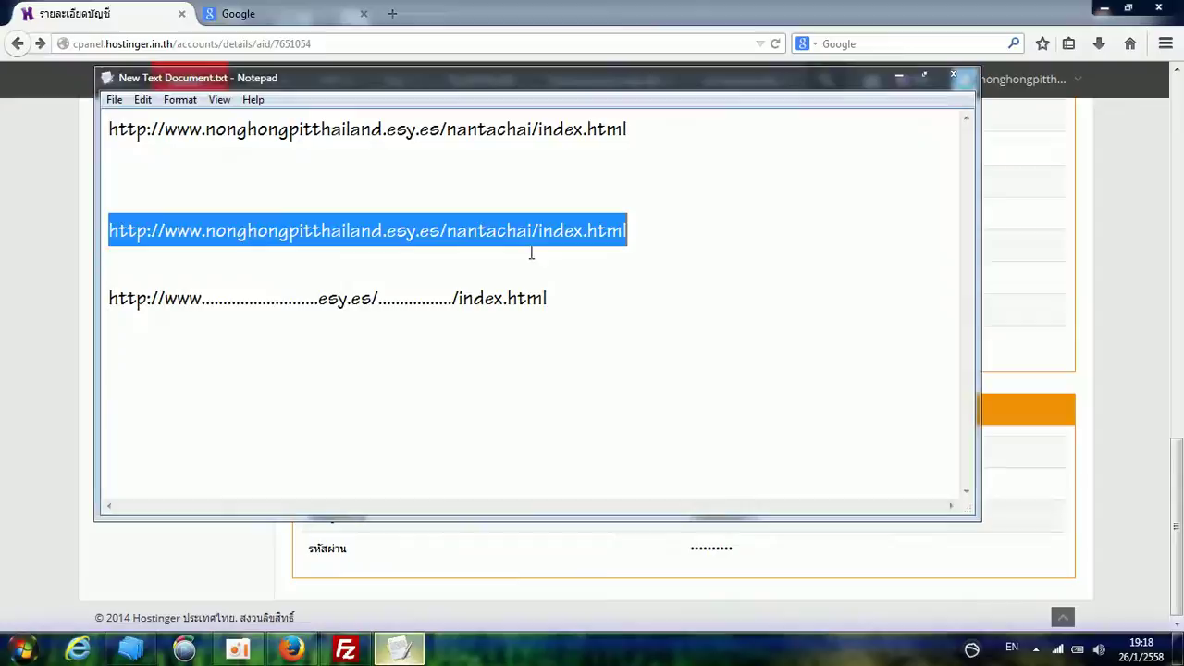
pyautogui.rightClick(474, 232)
pyautogui.click(518, 283)
pyautogui.click(494, 294)
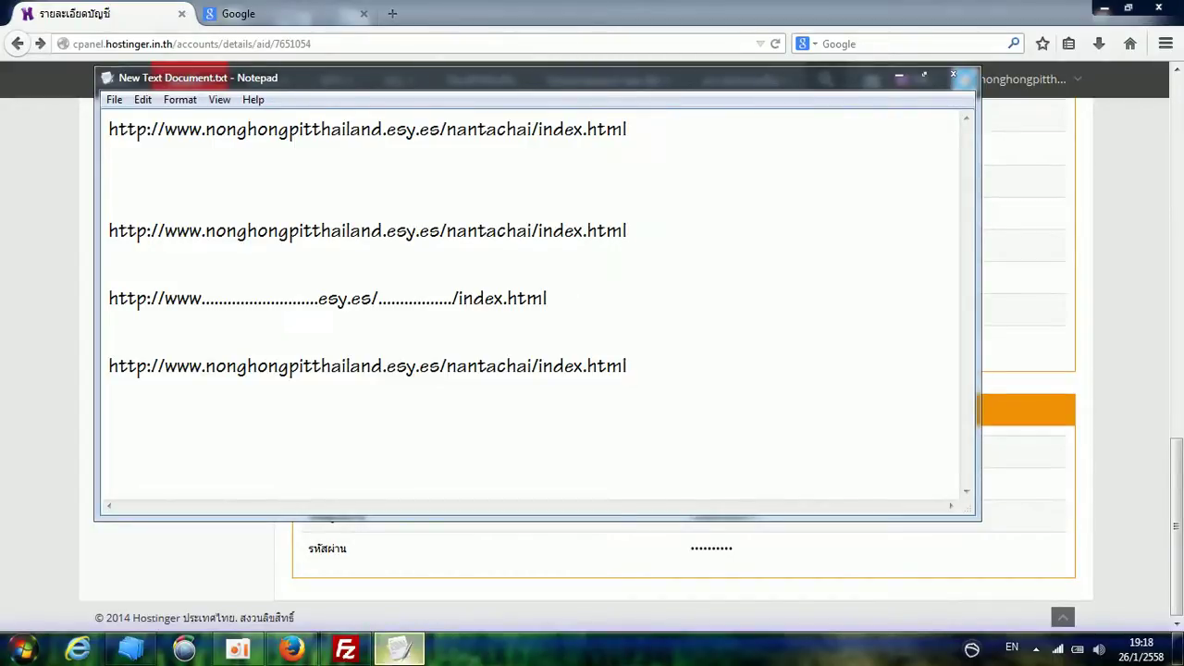
pyautogui.click(953, 73)
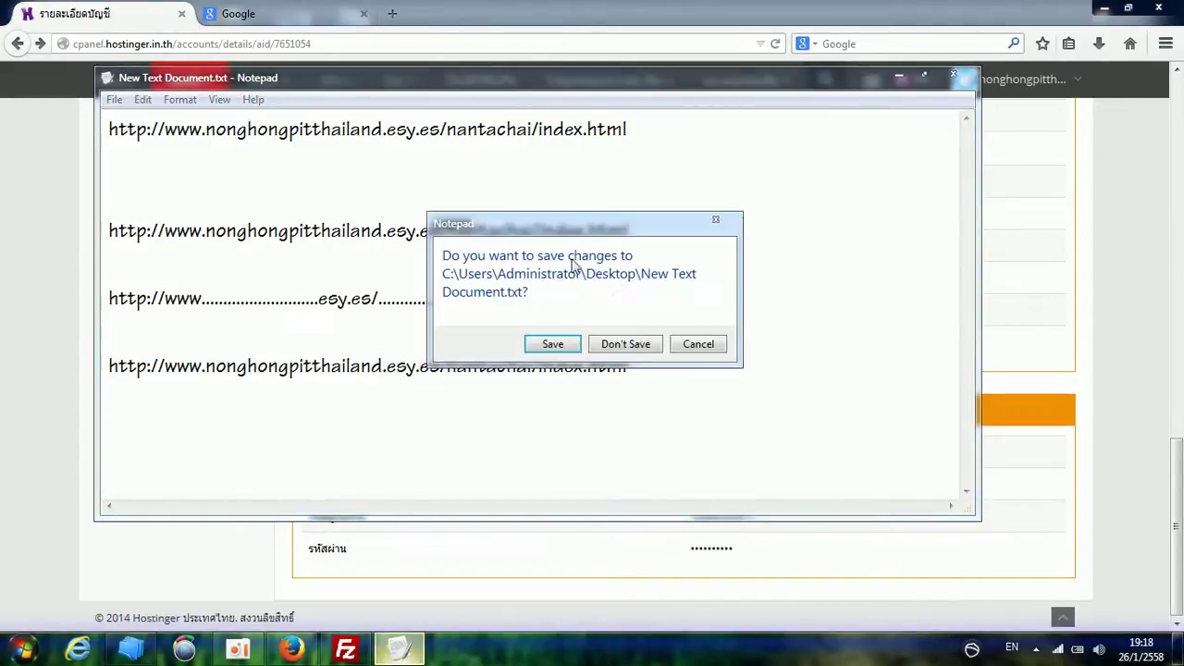
pyautogui.click(555, 343)
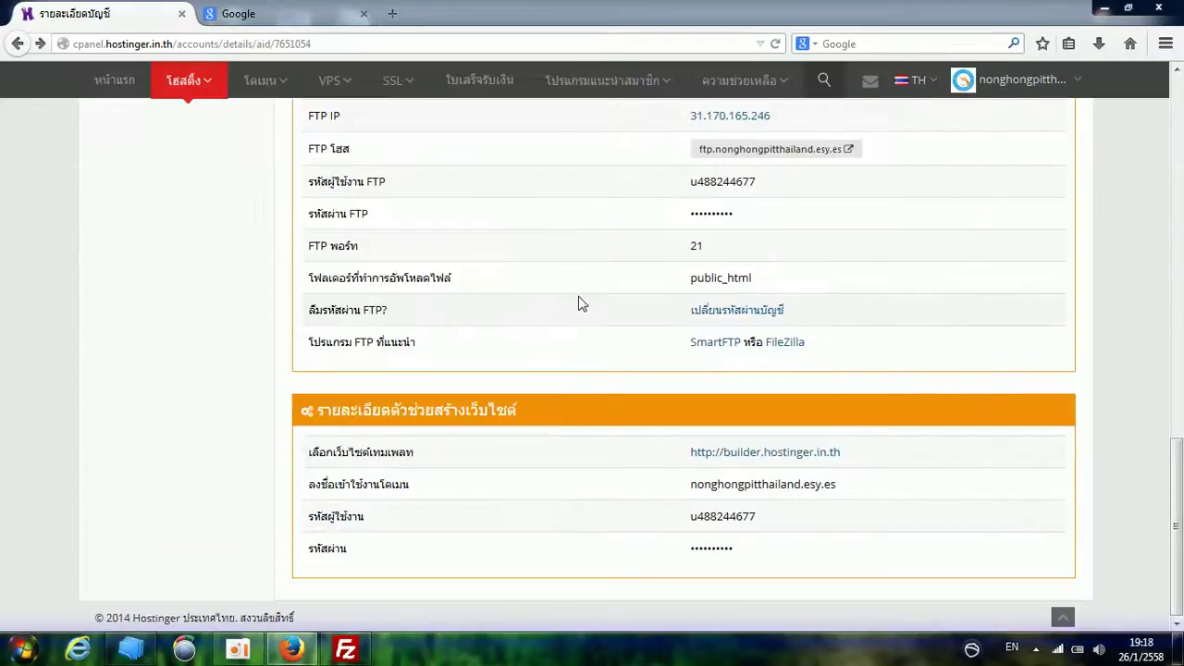
pyautogui.click(237, 20)
pyautogui.click(125, 18)
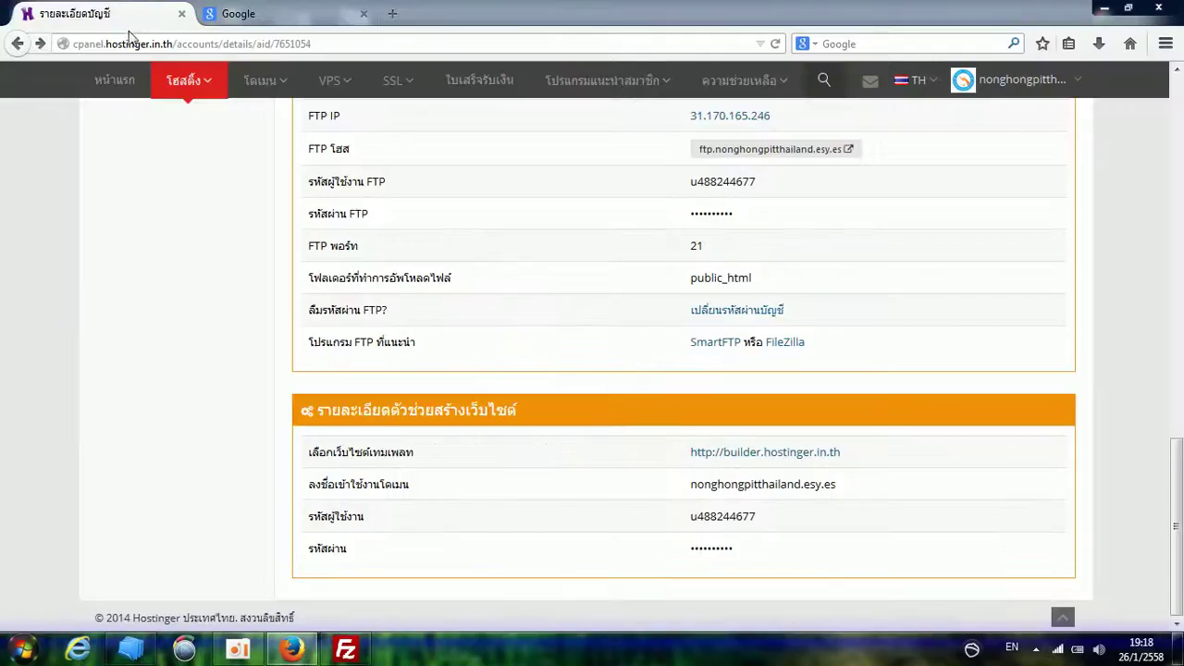